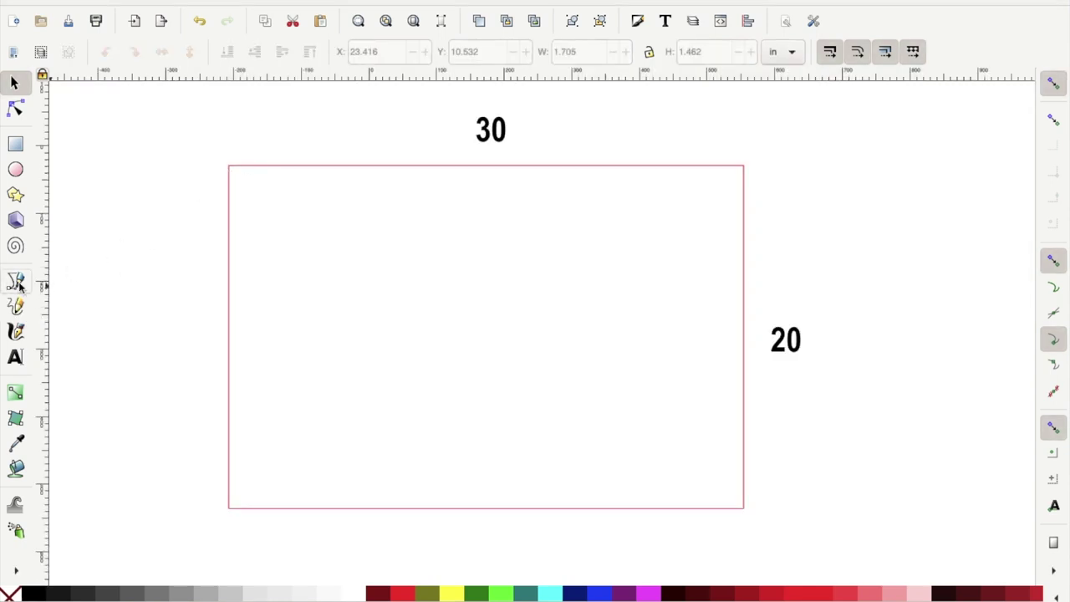
# Draw a straight vertical line along the rectangle's left edge, from its upper corner to its lower corner.
pyautogui.click(15, 282)
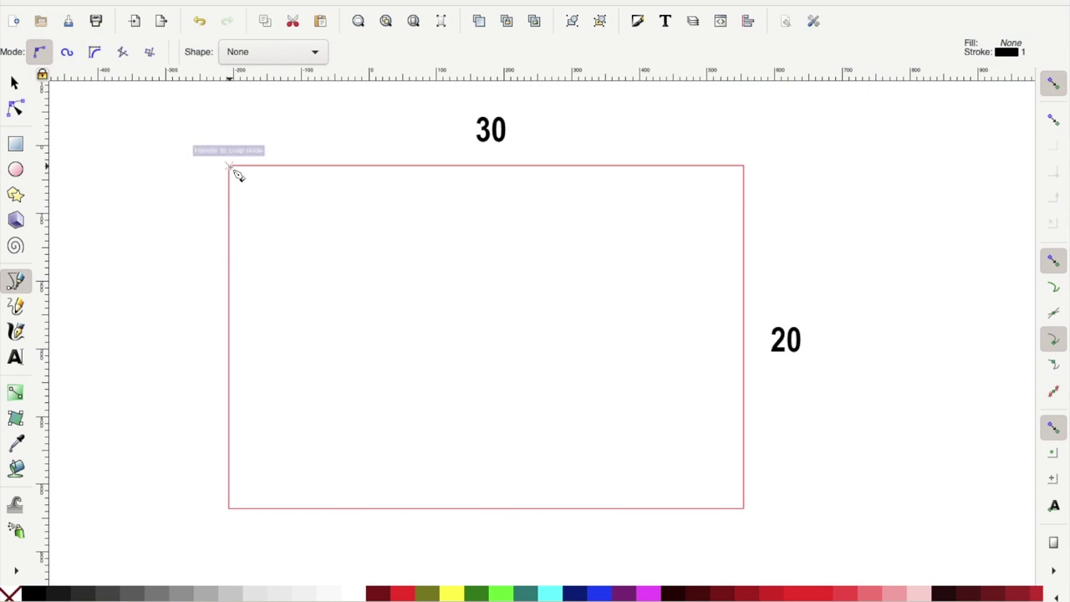
pyautogui.click(230, 166)
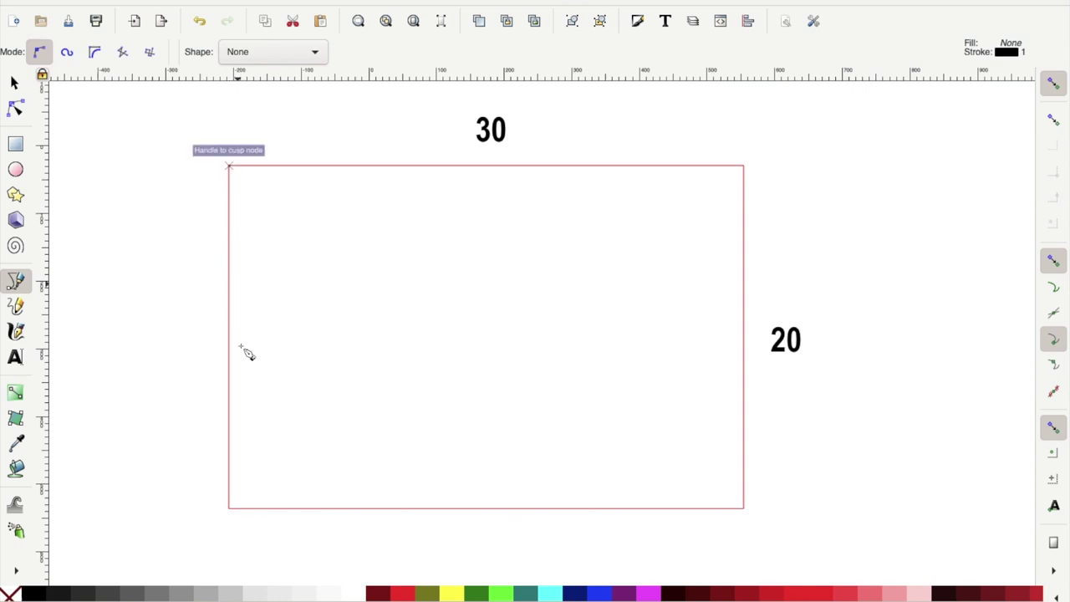
pyautogui.click(229, 507)
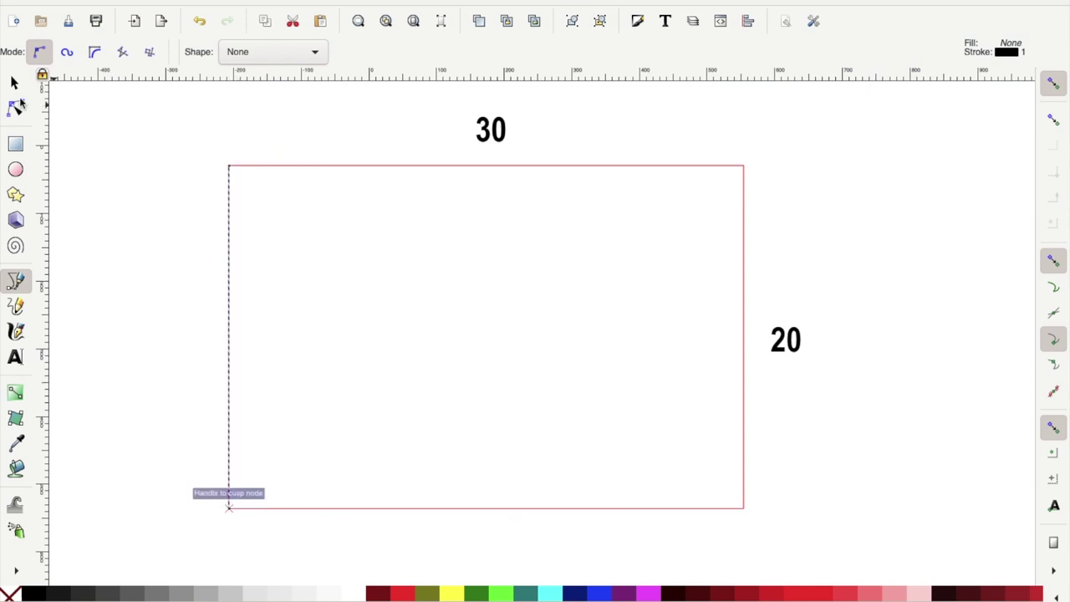
pyautogui.click(15, 83)
# Center the vertical line horizontally on the 30 by 20 in rectangle using Align and Distribute relative to the first selected object.
pyautogui.click(437, 166)
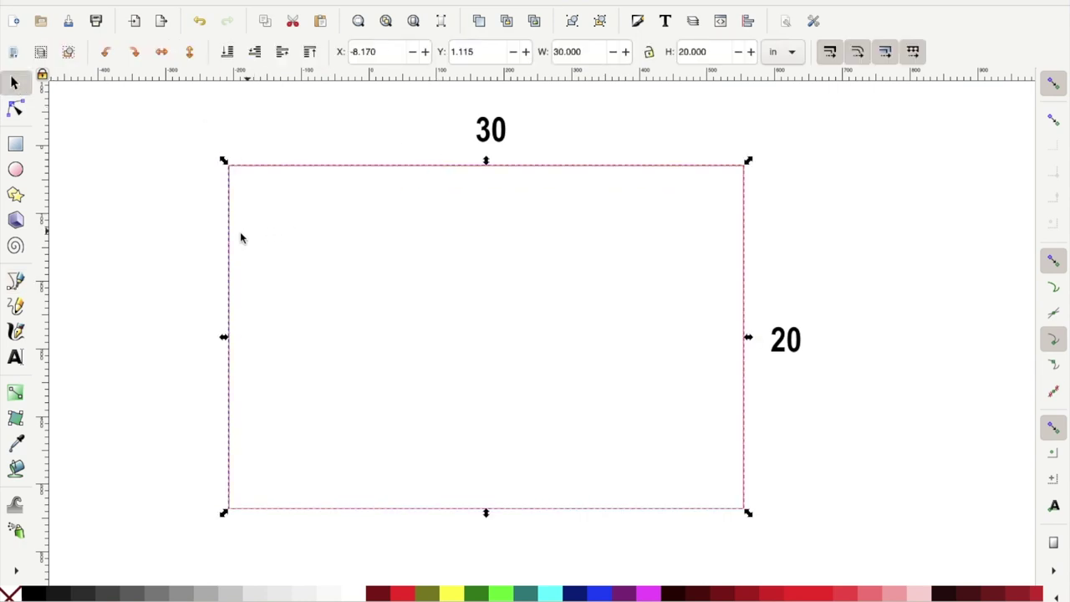
pyautogui.click(250, 1)
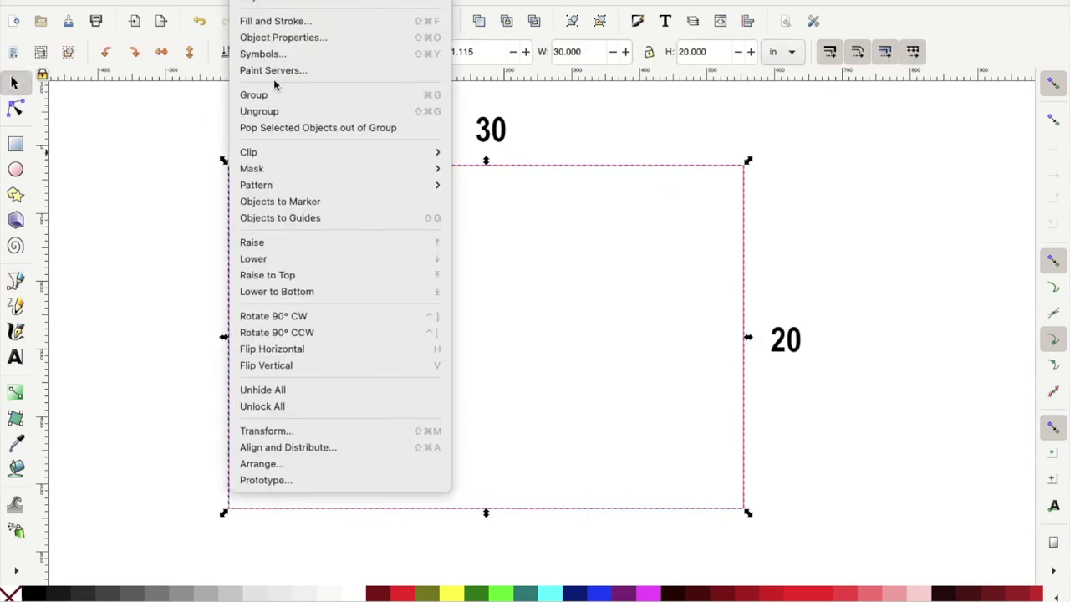
pyautogui.click(290, 448)
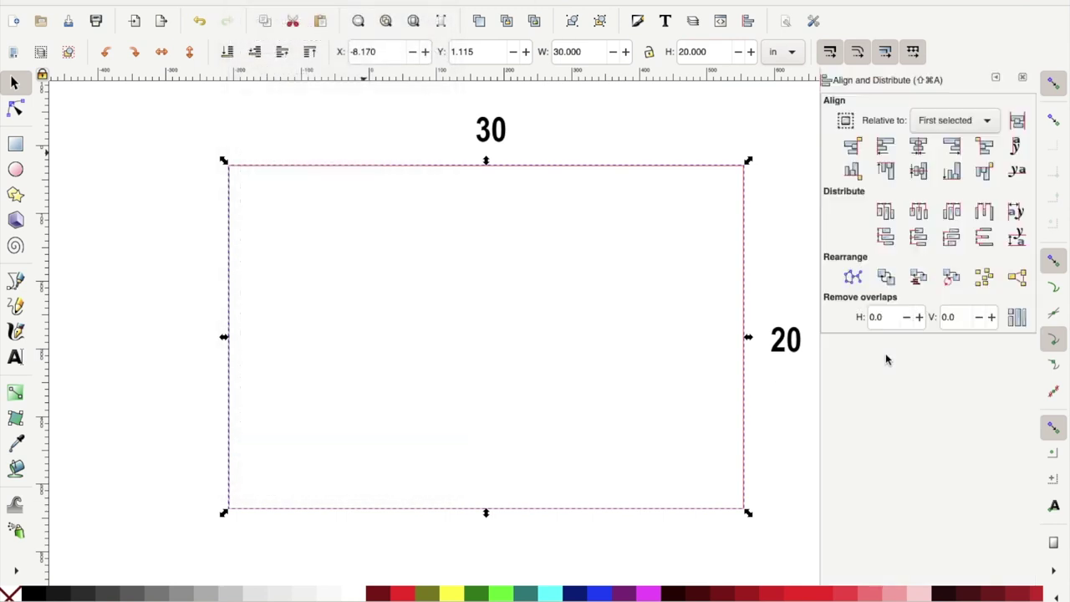
pyautogui.click(919, 147)
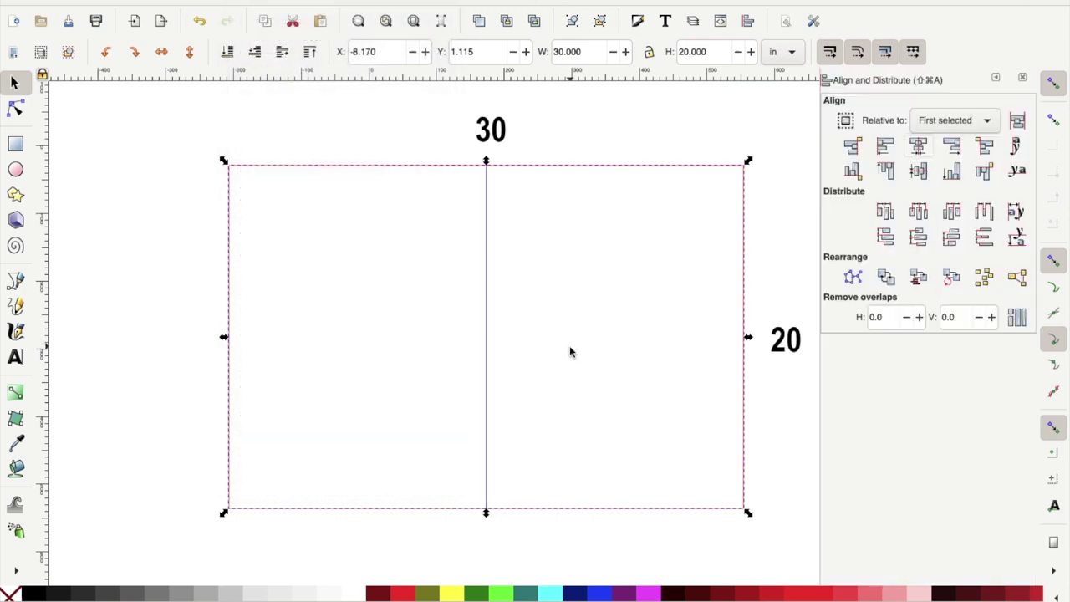
pyautogui.click(156, 388)
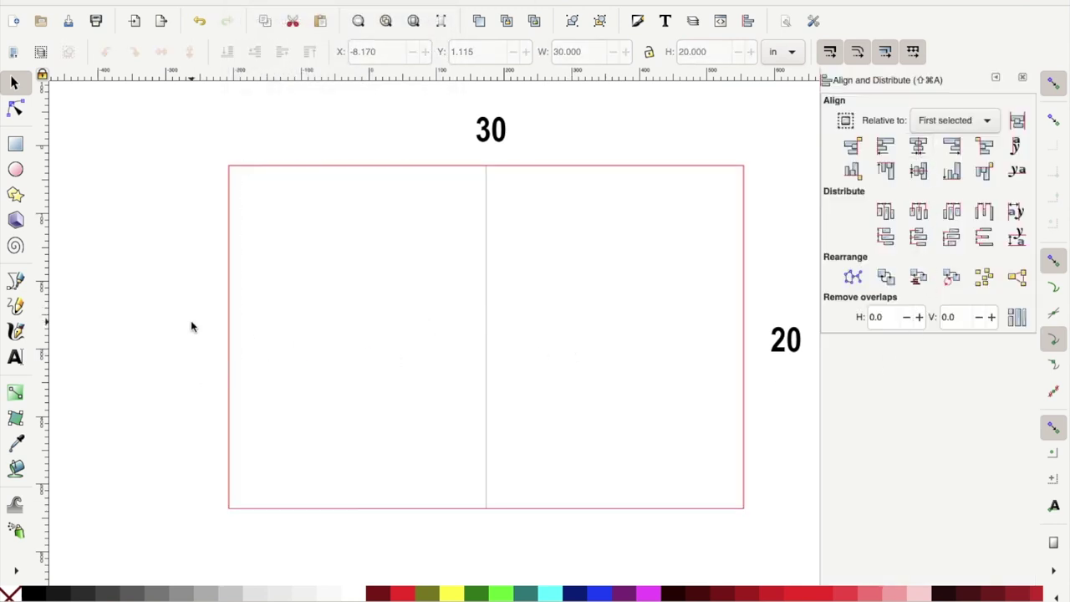
# Draw a straight horizontal line along the rectangle's top edge, from its left corner to its right corner.
pyautogui.click(15, 280)
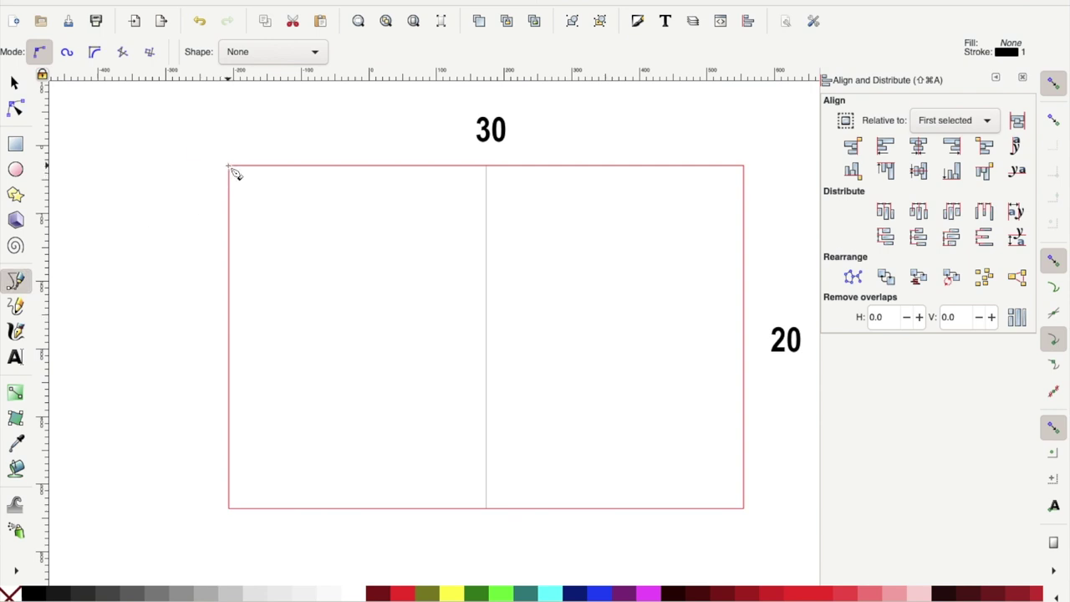
pyautogui.click(229, 166)
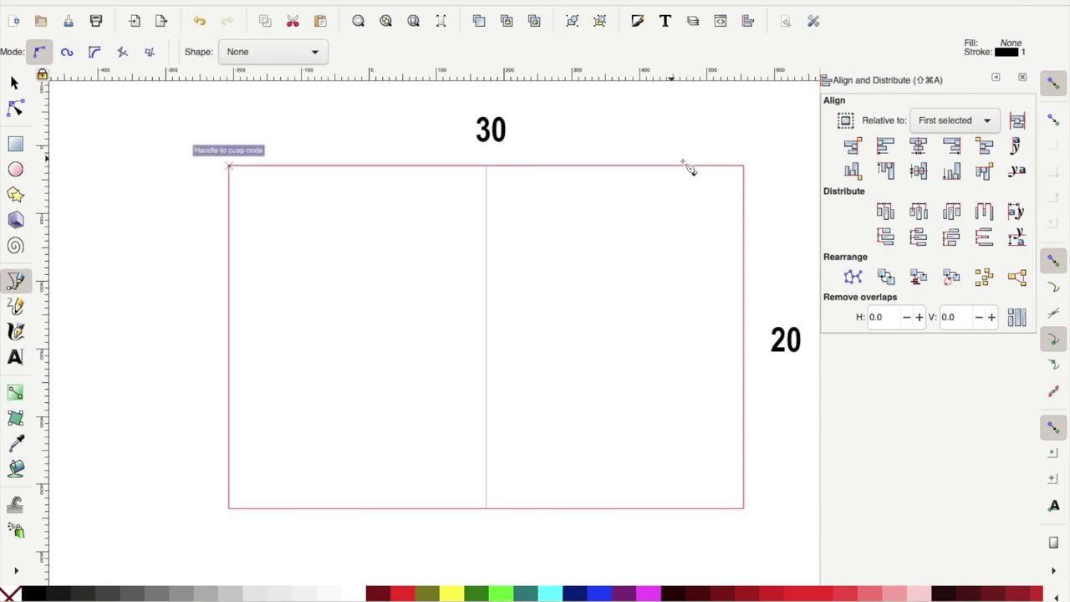
pyautogui.click(750, 169)
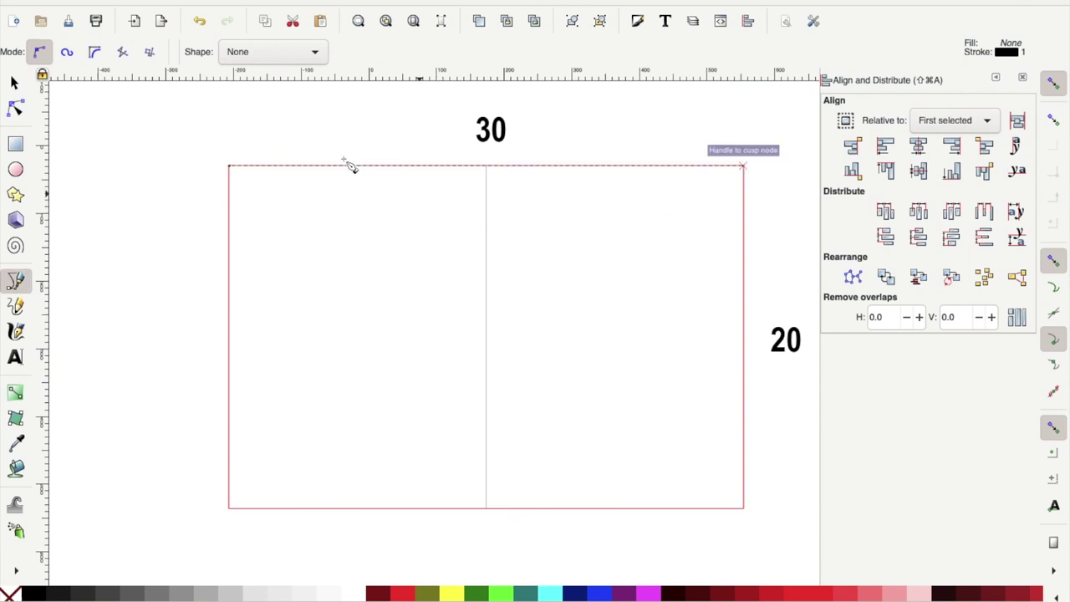
pyautogui.click(13, 82)
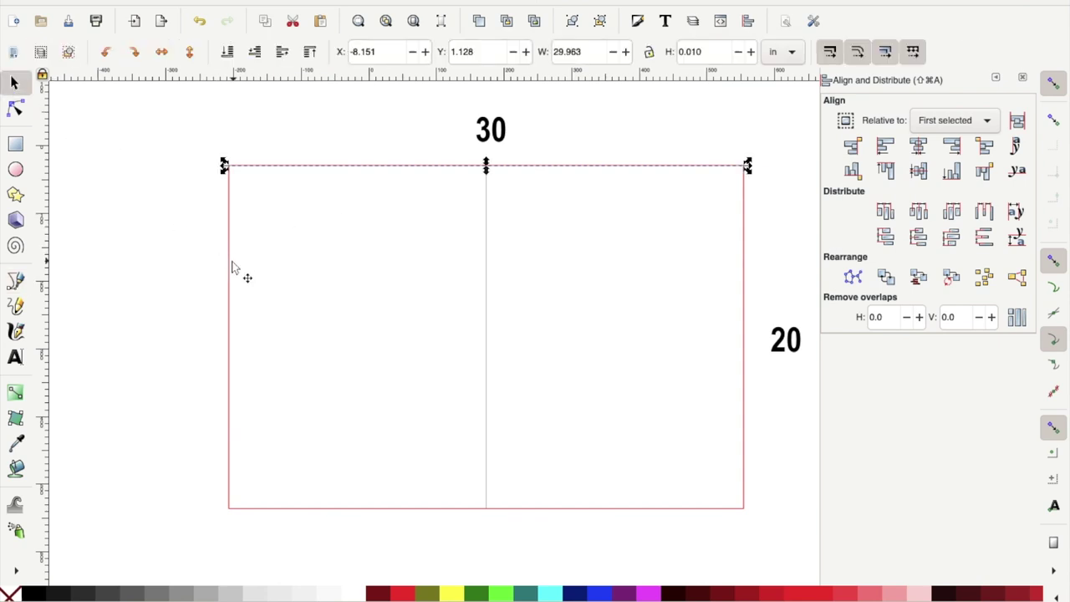
# Center the horizontal line on the rectangle's horizontal axis, so it crosses the vertical line at the middle.
pyautogui.click(230, 264)
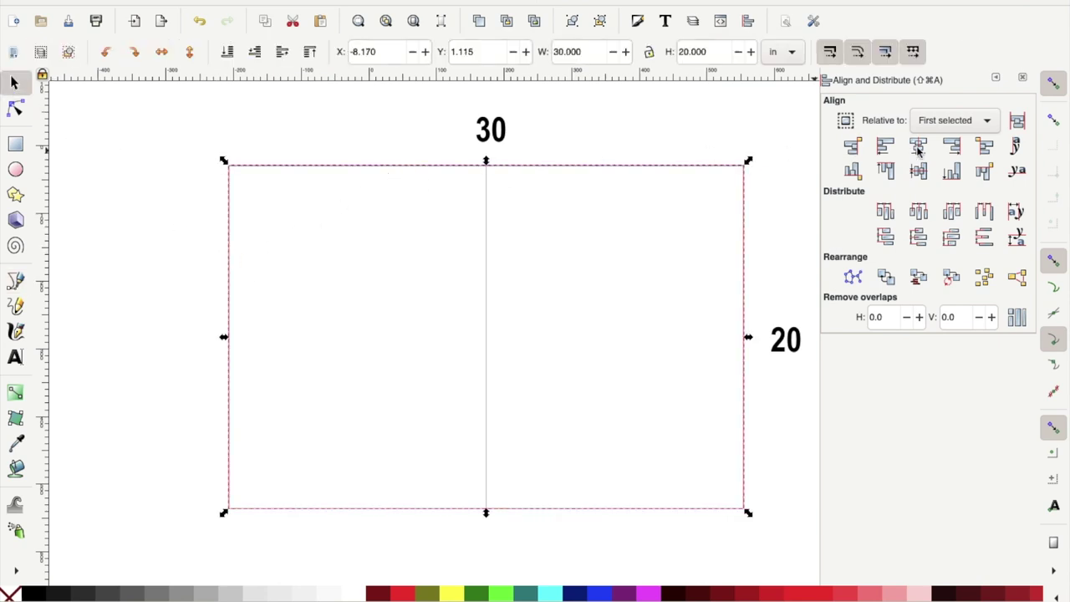
pyautogui.click(782, 191)
pyautogui.click(713, 183)
pyautogui.click(916, 173)
pyautogui.click(540, 255)
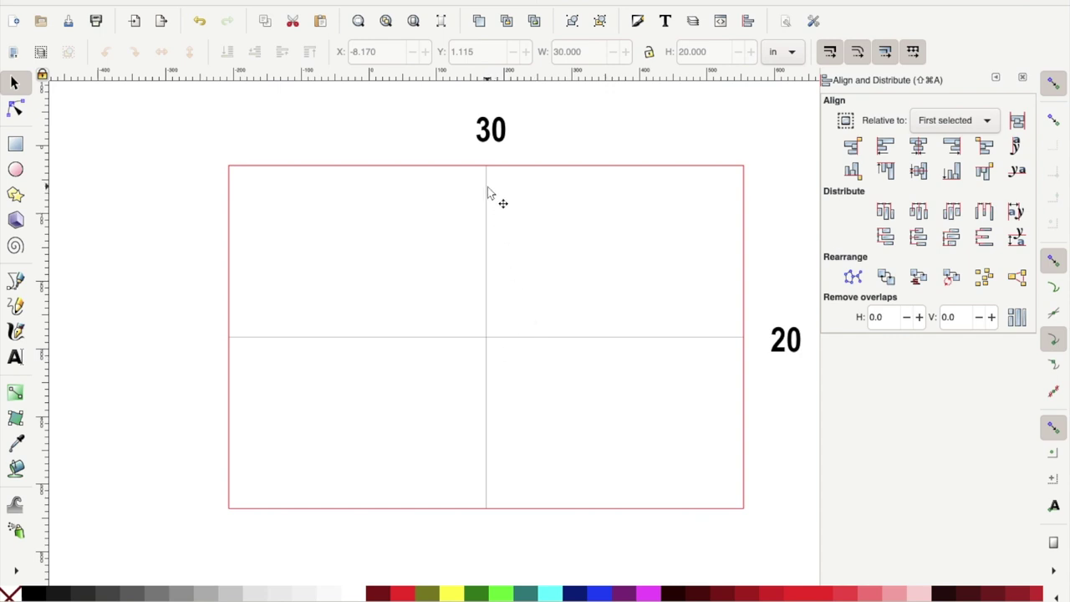
# Copy the horizontal center line and paste four copies: one in each half and one near the rectangle's top and bottom edges.
pyautogui.click(357, 338)
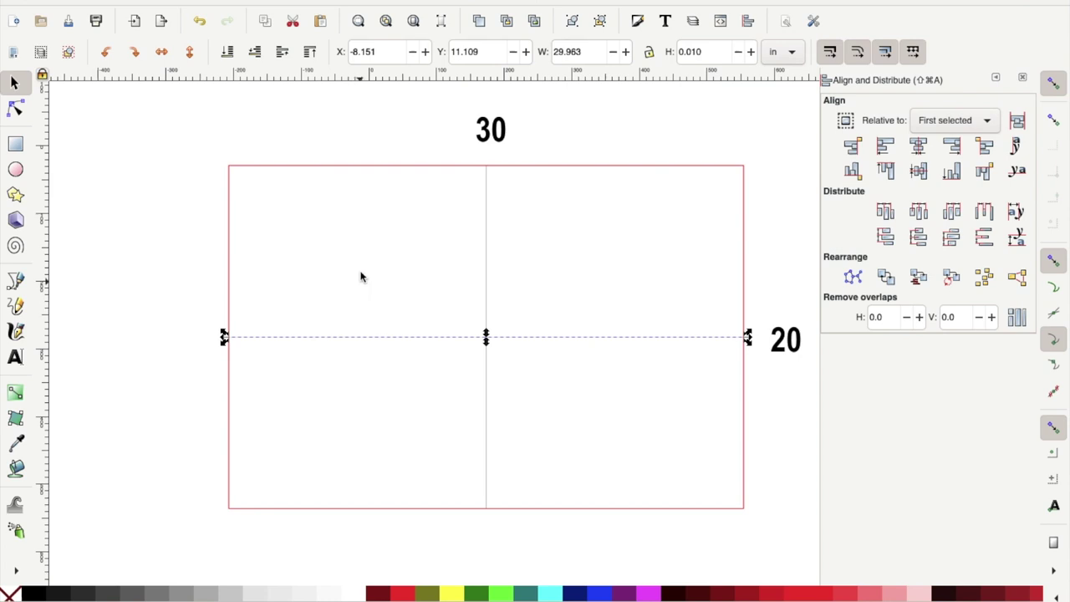
pyautogui.hotkey('ctrl', 'v')
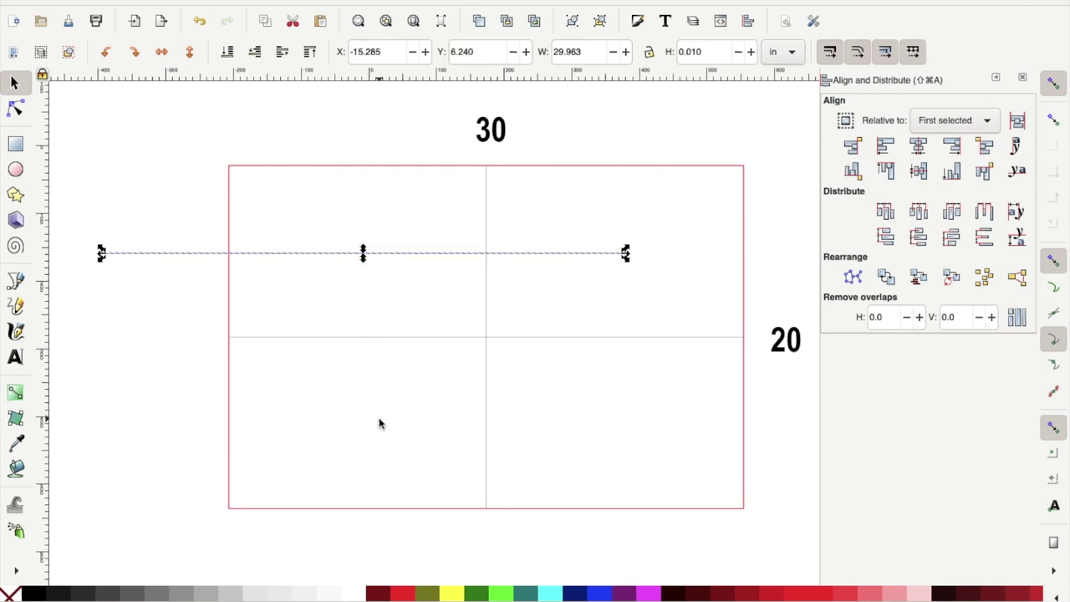
pyautogui.hotkey('ctrl', 'v')
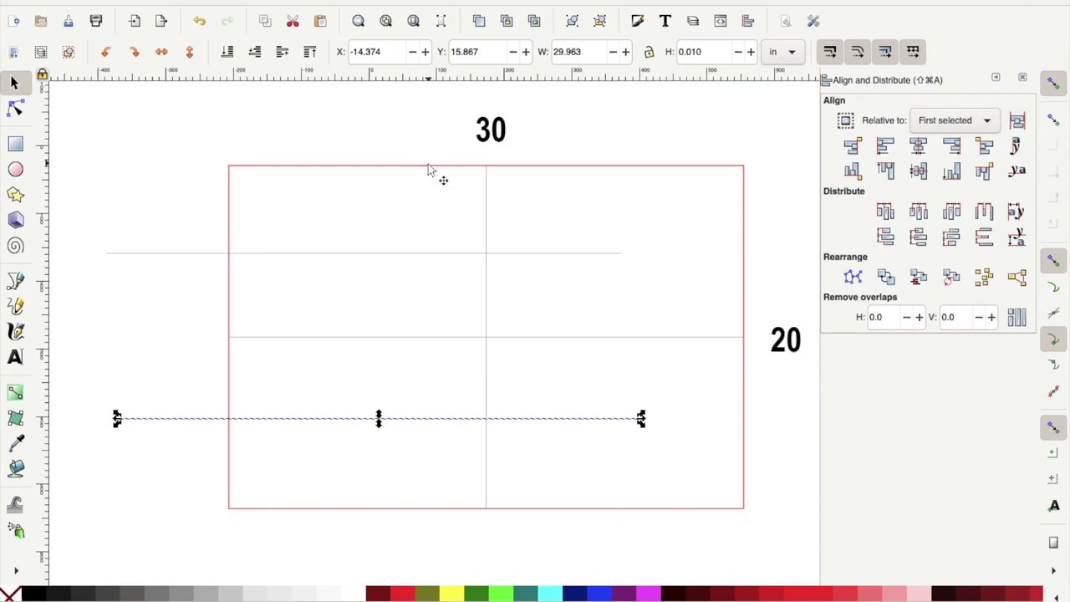
pyautogui.hotkey('ctrl', 'v')
pyautogui.hotkey('ctrl', 'v')
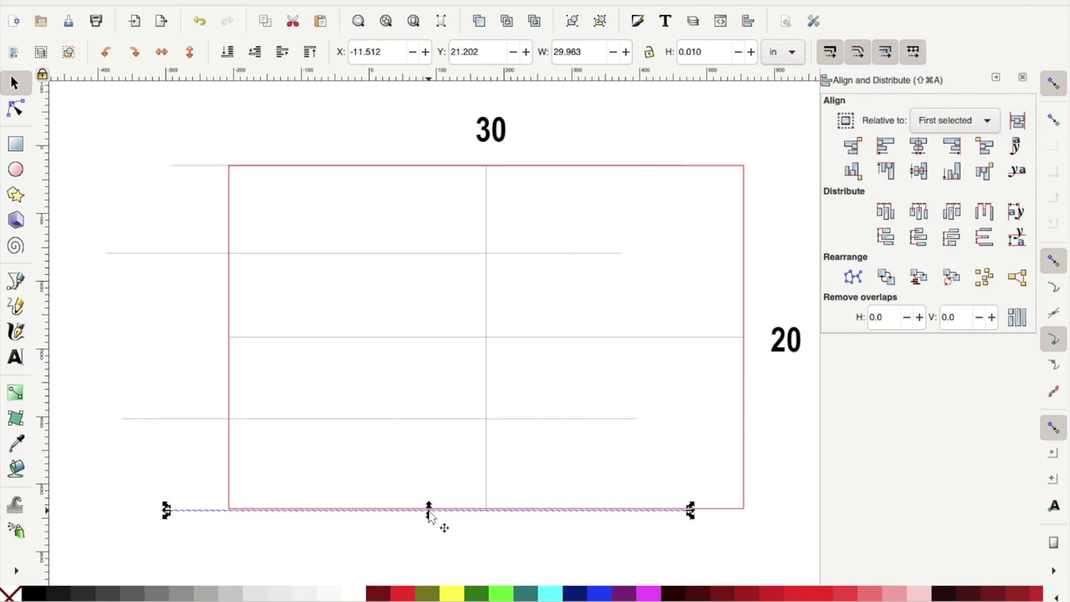
# Align the uppermost pasted line with the rectangle's top edge and center it horizontally on the rectangle.
pyautogui.click(229, 204)
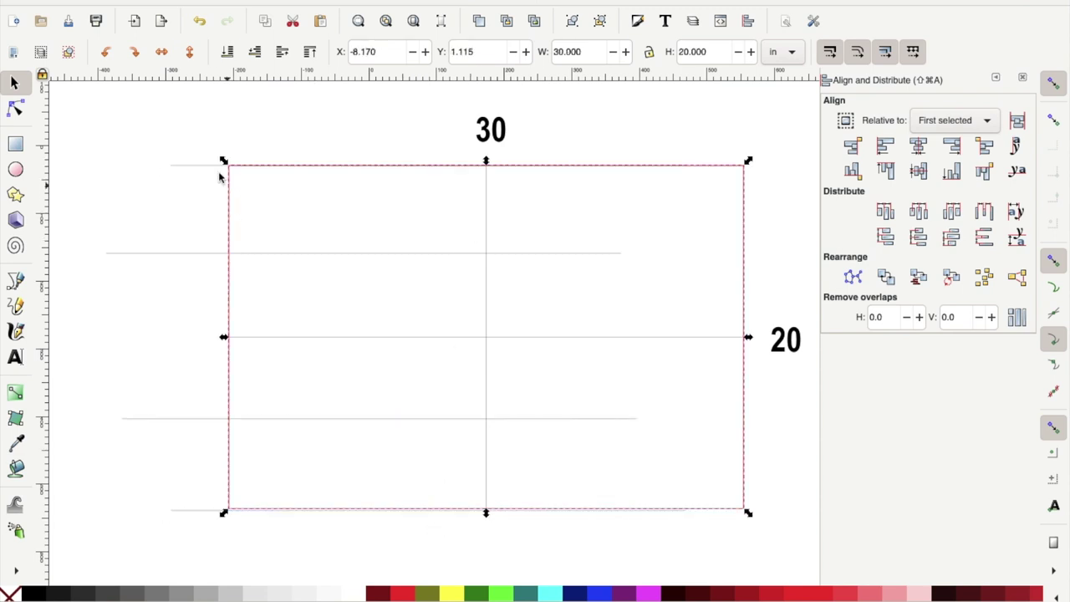
pyautogui.keyDown('shift'); pyautogui.click(202, 168); pyautogui.keyUp('shift')
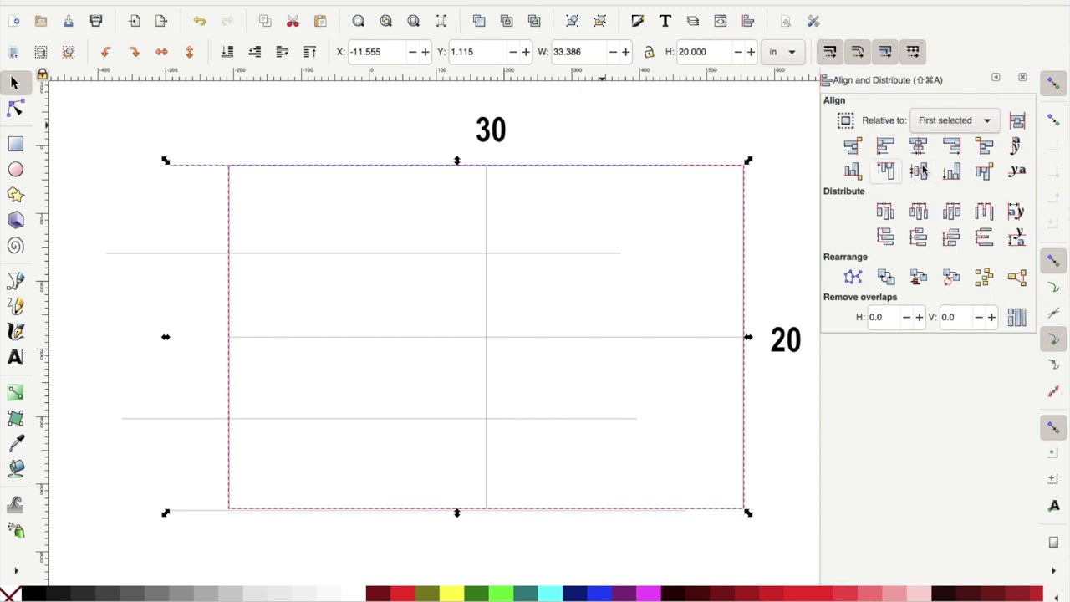
pyautogui.click(918, 146)
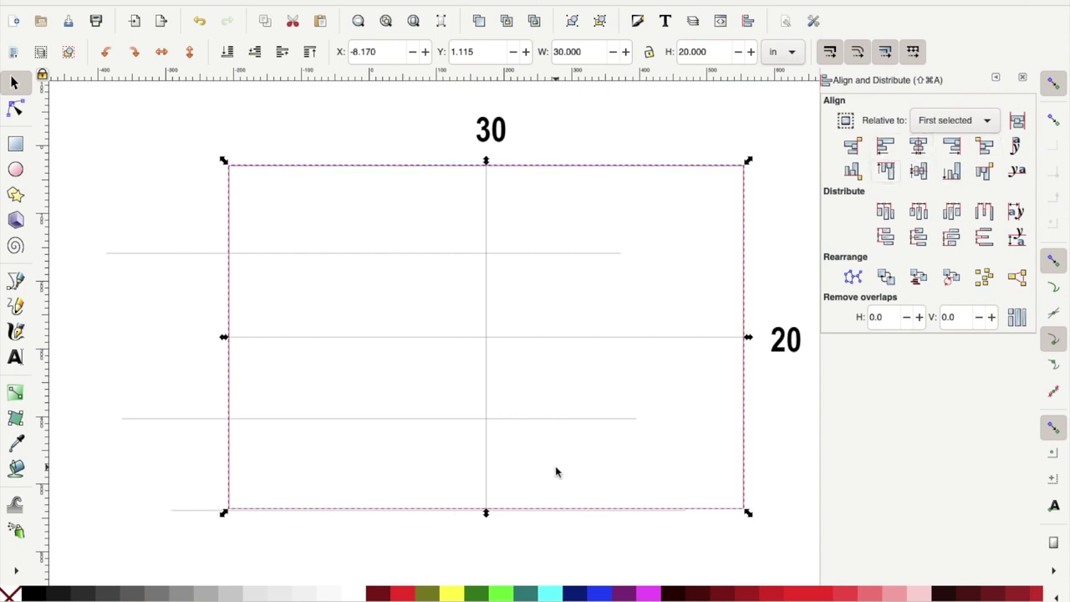
# Align the lowest pasted line with the rectangle's bottom edge and center it horizontally on the rectangle.
pyautogui.click(761, 481)
pyautogui.click(666, 512)
pyautogui.keyDown('shift'); pyautogui.click(667, 512); pyautogui.keyUp('shift')
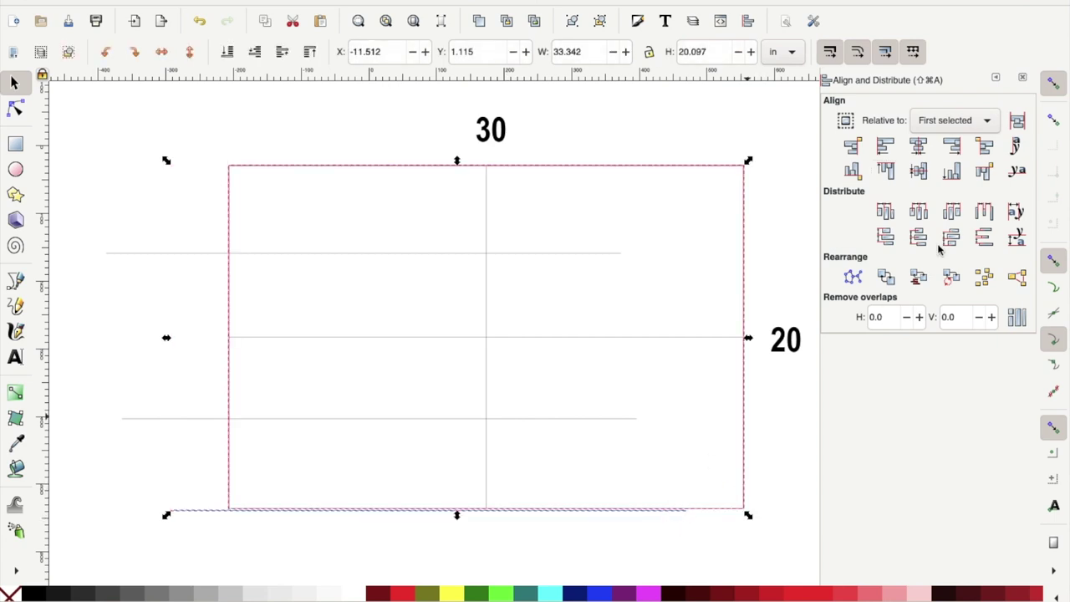
pyautogui.click(953, 173)
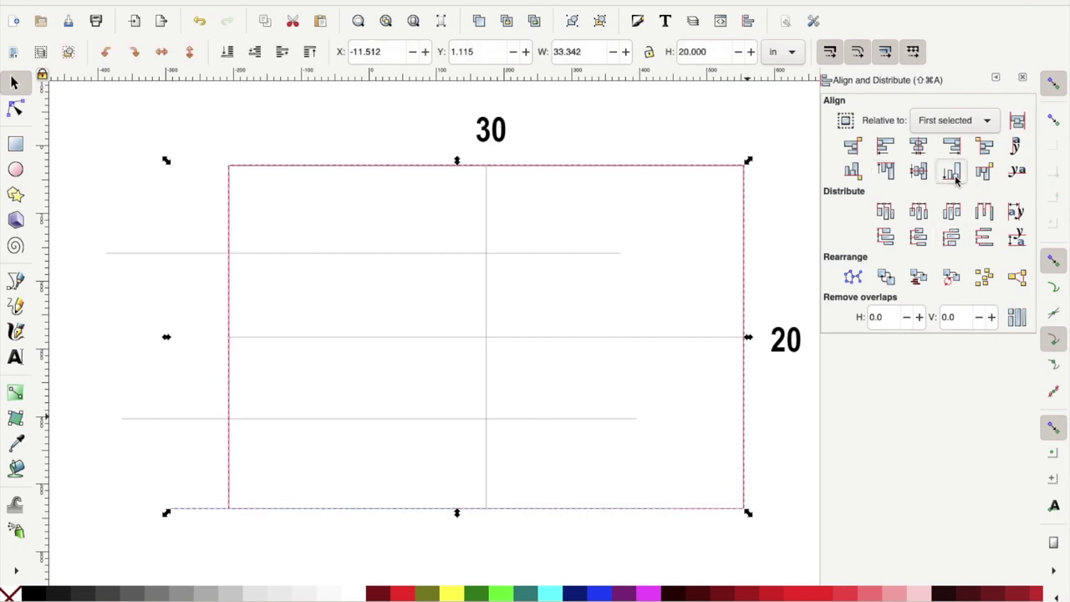
pyautogui.click(918, 146)
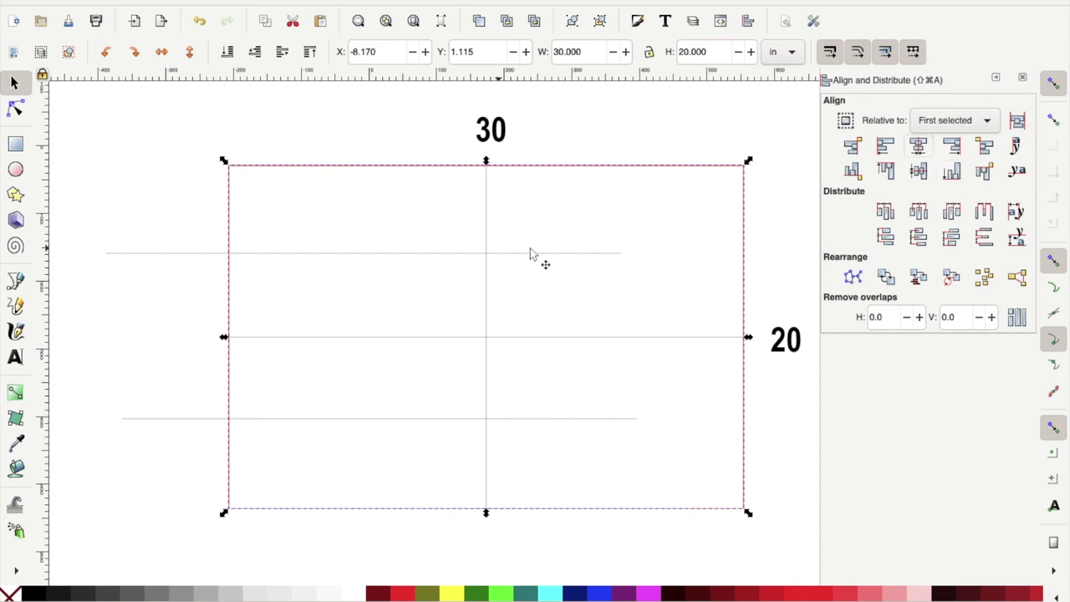
# Center the two remaining pasted lines, in the upper and lower halves, horizontally on the rectangle.
pyautogui.press('Tab')
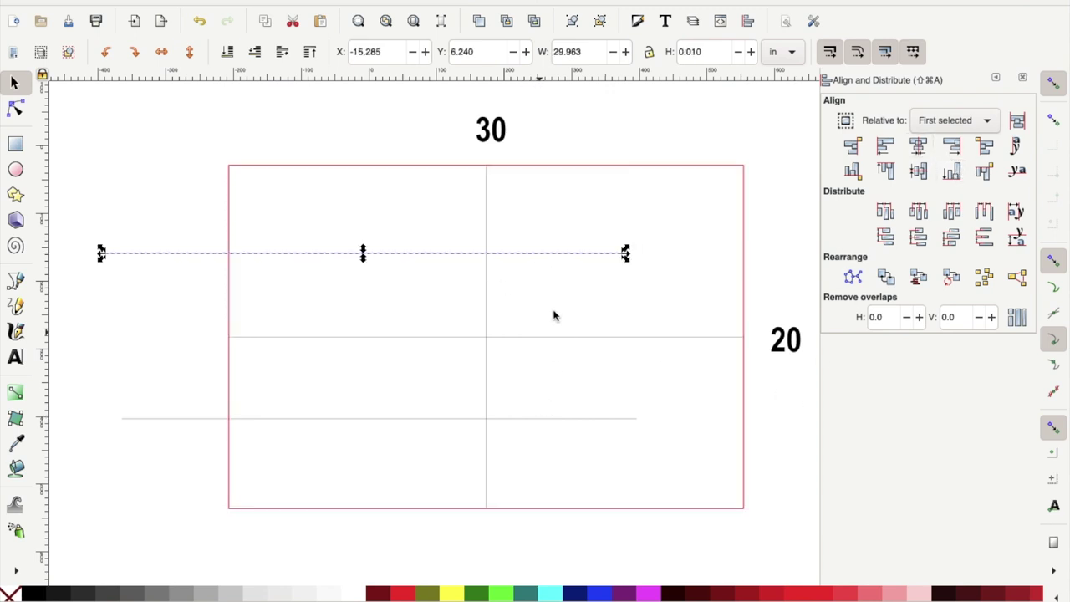
pyautogui.keyDown('shift'); pyautogui.click(745, 195); pyautogui.keyUp('shift')
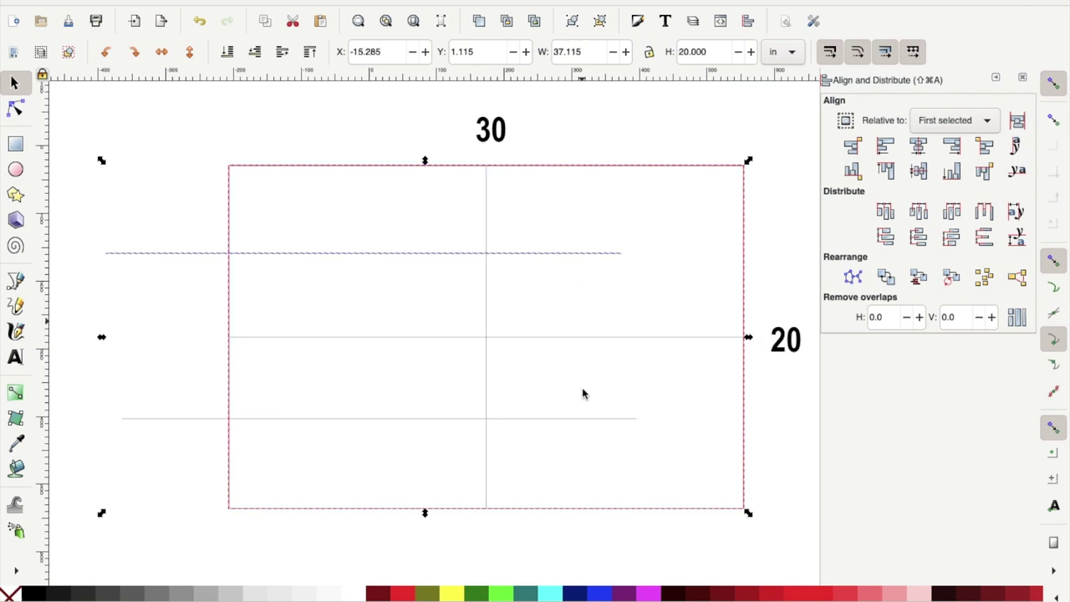
pyautogui.keyDown('shift'); pyautogui.click(584, 420); pyautogui.keyUp('shift')
pyautogui.click(918, 146)
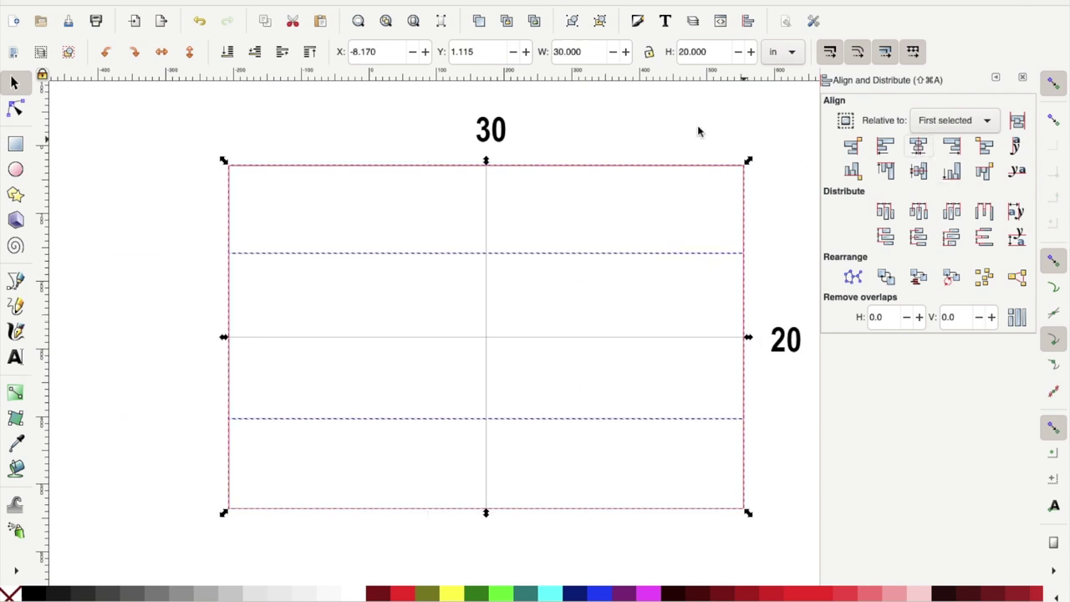
pyautogui.click(719, 140)
# Try to distribute all the lines, including the vertical one but not the rectangle, with equal vertical gaps.
pyautogui.moveTo(190, 144); pyautogui.dragTo(755, 536)
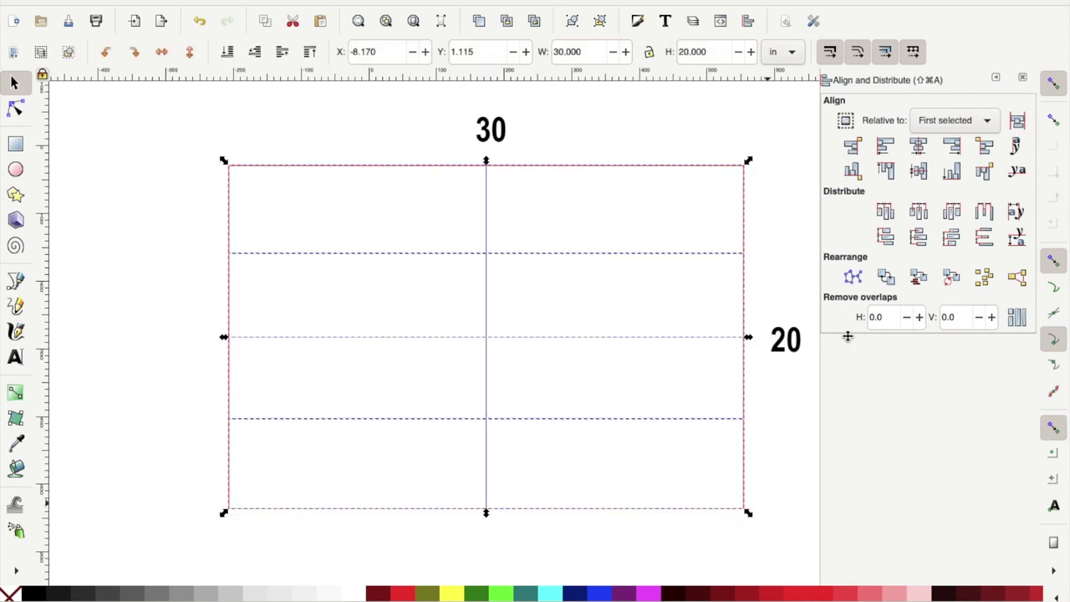
pyautogui.keyDown('shift'); pyautogui.click(745, 226); pyautogui.keyUp('shift')
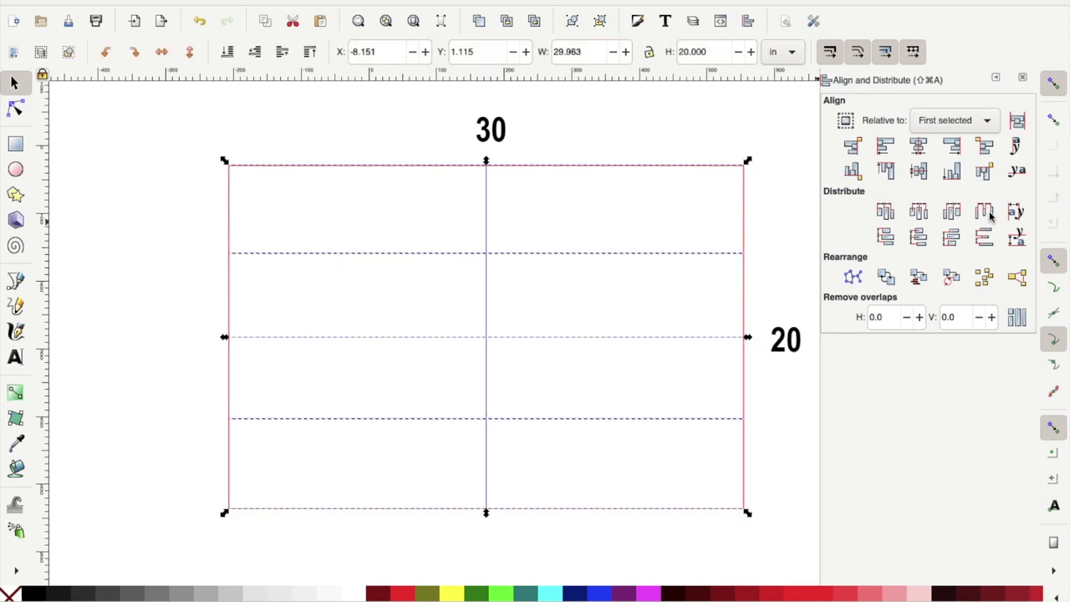
pyautogui.click(984, 238)
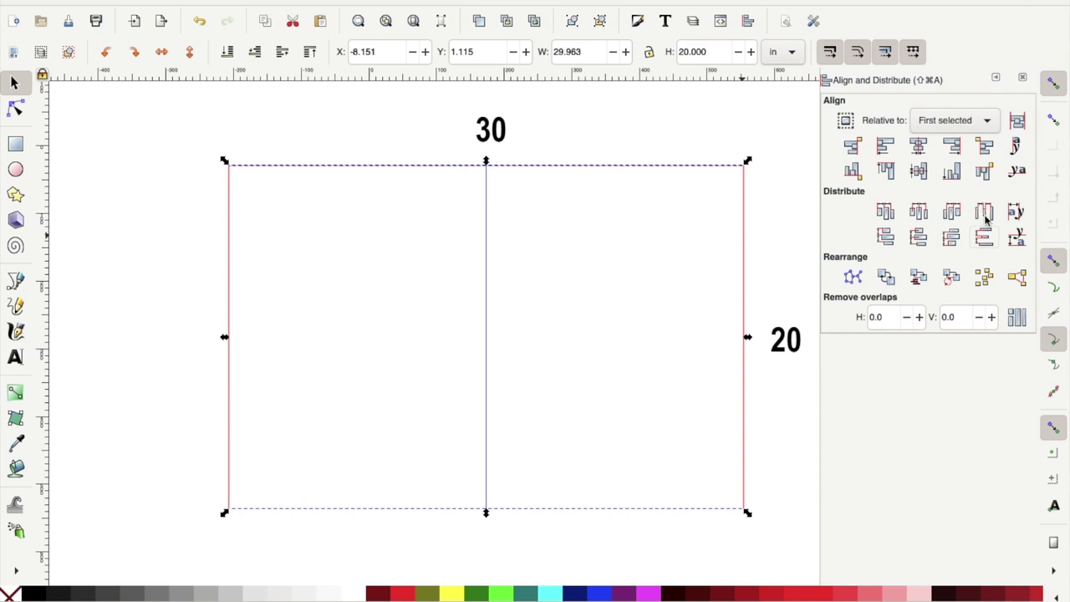
pyautogui.press('super+z')
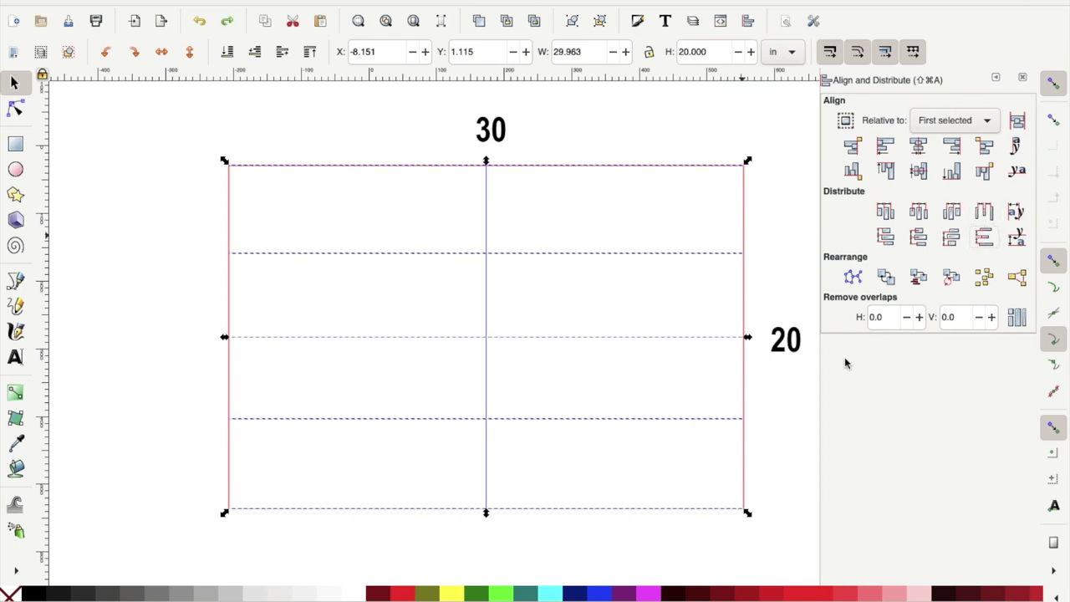
pyautogui.press('Escape')
# Distribute only the five horizontal lines with equal vertical gaps between the rectangle's top and bottom edges.
pyautogui.click(711, 168)
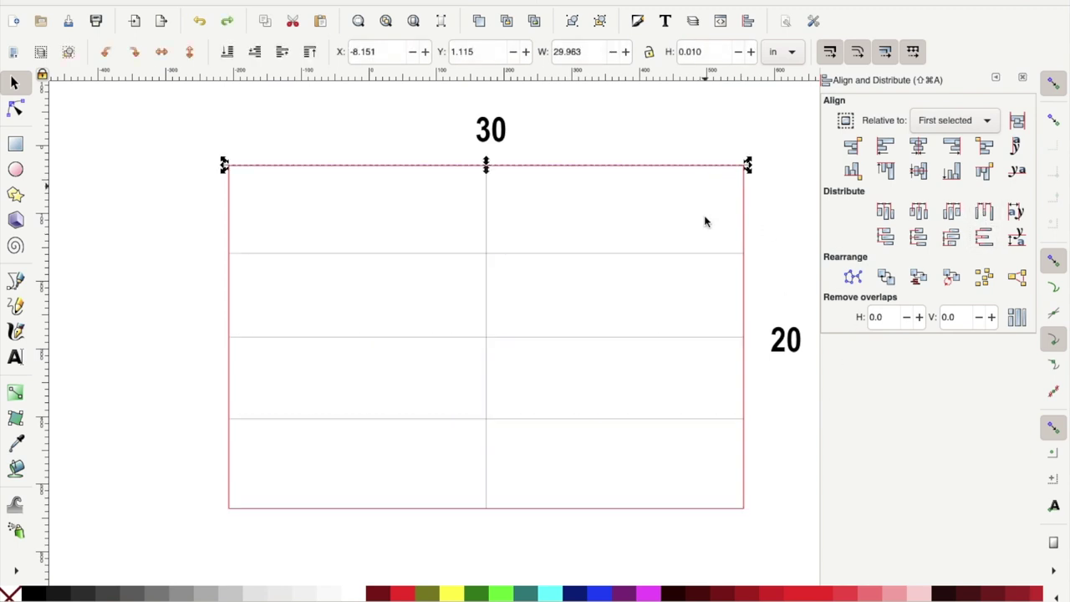
pyautogui.keyDown('shift'); pyautogui.click(702, 253); pyautogui.keyUp('shift')
pyautogui.keyDown('shift'); pyautogui.click(700, 338); pyautogui.keyUp('shift')
pyautogui.keyDown('shift'); pyautogui.click(699, 419); pyautogui.keyUp('shift')
pyautogui.keyDown('shift'); pyautogui.click(697, 508); pyautogui.keyUp('shift')
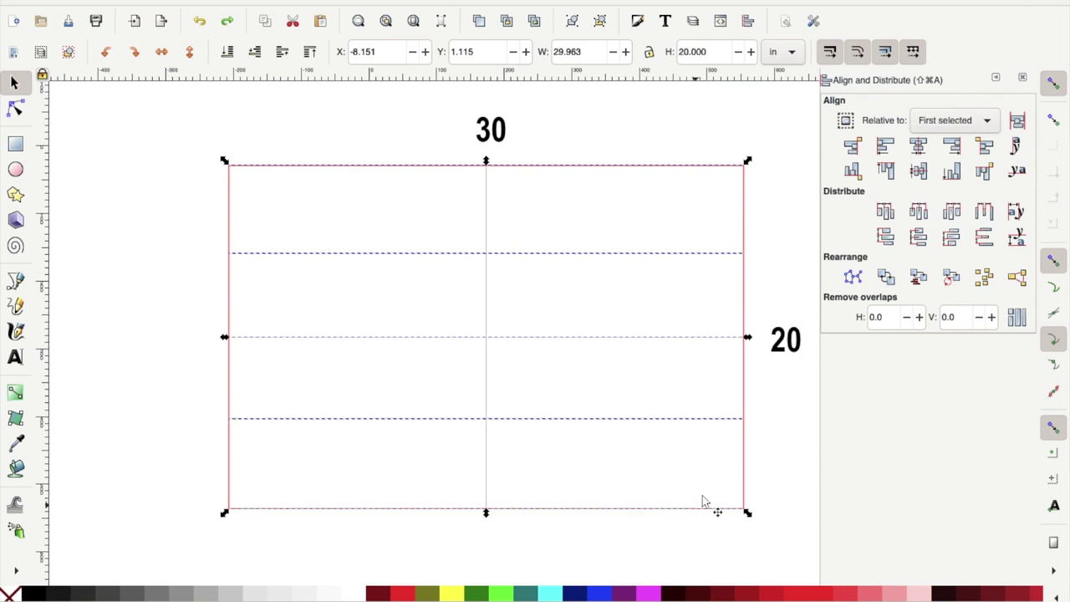
pyautogui.click(984, 236)
pyautogui.press('Escape')
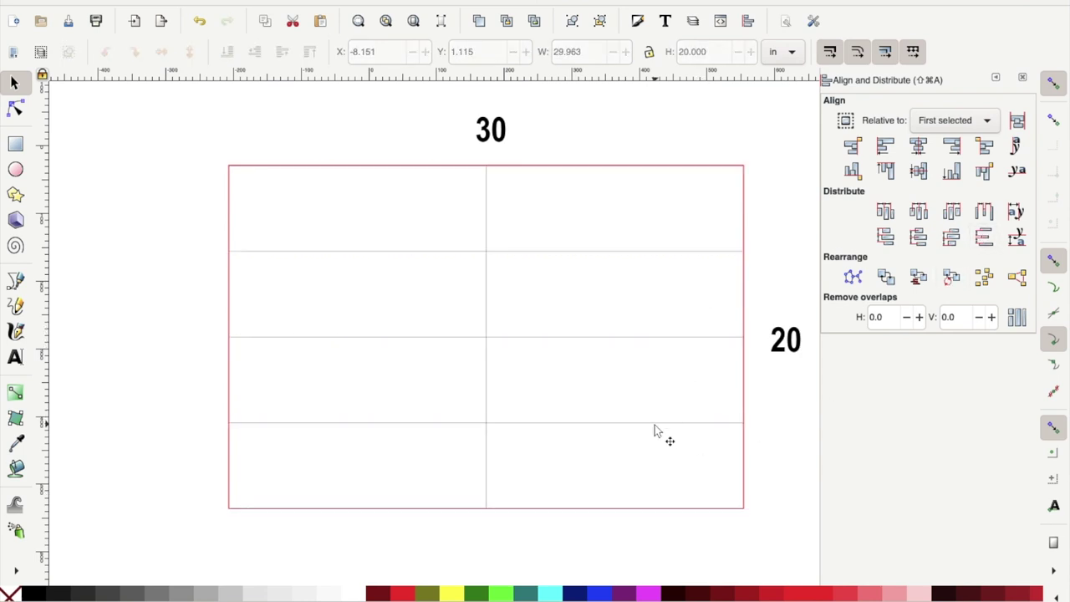
pyautogui.scroll(-1, 654, 431)
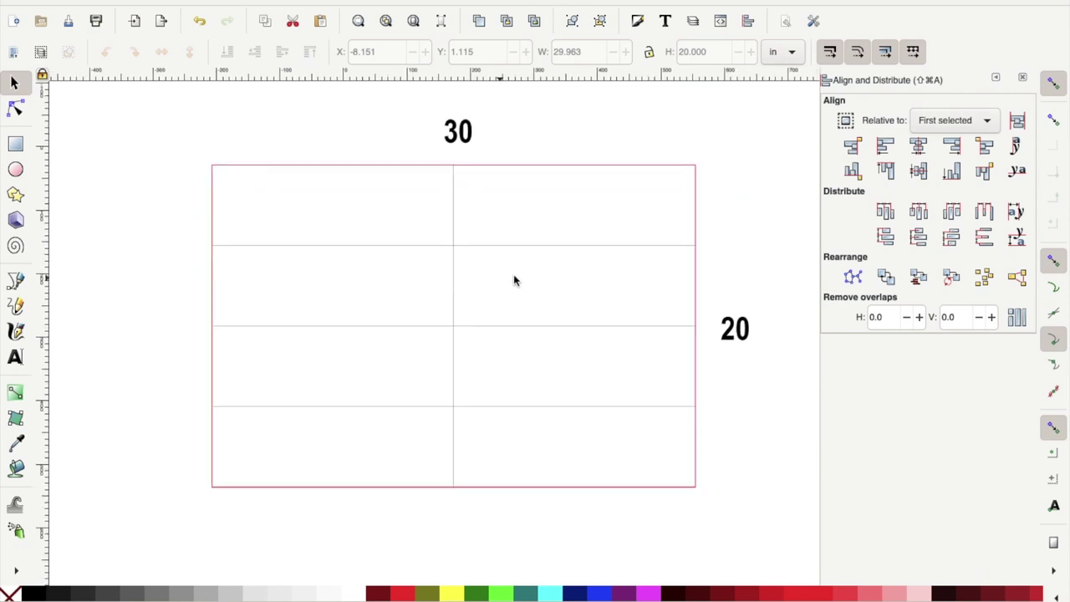
# Duplicate the four horizontal lines below the top edge and move the copies up to midway between the existing lines.
pyautogui.click(482, 246)
pyautogui.keyDown('shift'); pyautogui.click(493, 326); pyautogui.keyUp('shift')
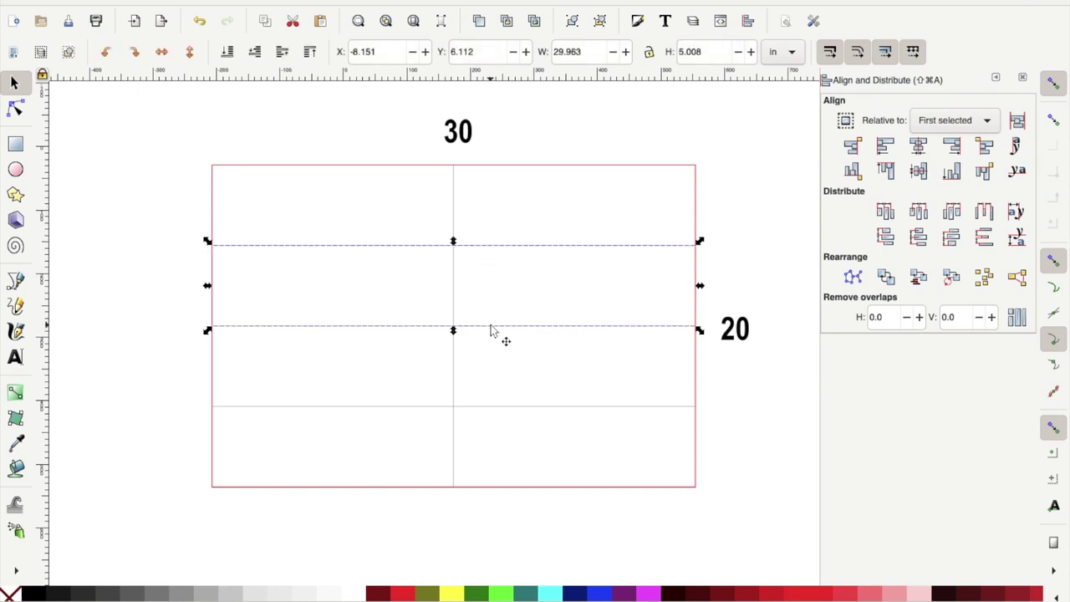
pyautogui.keyDown('shift'); pyautogui.click(498, 406); pyautogui.keyUp('shift')
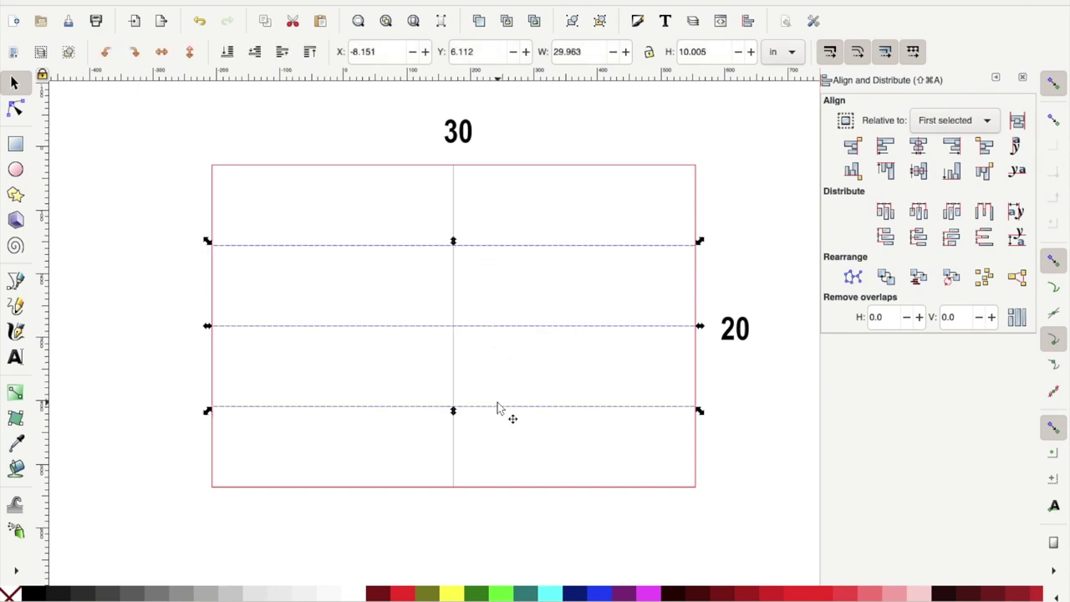
pyautogui.keyDown('shift'); pyautogui.click(502, 489); pyautogui.keyUp('shift')
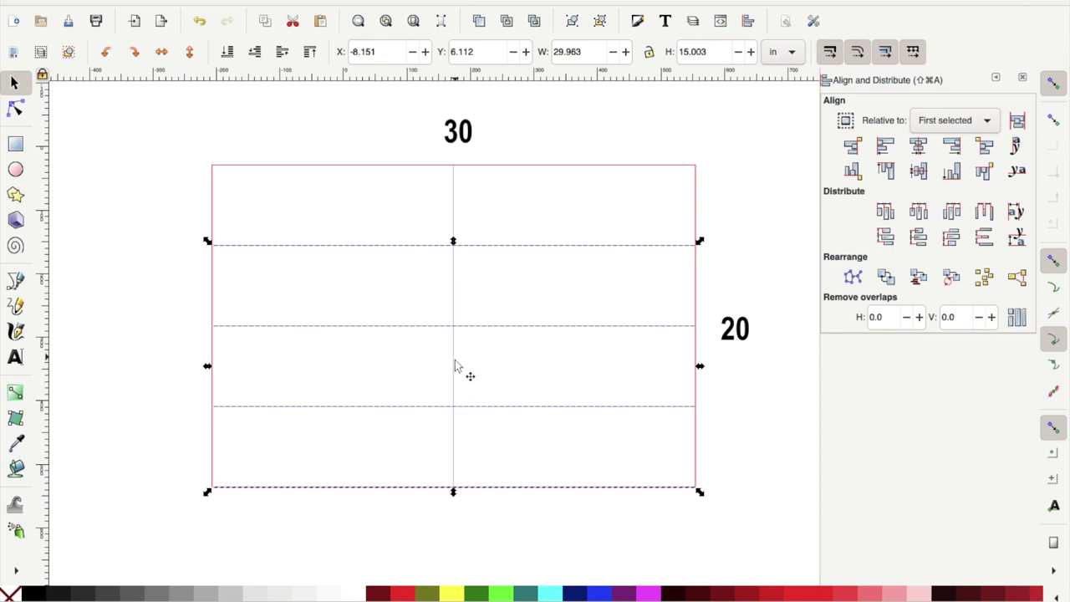
pyautogui.moveTo(455, 369); pyautogui.dragTo(457, 366)
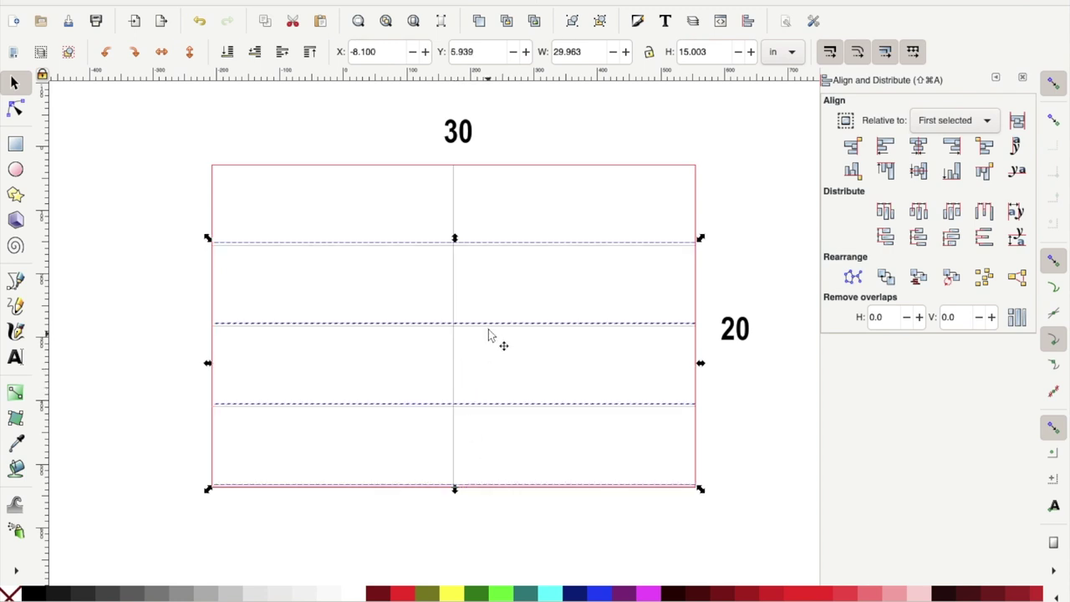
pyautogui.moveTo(491, 328); pyautogui.dragTo(499, 287)
# Center all nine horizontal lines horizontally on the top line and distribute them with equal vertical gaps.
pyautogui.click(588, 166)
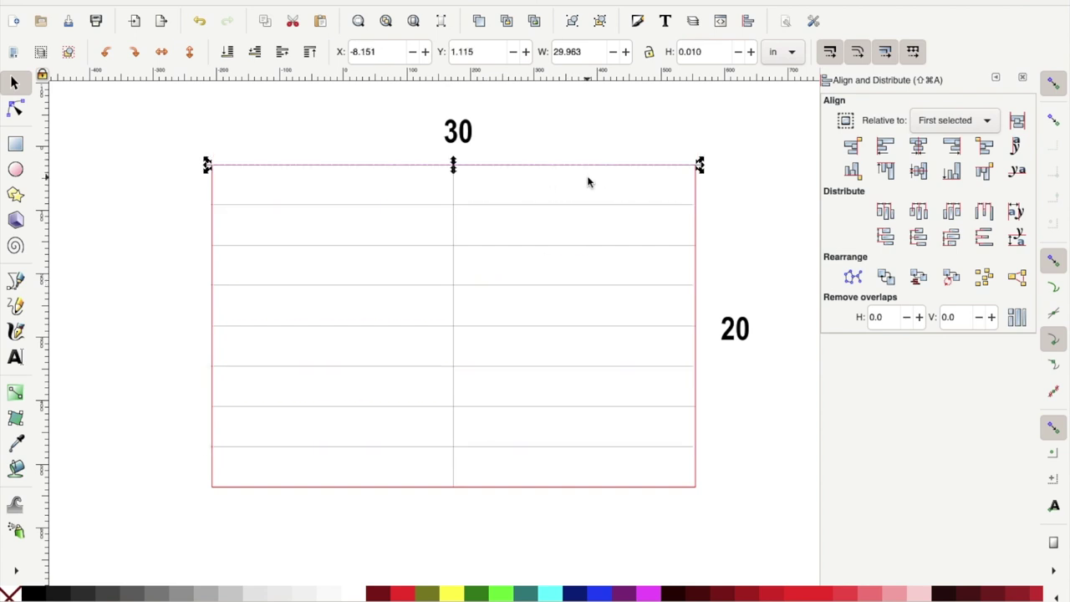
pyautogui.keyDown('shift'); pyautogui.click(589, 205); pyautogui.keyUp('shift')
pyautogui.keyDown('shift'); pyautogui.click(591, 245); pyautogui.keyUp('shift')
pyautogui.keyDown('shift'); pyautogui.click(591, 286); pyautogui.keyUp('shift')
pyautogui.keyDown('shift'); pyautogui.click(593, 326); pyautogui.keyUp('shift')
pyautogui.keyDown('shift'); pyautogui.click(595, 366); pyautogui.keyUp('shift')
pyautogui.keyDown('shift'); pyautogui.click(600, 407); pyautogui.keyUp('shift')
pyautogui.keyDown('shift'); pyautogui.click(597, 446); pyautogui.keyUp('shift')
pyautogui.keyDown('shift'); pyautogui.click(602, 486); pyautogui.keyUp('shift')
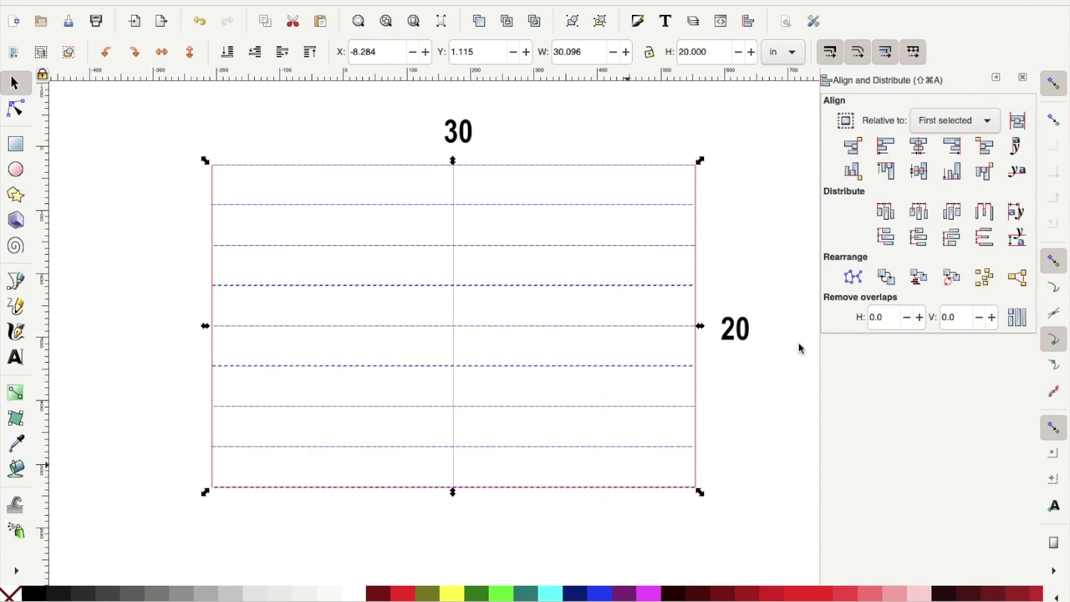
pyautogui.click(918, 147)
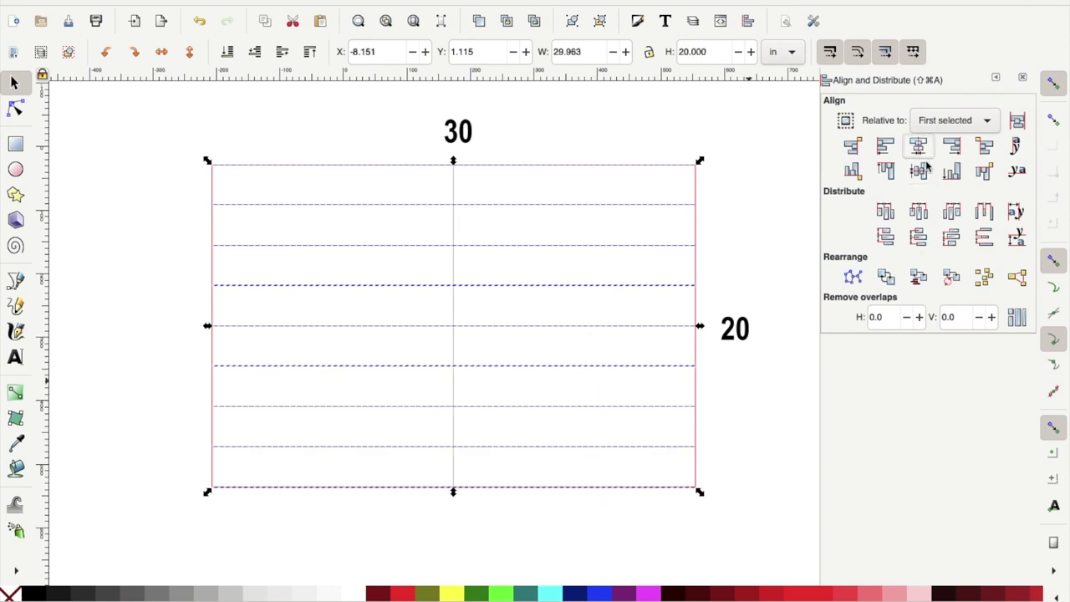
pyautogui.click(985, 240)
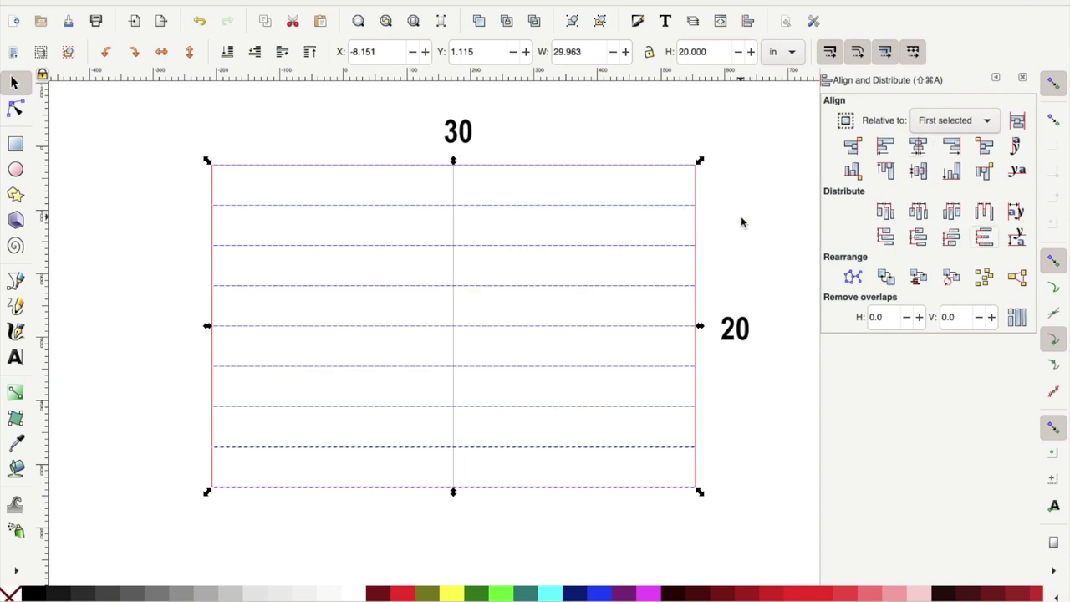
pyautogui.click(741, 219)
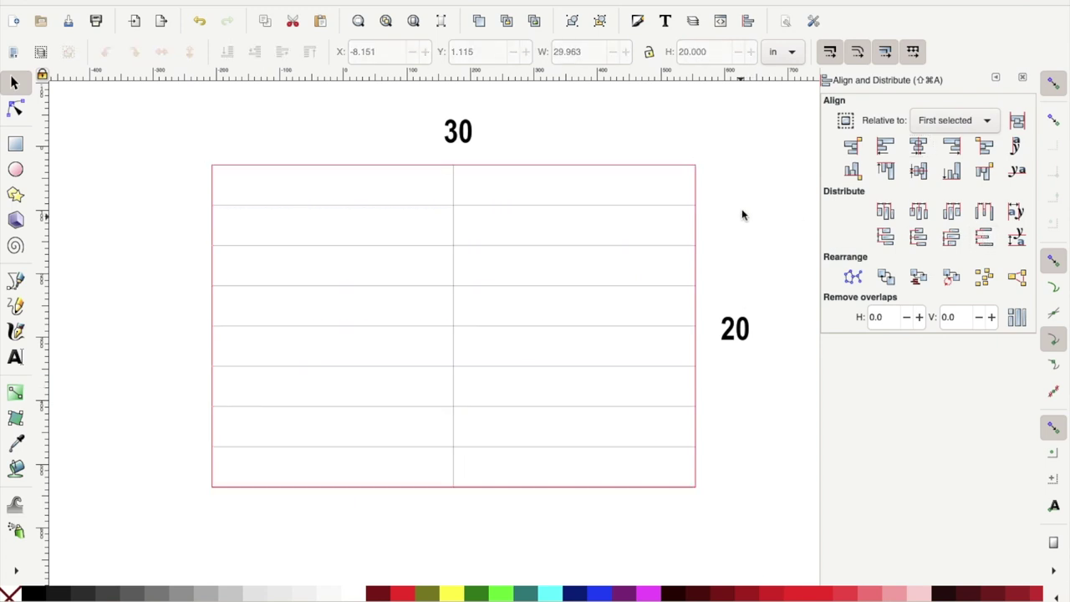
# Copy the central vertical line and paste eight copies, one near each side edge and three in each half of the rectangle.
pyautogui.click(454, 240)
pyautogui.click(454, 244)
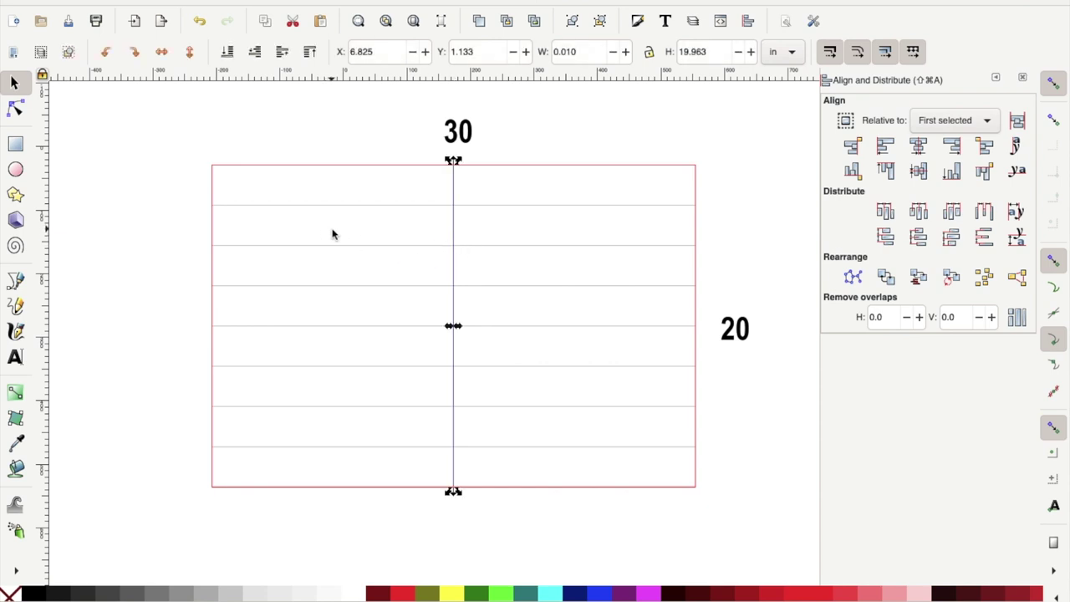
pyautogui.click(213, 159)
pyautogui.click(696, 157)
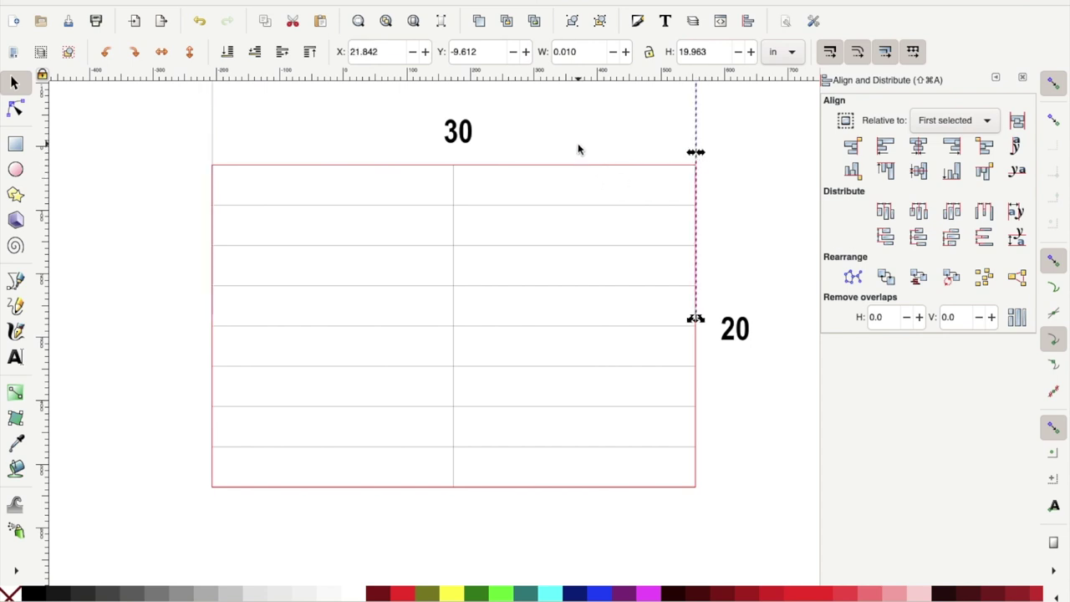
pyautogui.press('super+v')
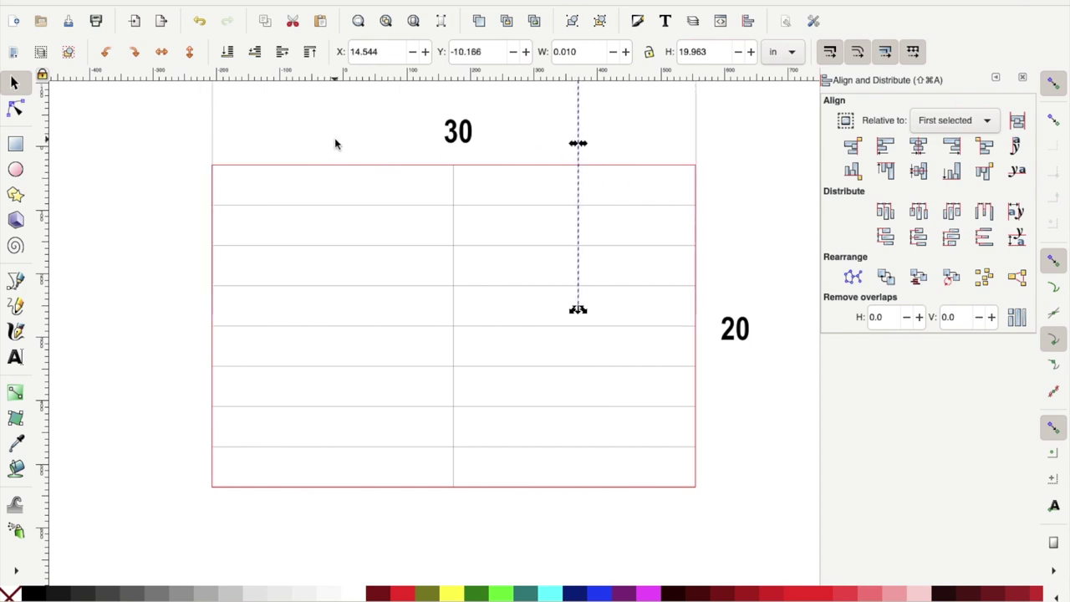
pyautogui.press('super+v')
pyautogui.press('super+v')
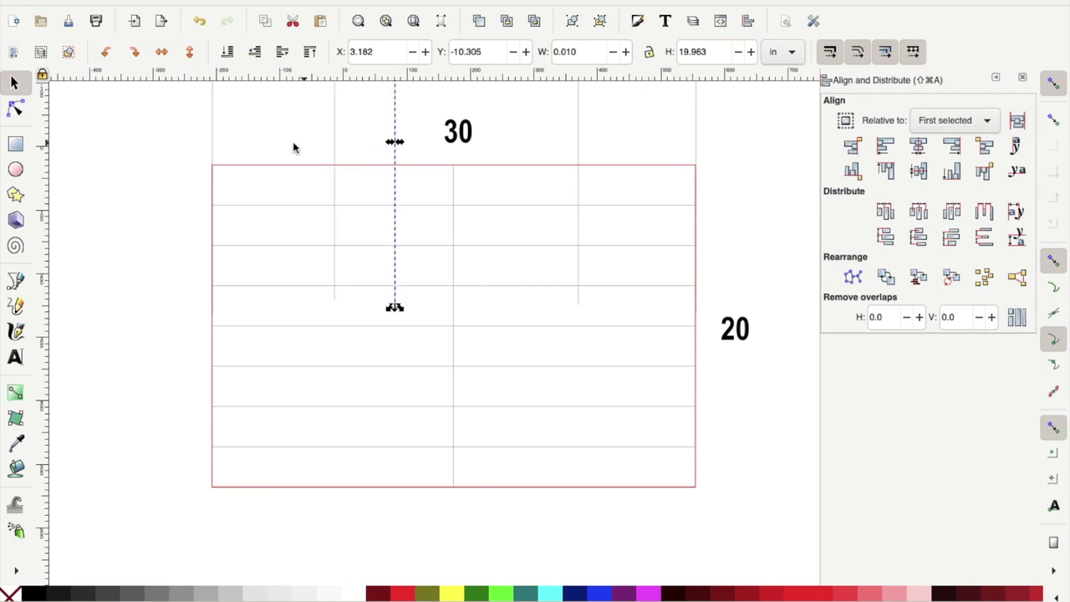
pyautogui.press('super+v')
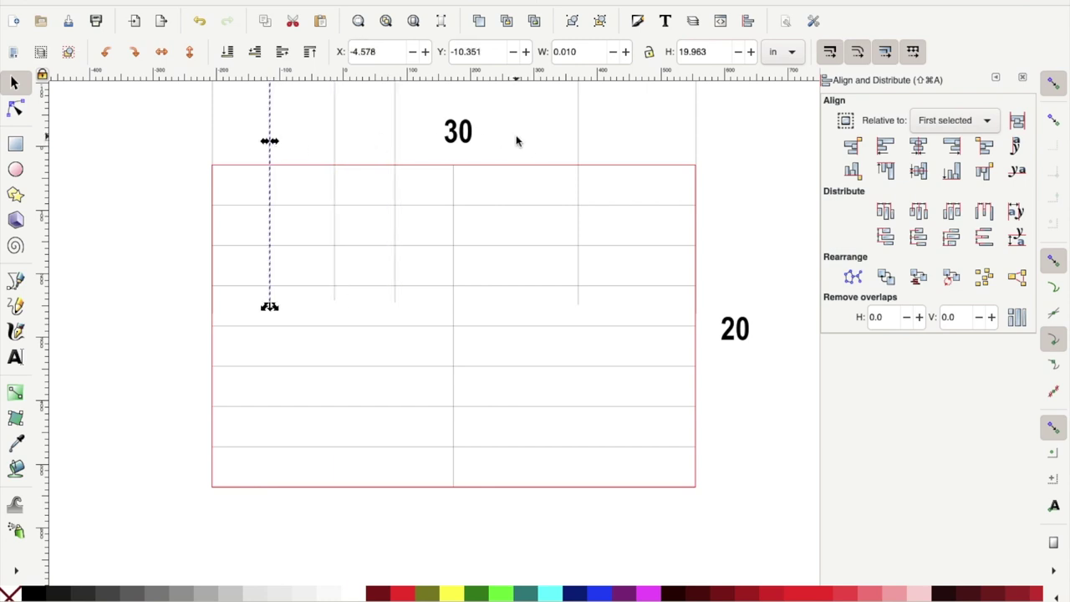
pyautogui.press('super+v')
pyautogui.press('super+v')
# Align the leftmost pasted vertical line with the rectangle's left edge.
pyautogui.scroll(5, 639, 146)
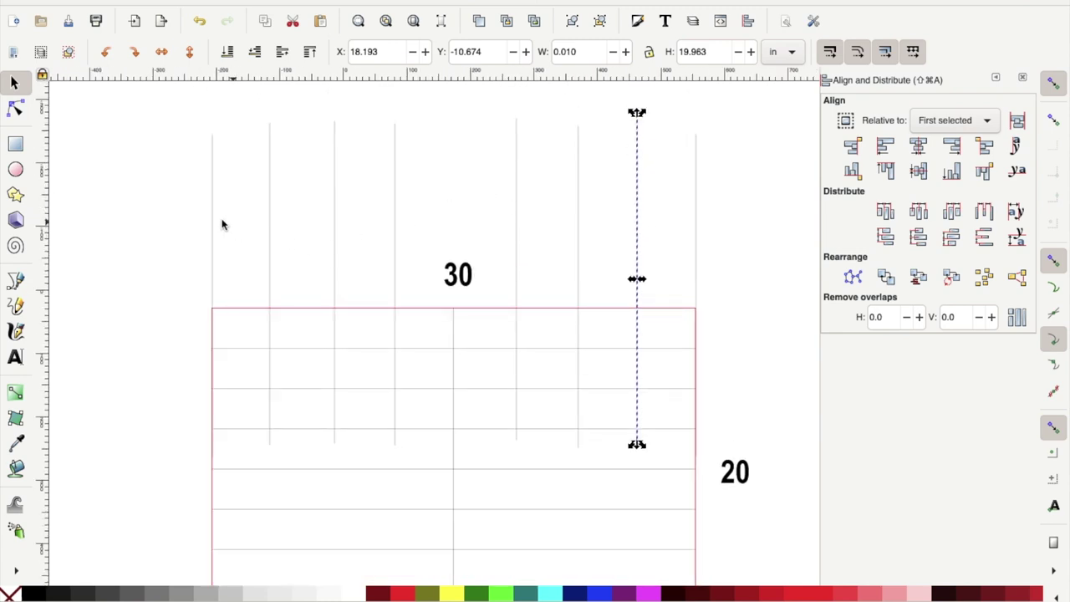
pyautogui.click(214, 226)
pyautogui.keyDown('shift'); pyautogui.click(270, 231); pyautogui.keyUp('shift')
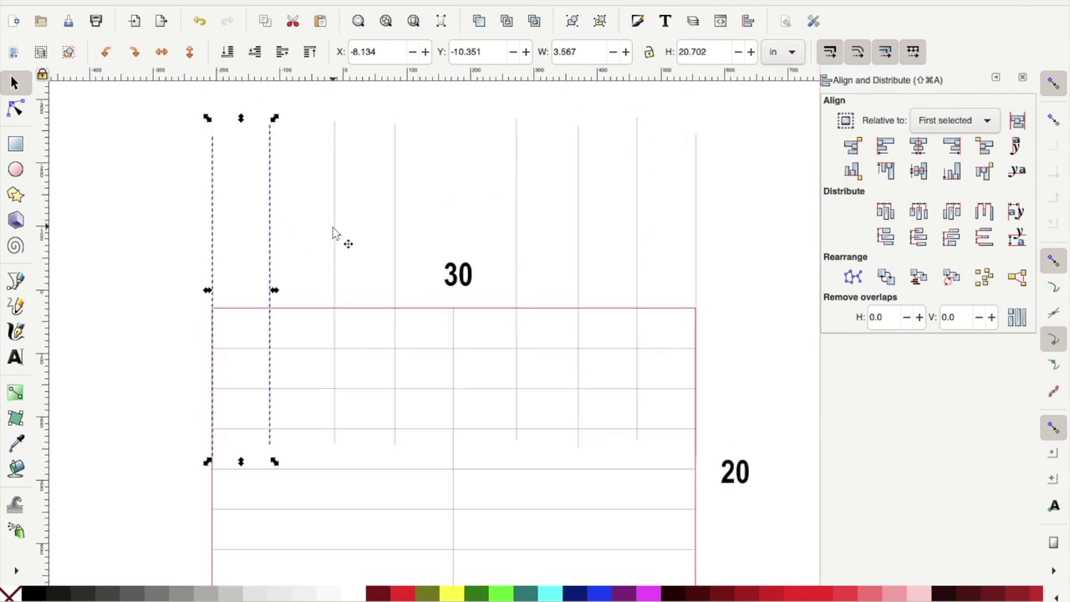
pyautogui.click(224, 511)
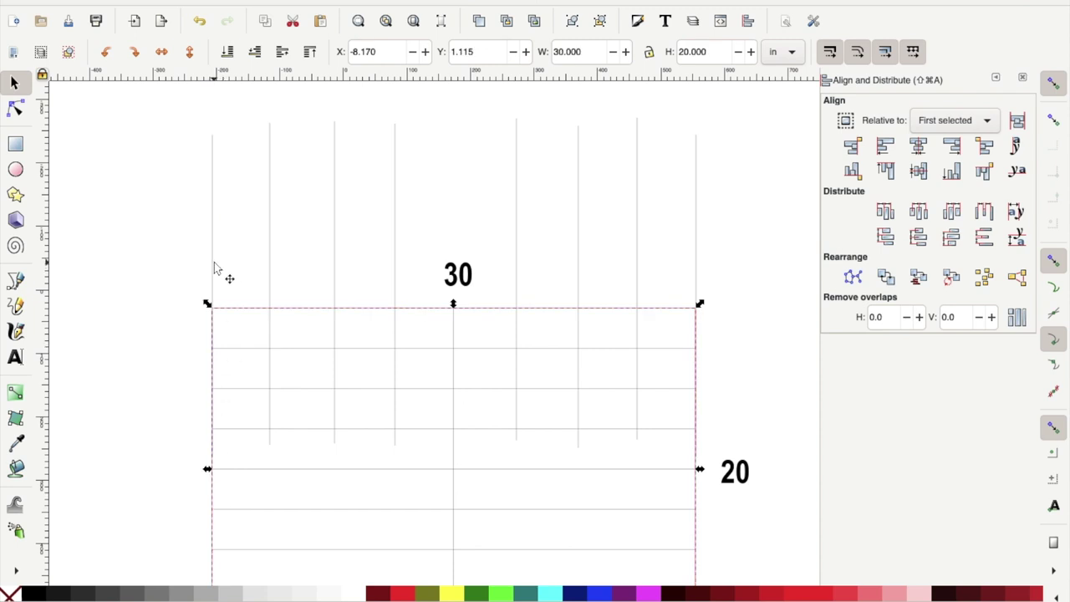
pyautogui.keyDown('shift'); pyautogui.click(214, 268); pyautogui.keyUp('shift')
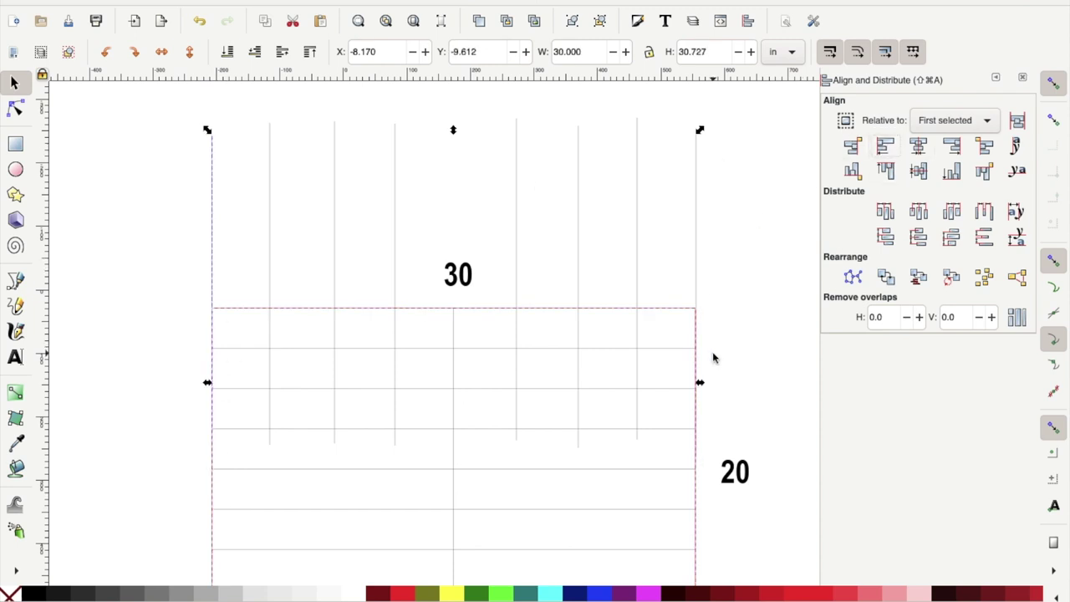
pyautogui.click(699, 426)
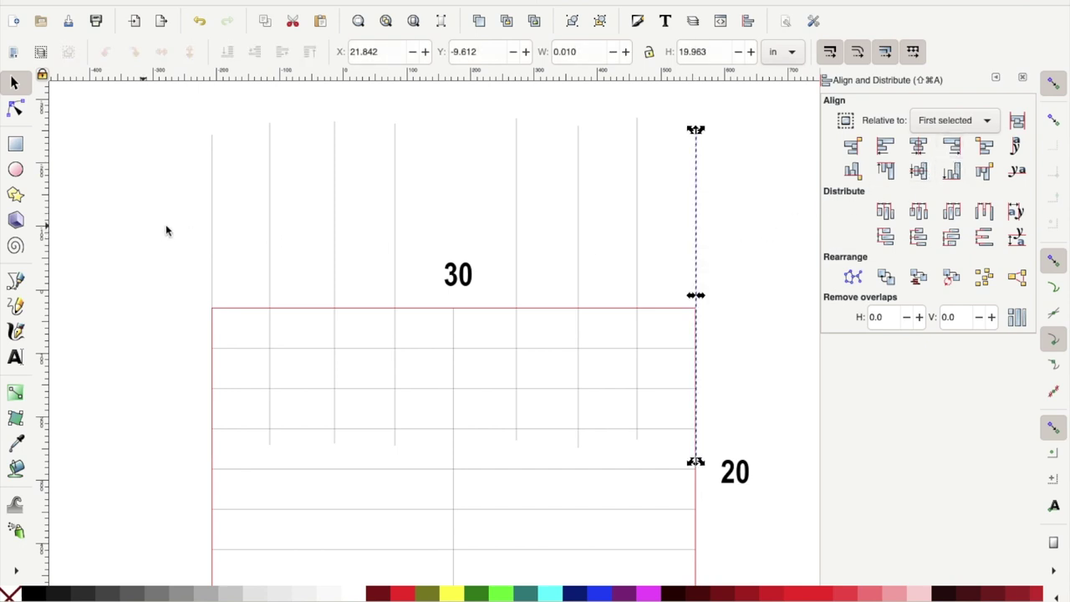
# Center all nine vertical lines on the leftmost line's horizontal axis and distribute them with equal horizontal gaps.
pyautogui.click(214, 228)
pyautogui.keyDown('shift'); pyautogui.click(269, 223); pyautogui.keyUp('shift')
pyautogui.keyDown('shift'); pyautogui.click(336, 222); pyautogui.keyUp('shift')
pyautogui.keyDown('shift'); pyautogui.click(397, 224); pyautogui.keyUp('shift')
pyautogui.keyDown('shift'); pyautogui.click(516, 226); pyautogui.keyUp('shift')
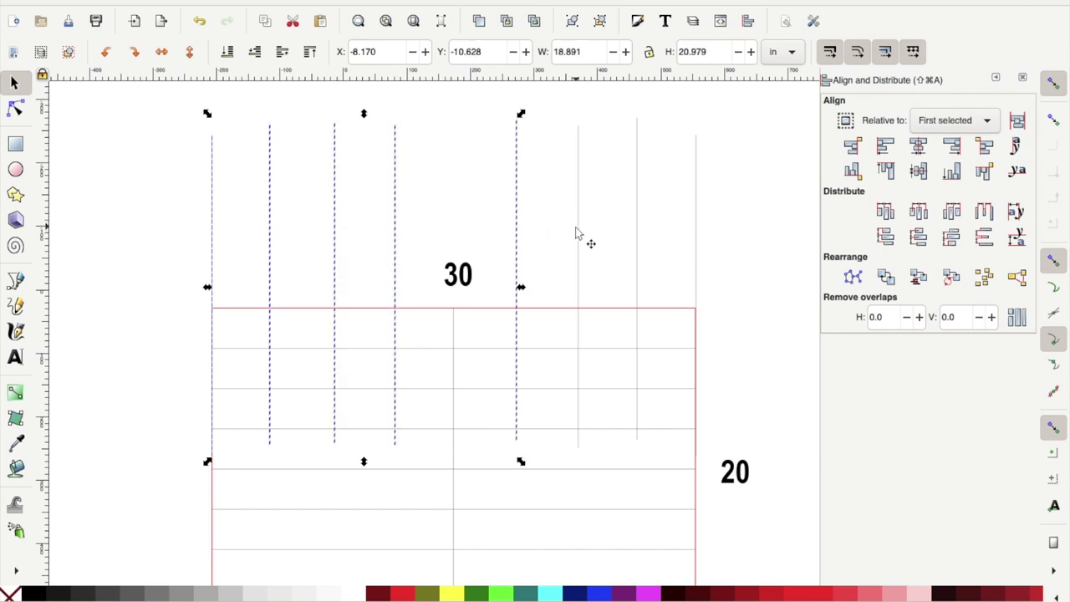
pyautogui.keyDown('shift'); pyautogui.click(455, 369); pyautogui.keyUp('shift')
pyautogui.keyDown('shift'); pyautogui.click(578, 249); pyautogui.keyUp('shift')
pyautogui.keyDown('shift'); pyautogui.click(637, 247); pyautogui.keyUp('shift')
pyautogui.keyDown('shift'); pyautogui.click(696, 247); pyautogui.keyUp('shift')
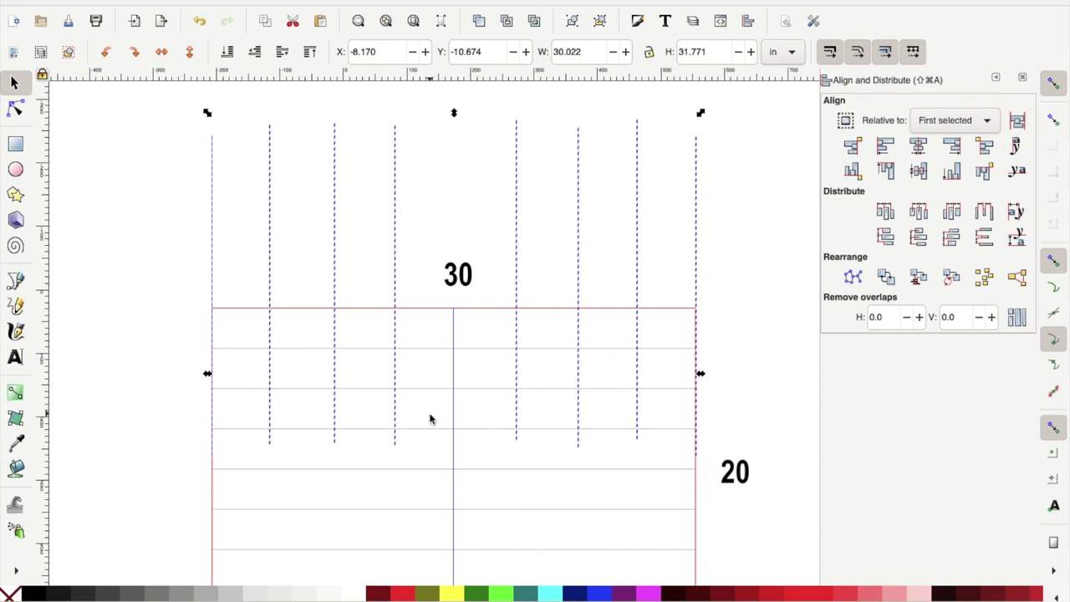
pyautogui.keyDown('shift'); pyautogui.click(455, 416); pyautogui.keyUp('shift')
pyautogui.keyDown('shift'); pyautogui.click(455, 416); pyautogui.keyUp('shift')
pyautogui.scroll(-2, 733, 386)
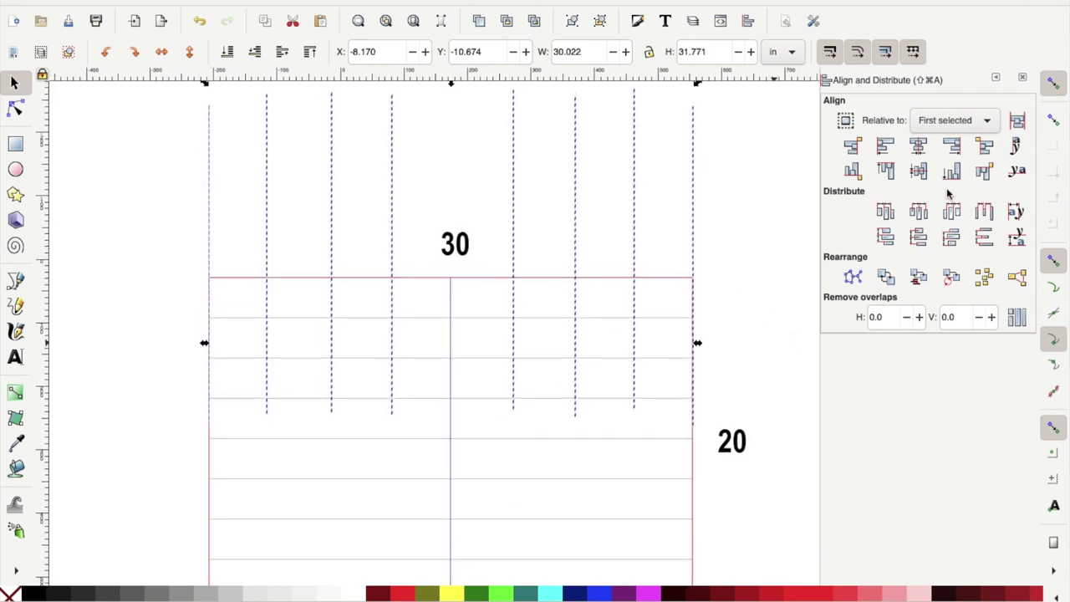
pyautogui.click(919, 170)
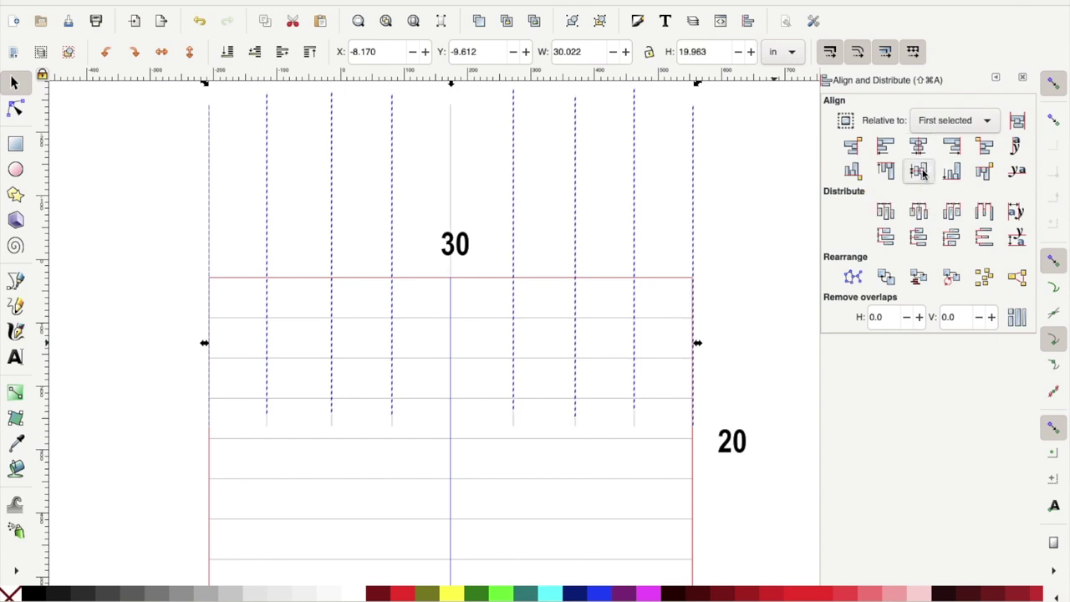
pyautogui.click(989, 214)
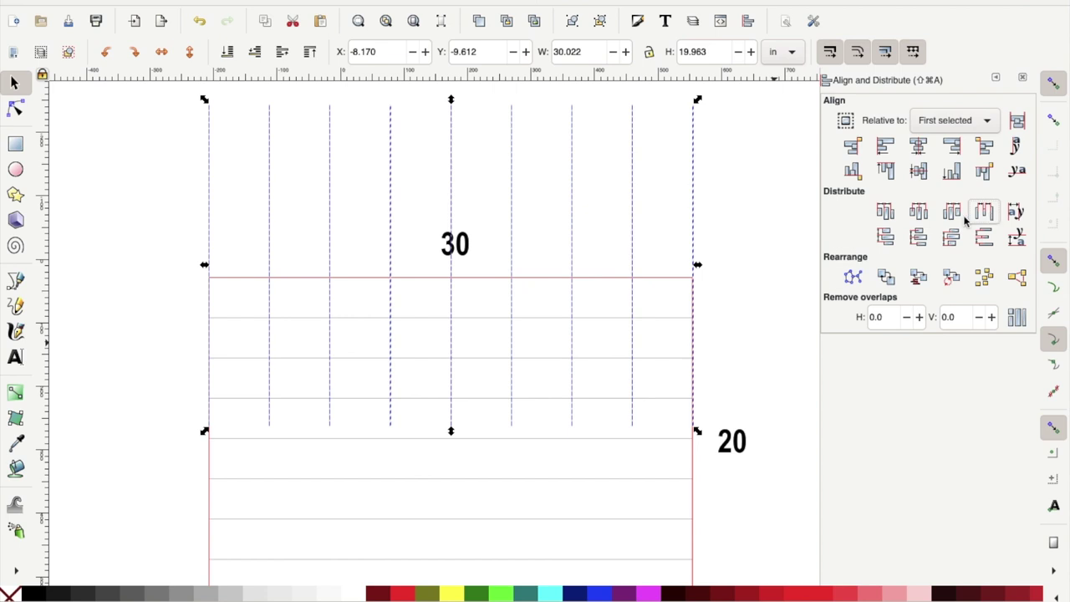
# Center the set of vertical lines horizontally and vertically on the large rectangle.
pyautogui.click(692, 493)
pyautogui.keyDown('shift'); pyautogui.click(633, 232); pyautogui.keyUp('shift')
pyautogui.click(918, 145)
pyautogui.click(918, 171)
pyautogui.press('-')
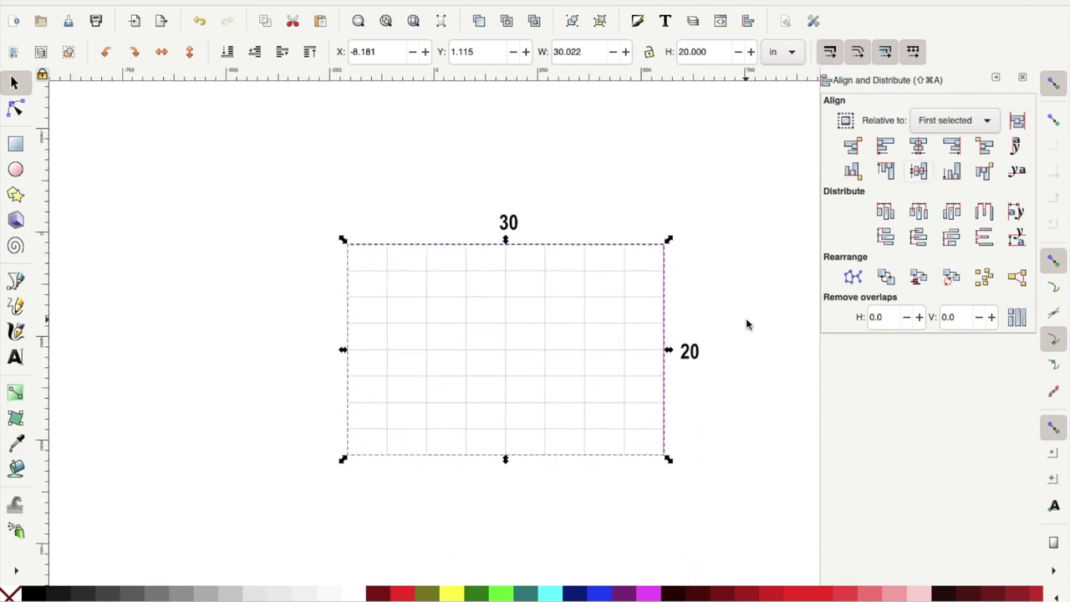
pyautogui.click(750, 324)
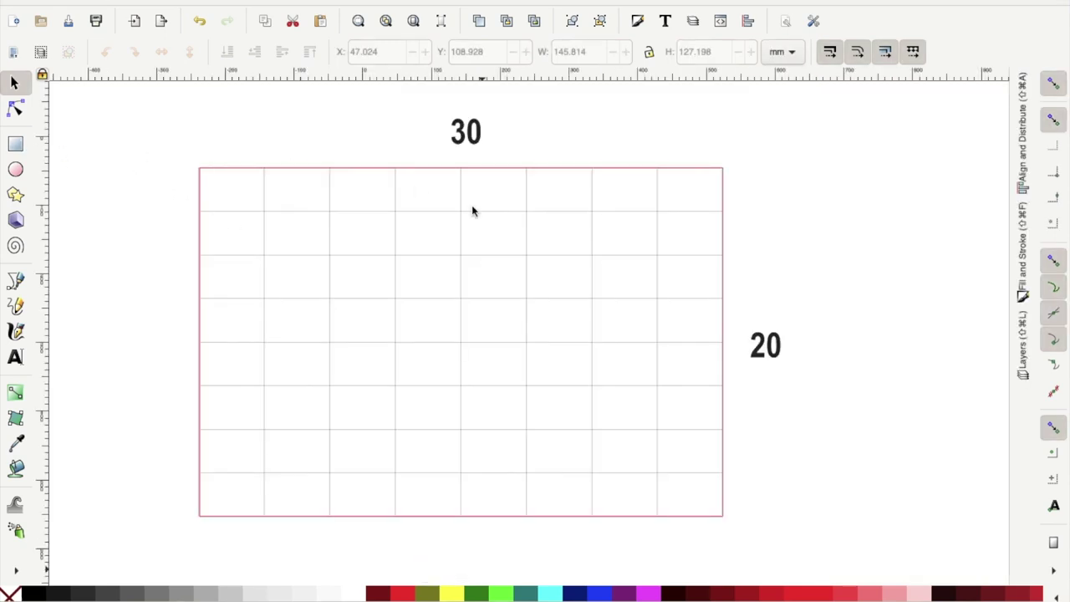
# Draw a rectangle two cells wide and two high in the grid's upper right, snapped to line intersections, with no fill and a blue stroke.
pyautogui.click(23, 147)
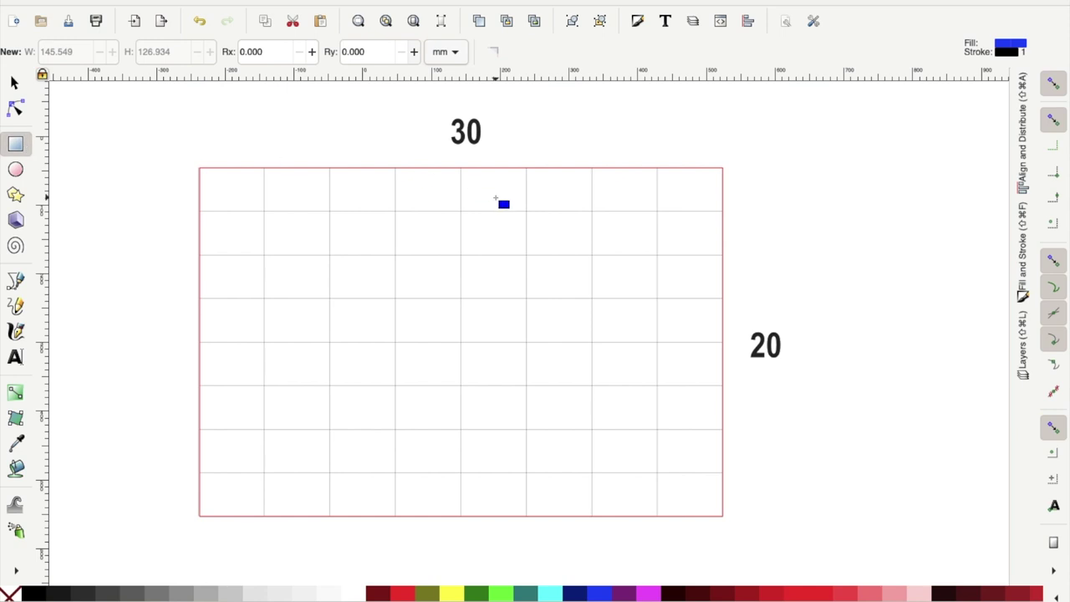
pyautogui.moveTo(526, 211); pyautogui.dragTo(658, 298)
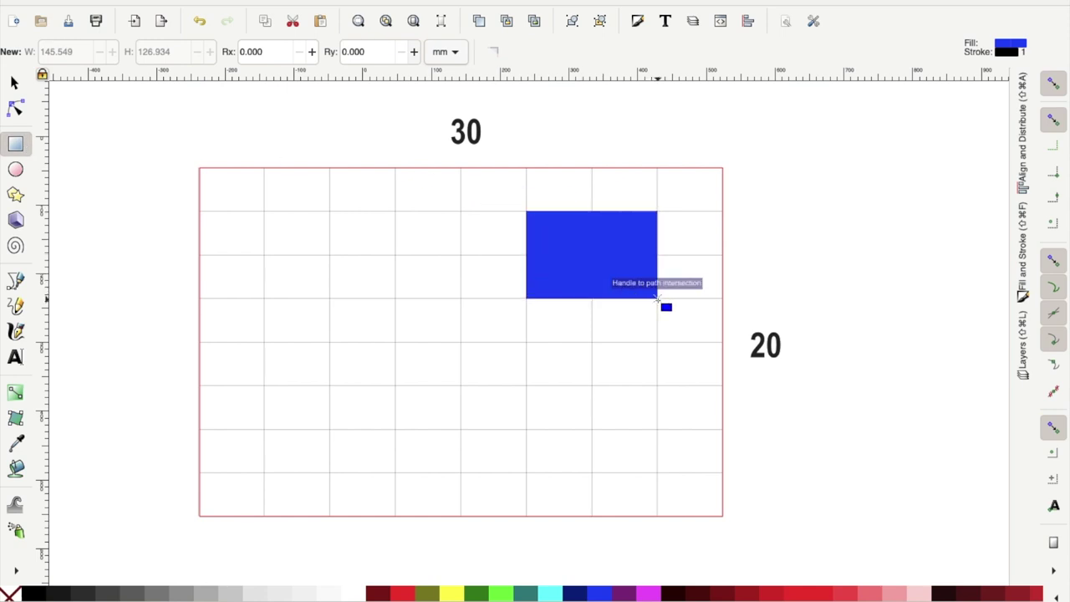
pyautogui.click(20, 593)
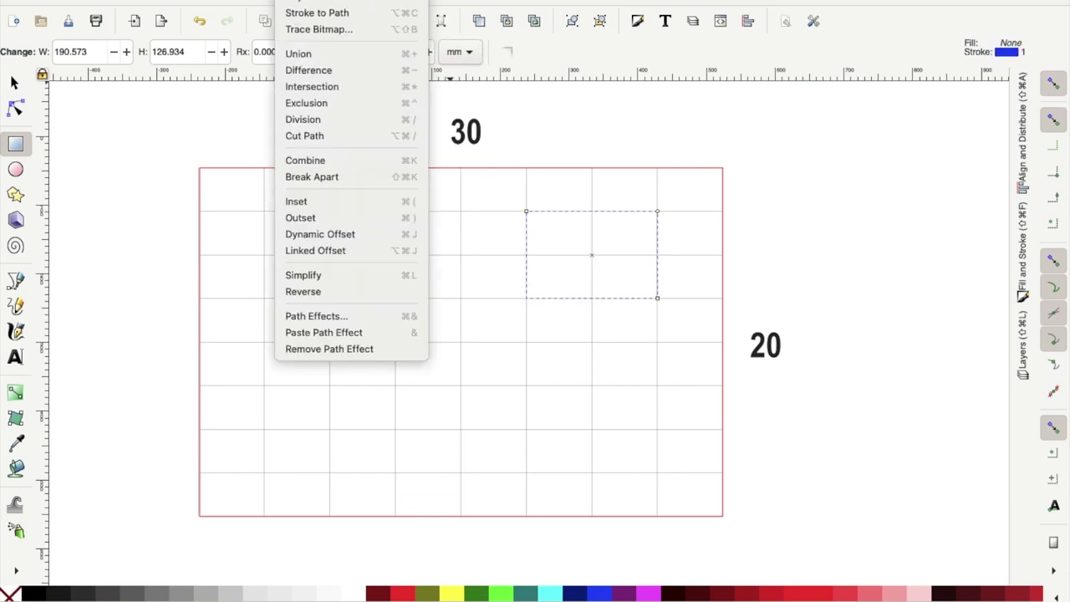
pyautogui.click(723, 205)
pyautogui.press('Escape')
# Apply Dynamic Offset to a duplicate of the blue rectangle and try to pull its outline inward.
pyautogui.scroll(3, 660, 243)
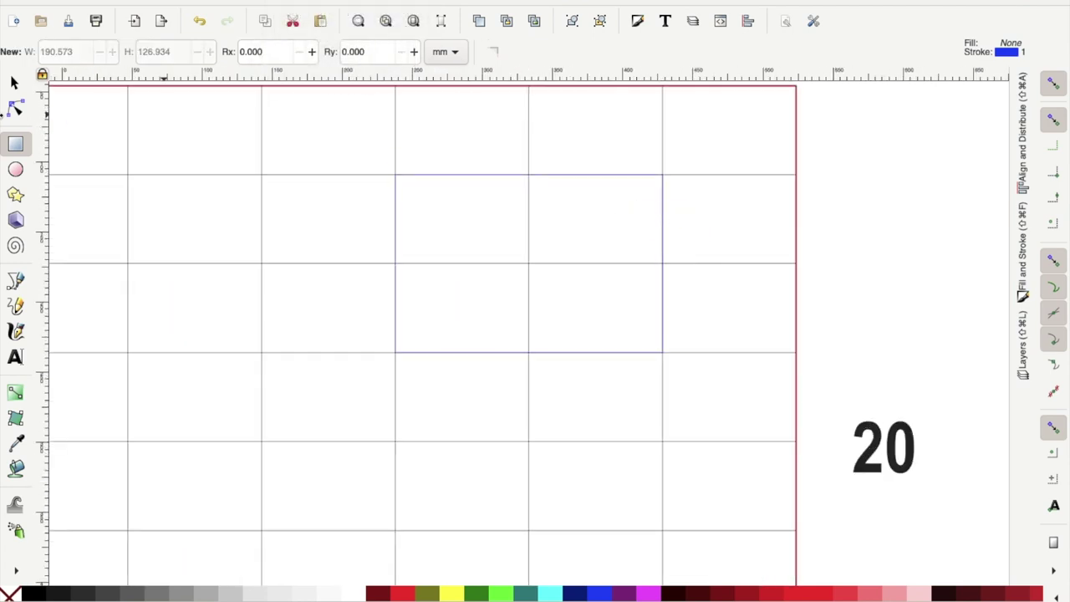
pyautogui.click(15, 82)
pyautogui.click(661, 201)
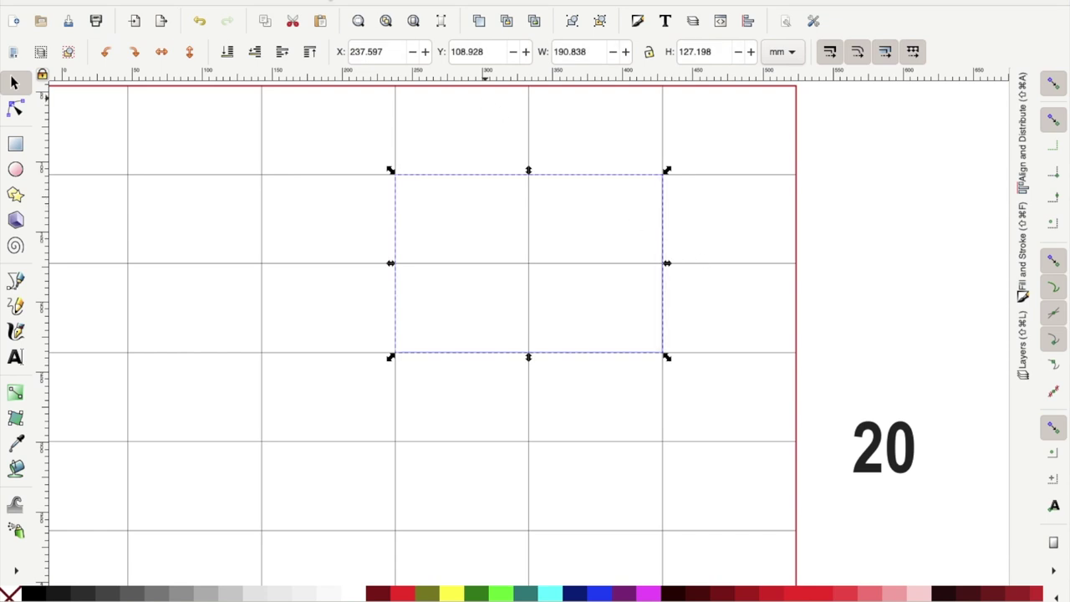
pyautogui.click(292, 0)
pyautogui.click(332, 235)
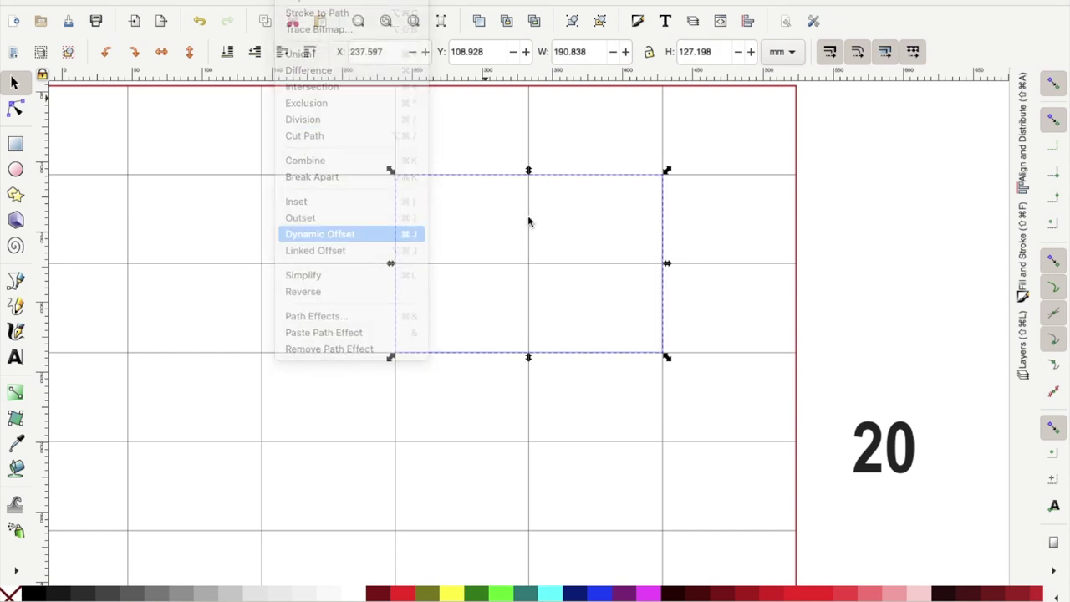
pyautogui.moveTo(398, 179); pyautogui.dragTo(406, 183)
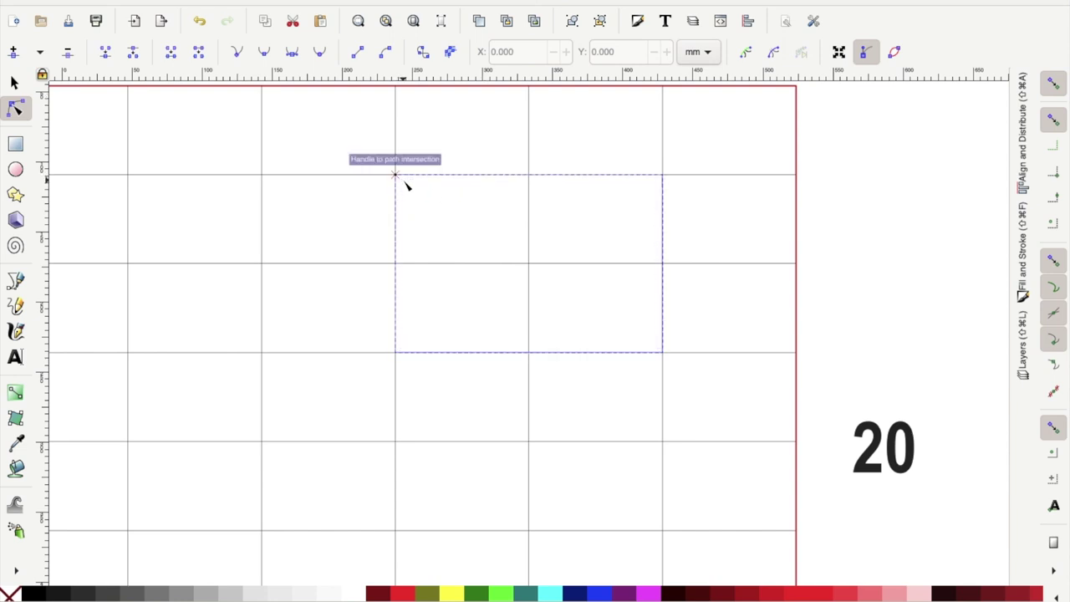
# Turn off snapping and shrink the dynamic offset to about 183 by 120 mm, inside the blue rectangle.
pyautogui.click(1054, 84)
pyautogui.moveTo(398, 176); pyautogui.dragTo(402, 180)
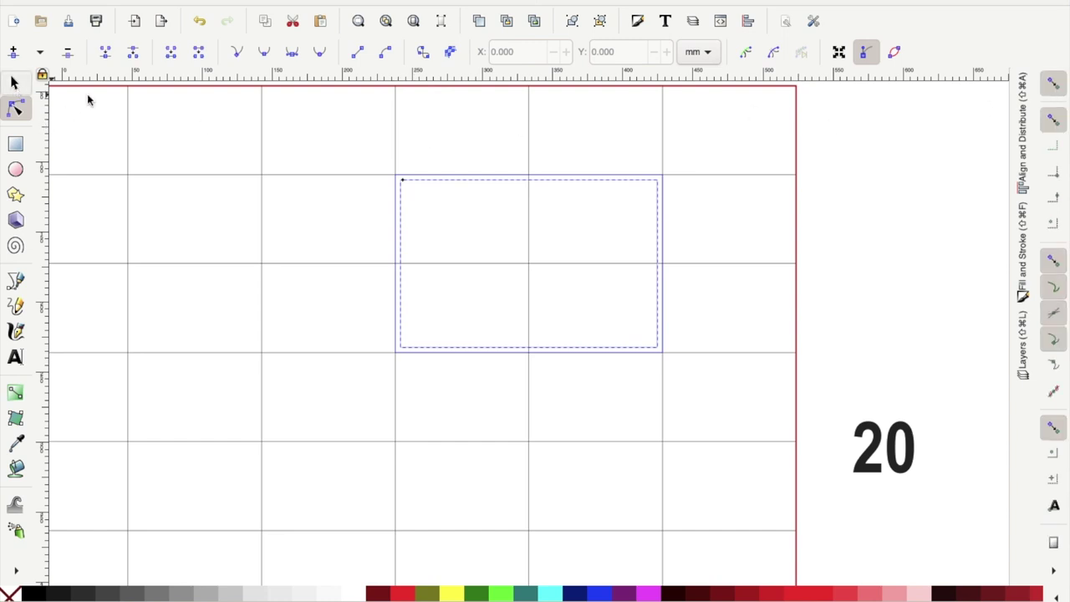
pyautogui.press('s')
pyautogui.press('-')
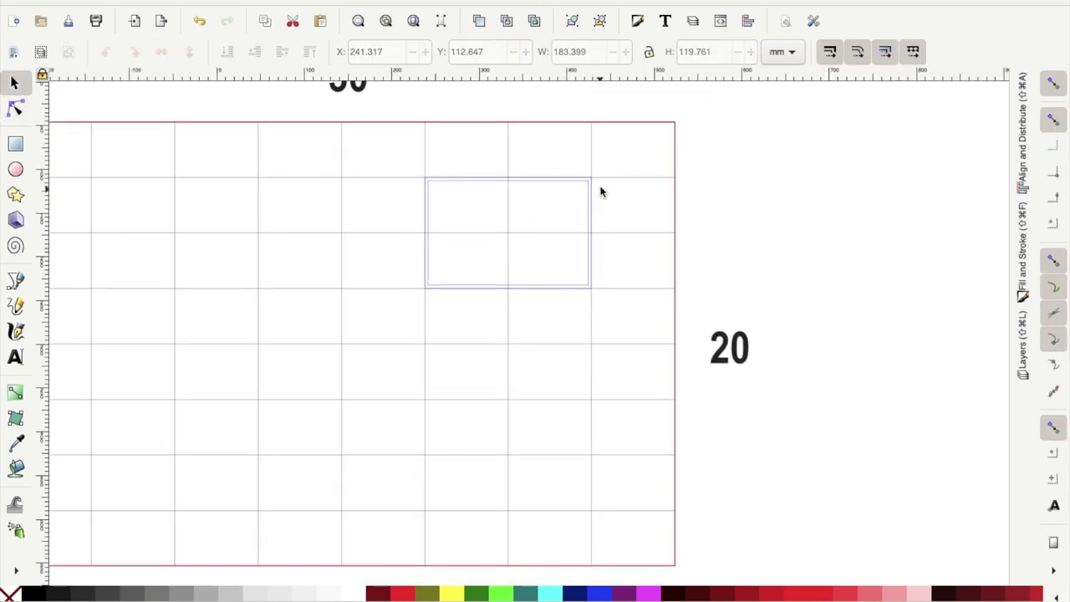
# Copy the two-by-two-cell blue rectangle with its offset and snap the copy to the grid's lower right, over rows six and seven.
pyautogui.click(594, 183)
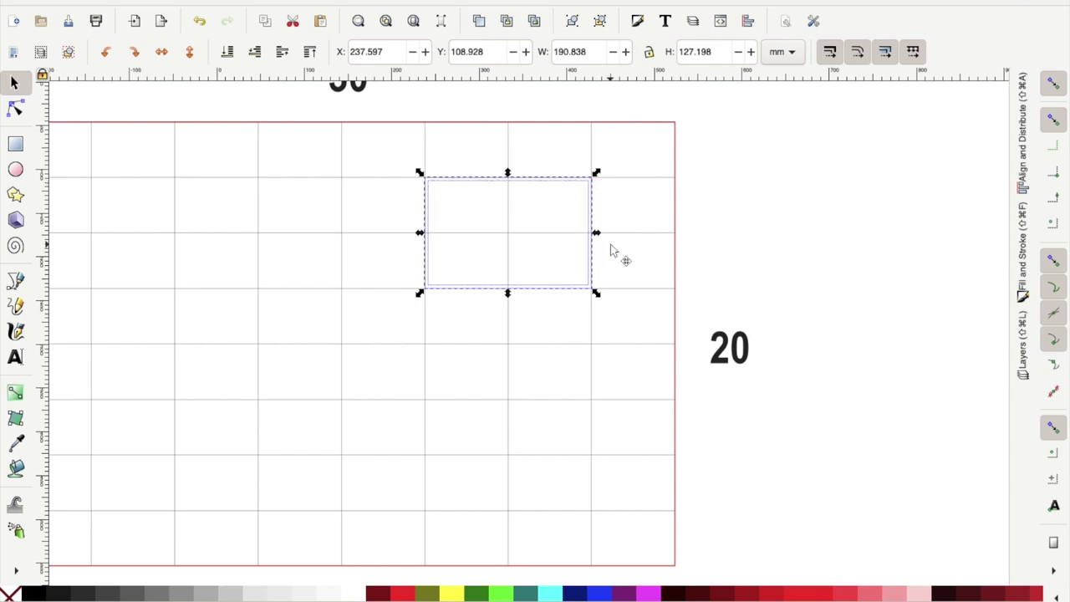
pyautogui.scroll(-2, 526, 344)
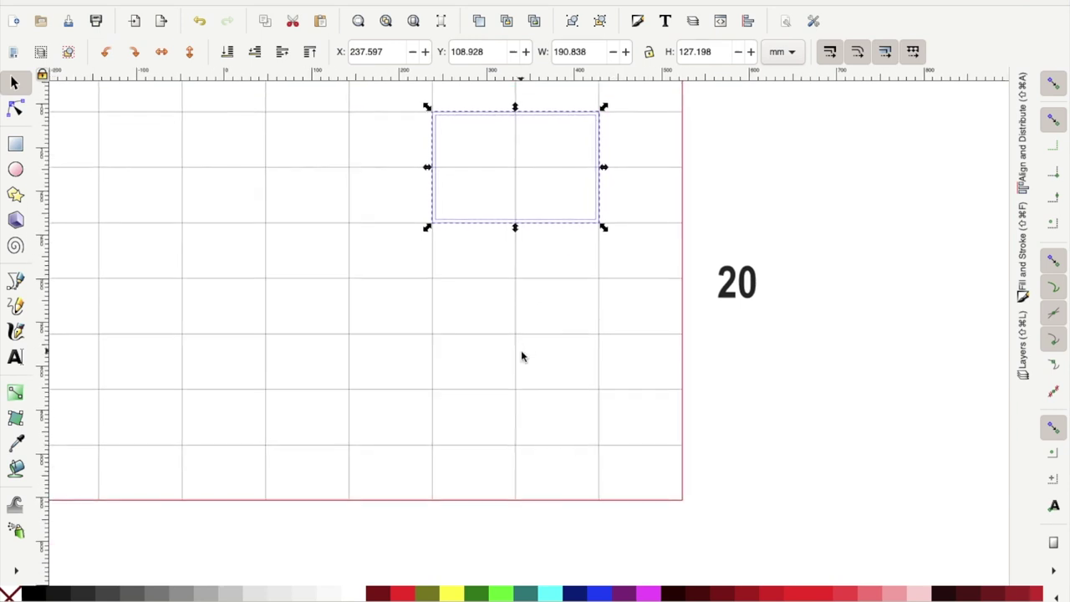
pyautogui.click(519, 396)
pyautogui.moveTo(559, 343)
pyautogui.mouseDown()
pyautogui.moveTo(547, 363)
pyautogui.moveTo(554, 344)
pyautogui.mouseUp()
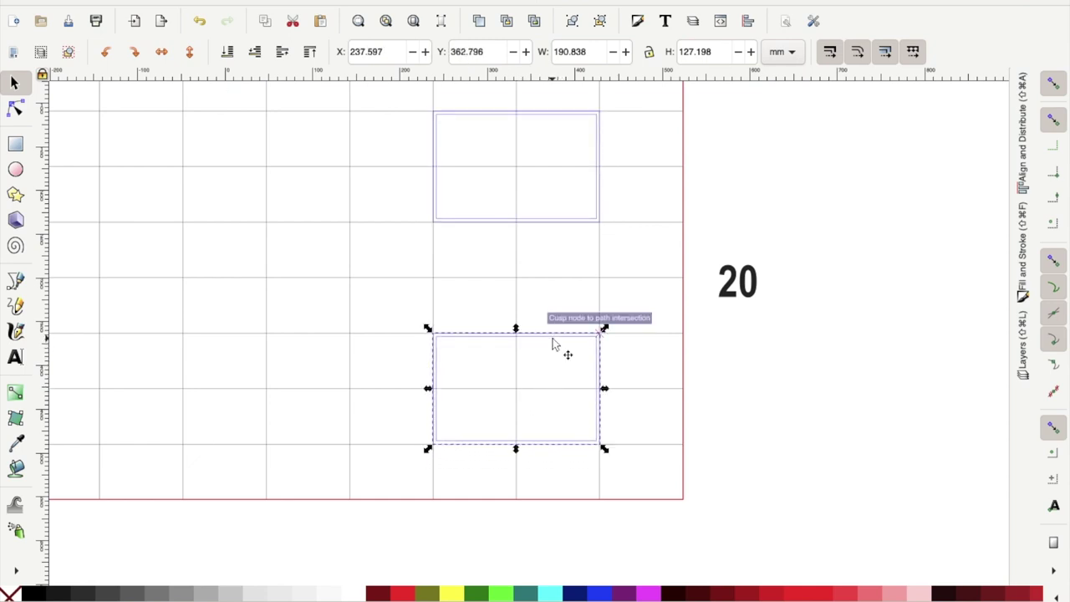
# Place another copy of the rectangle and offset in the grid's lower left, snapped over columns two and three.
pyautogui.hscroll(-3, 493, 367)
pyautogui.scroll(-1, 493, 367)
pyautogui.hscroll(-2, 494, 373)
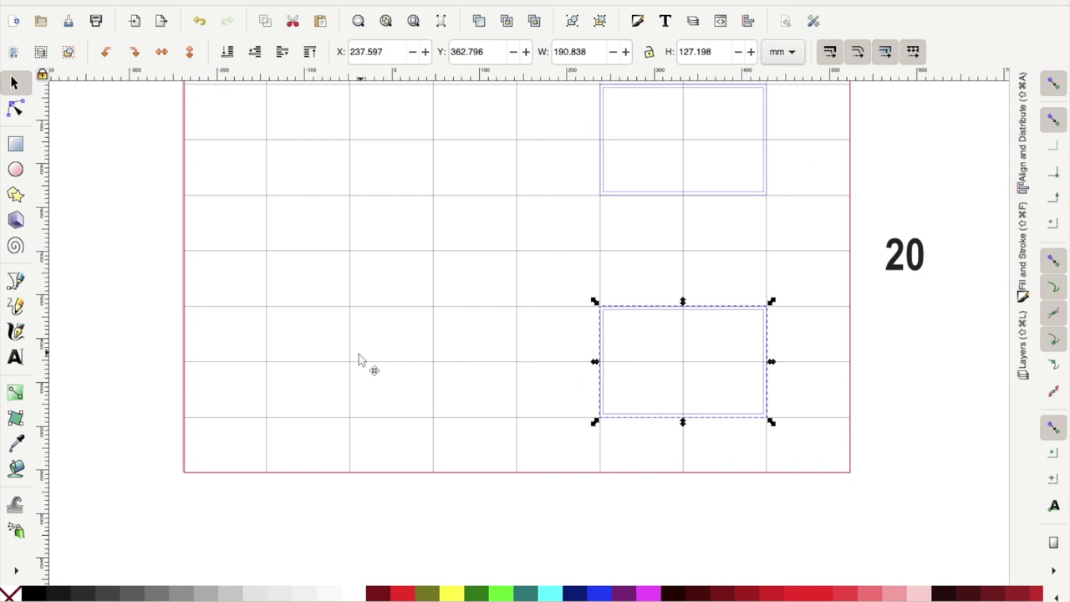
pyautogui.hotkey('ctrl', 'v')
pyautogui.moveTo(398, 319); pyautogui.dragTo(397, 317)
# Place a further copy of the rectangle and offset in the grid's upper left, snapped over columns two and three of rows two and three.
pyautogui.scroll(4, 397, 317)
pyautogui.hscroll(-2, 398, 318)
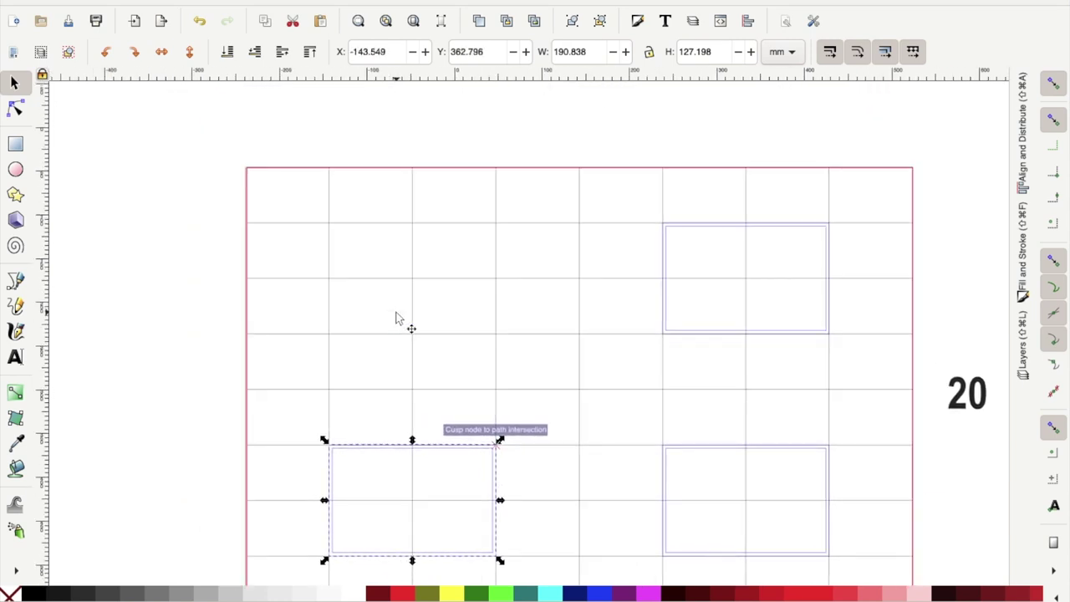
pyautogui.hotkey('ctrl', 'v')
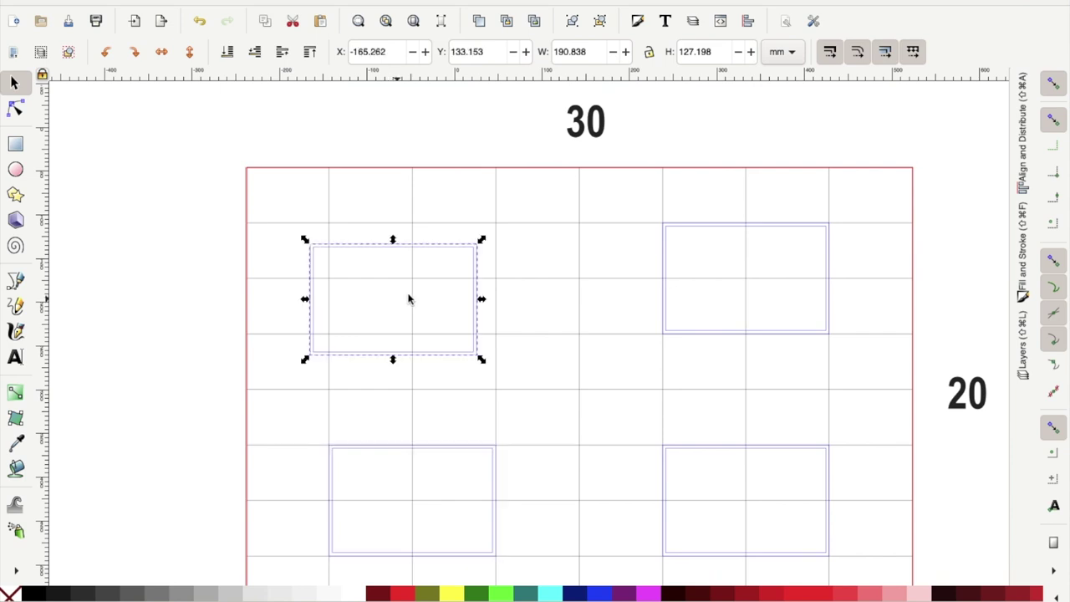
pyautogui.moveTo(454, 251); pyautogui.dragTo(475, 229)
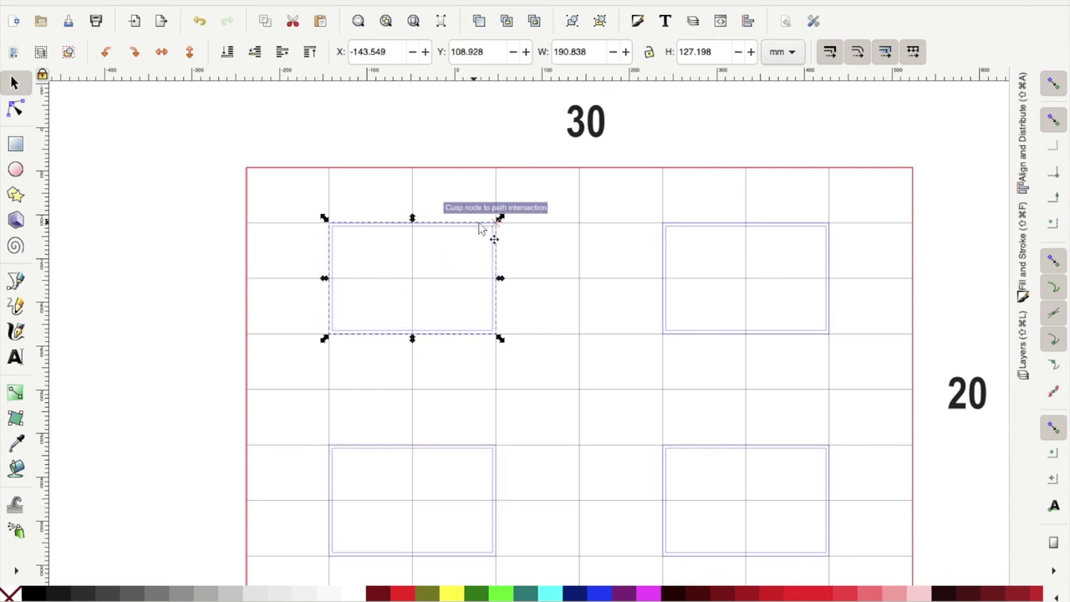
pyautogui.click(552, 269)
pyautogui.scroll(-2, 398, 266)
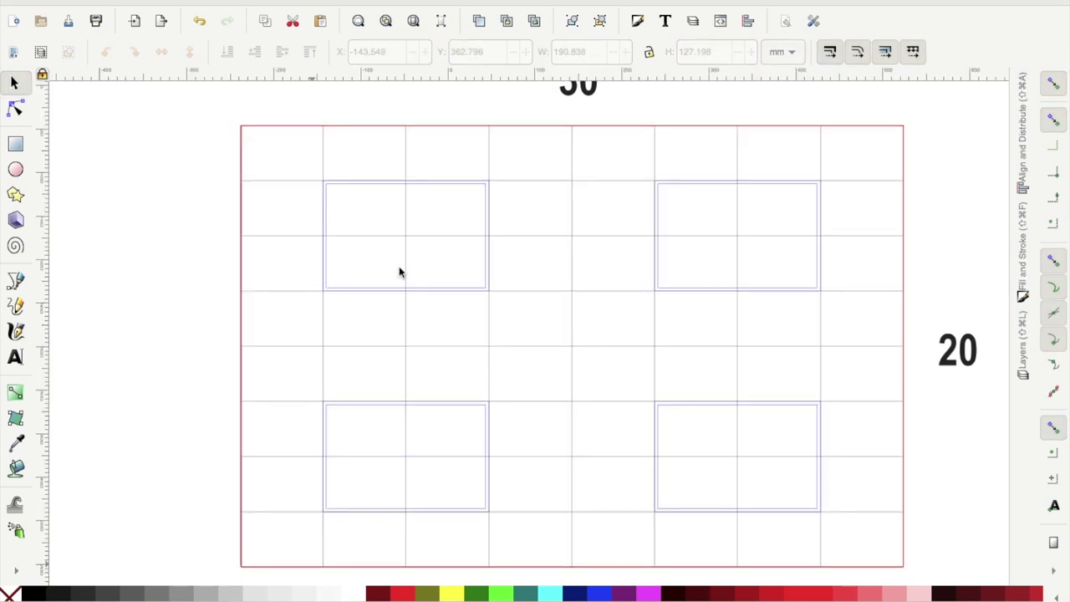
# Draw a one-cell rectangle, about 95 by 63 mm, snapped over the second cell of the grid's top row.
pyautogui.scroll(4, 437, 246)
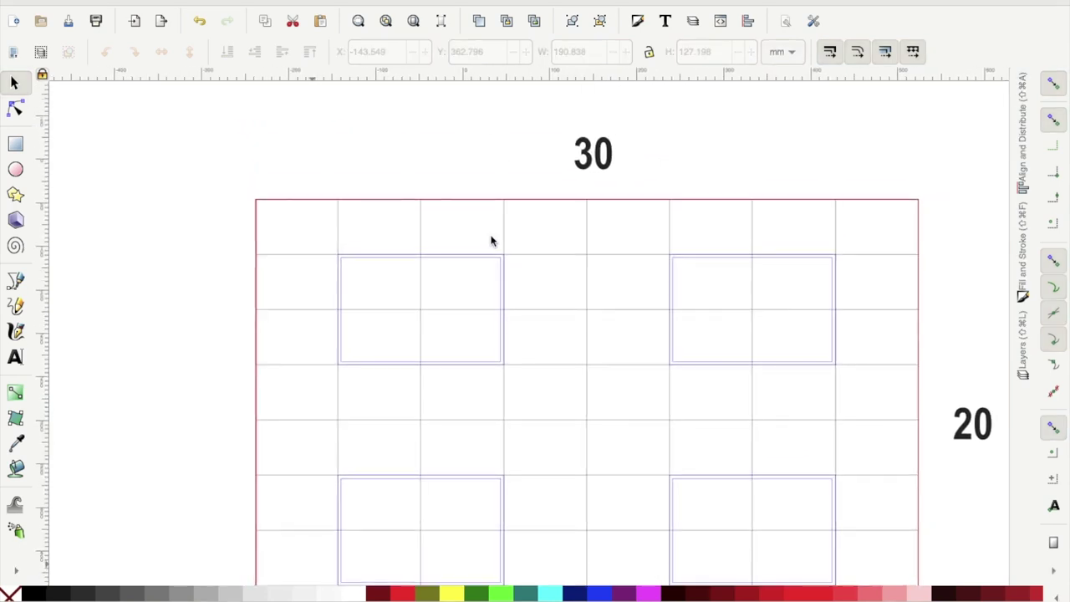
pyautogui.scroll(4, 417, 242)
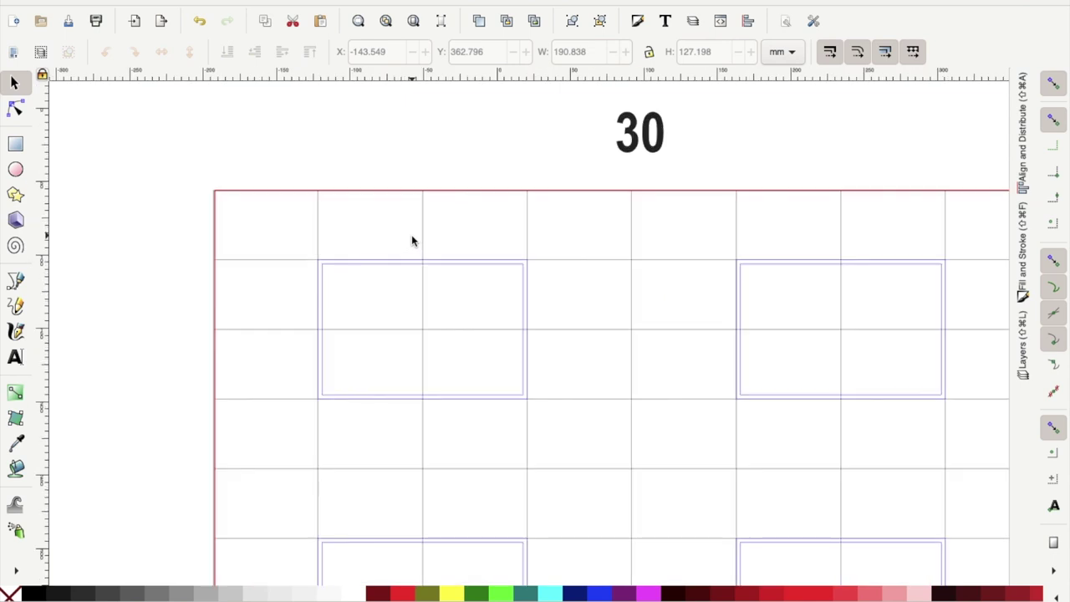
pyautogui.click(16, 144)
pyautogui.moveTo(191, 131); pyautogui.dragTo(437, 292)
pyautogui.hotkey('alt', 'p')
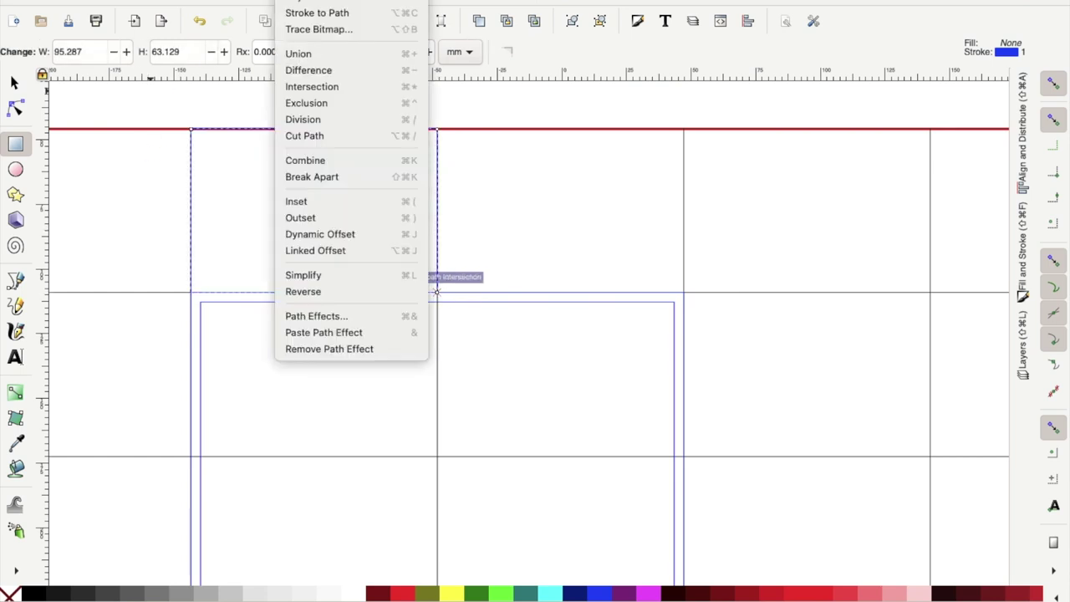
pyautogui.press('Escape')
pyautogui.press('Escape')
pyautogui.click(16, 82)
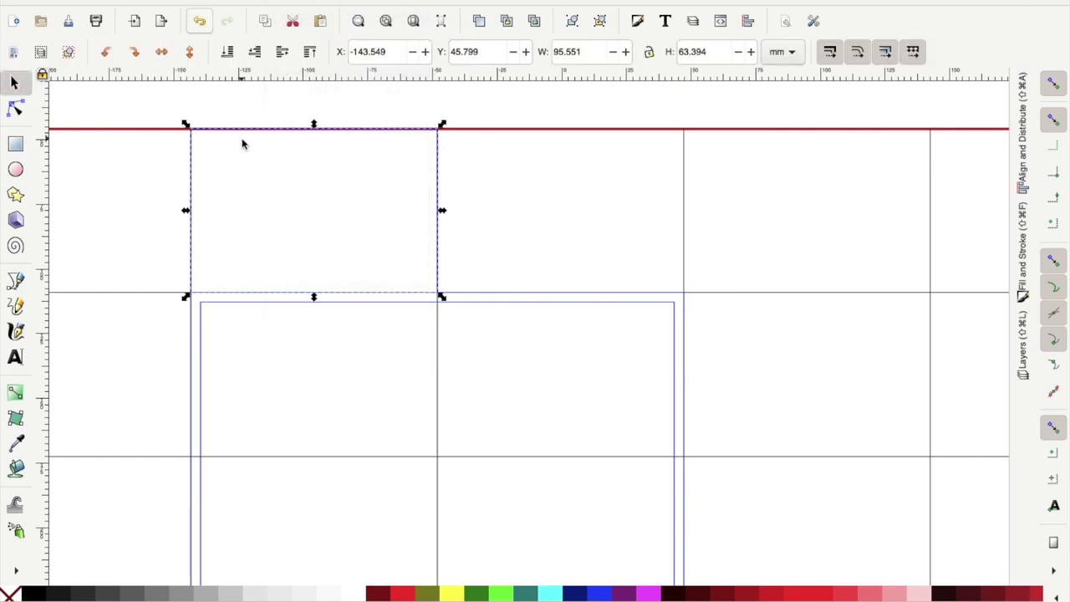
# Apply Dynamic Offset to the one-cell rectangle's duplicate and, with snapping off, shrink it inward to about 87 by 55 mm.
pyautogui.click(297, 0)
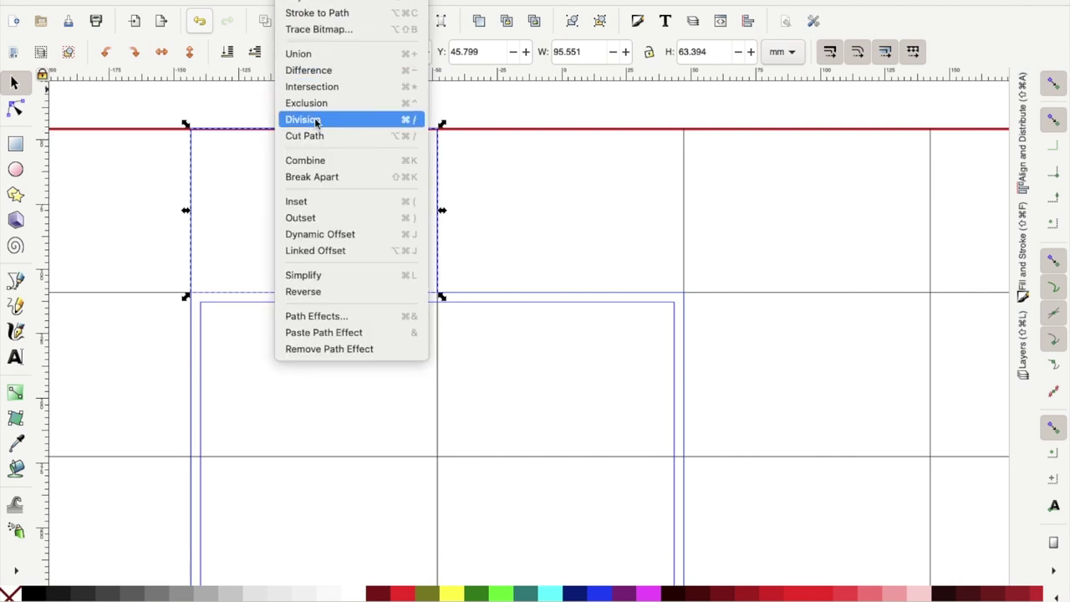
pyautogui.click(331, 237)
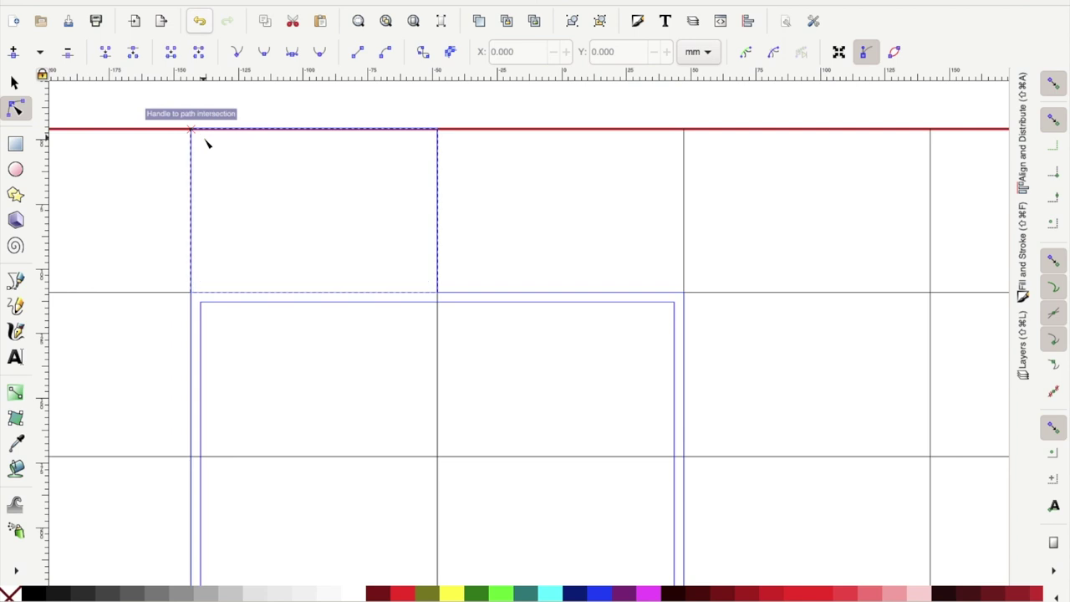
pyautogui.click(1057, 87)
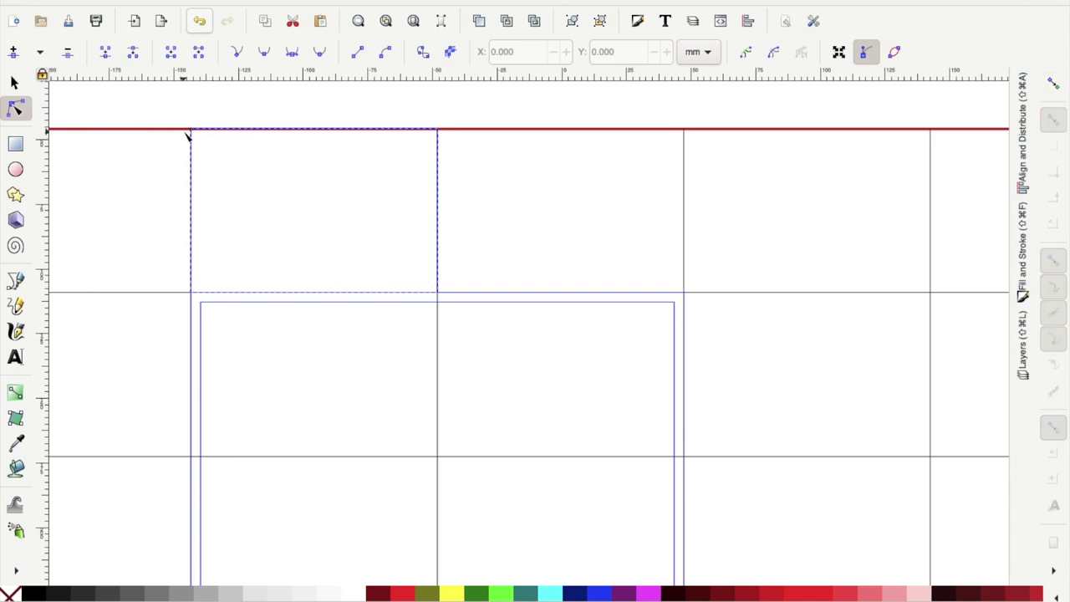
pyautogui.moveTo(194, 132); pyautogui.dragTo(206, 144)
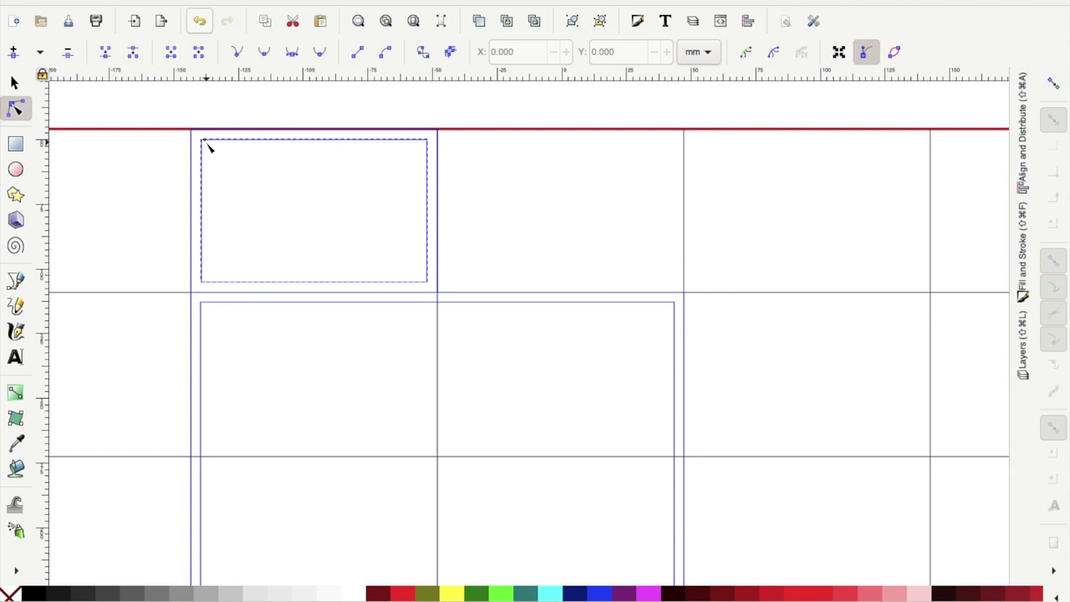
pyautogui.click(13, 82)
# Copy the one-cell rectangle with its offset into the third and fourth cells of the top row, snapped to line intersections.
pyautogui.scroll(-2, 375, 194)
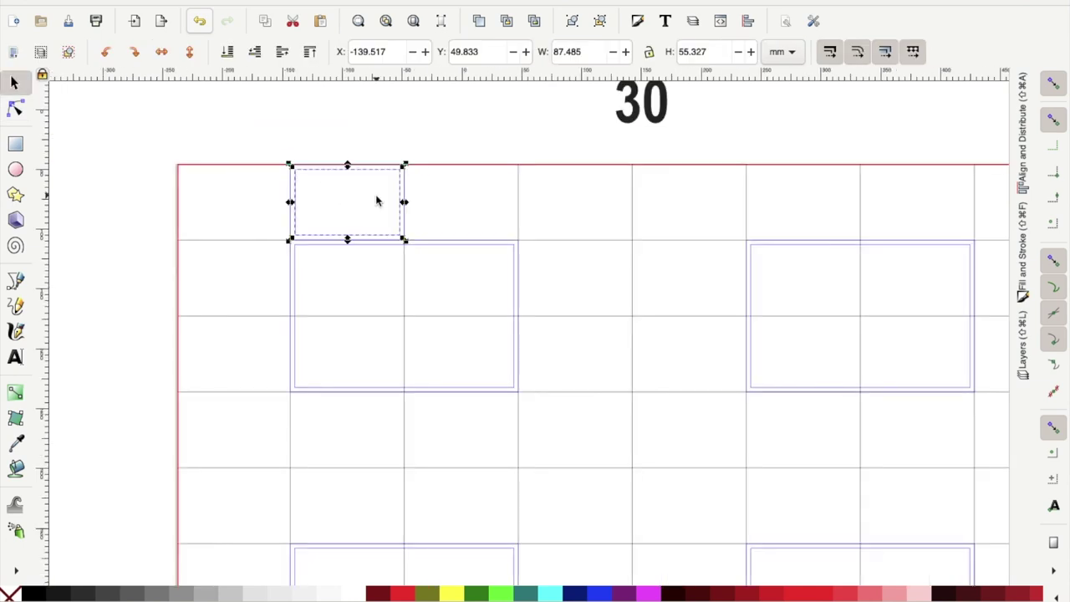
pyautogui.click(413, 153)
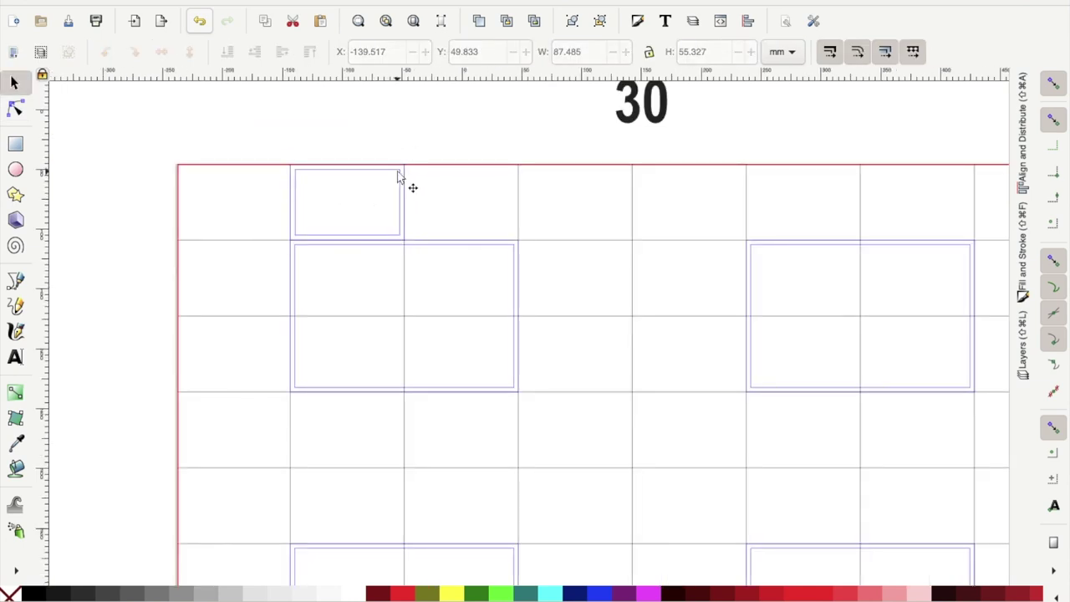
pyautogui.scroll(2, 397, 172)
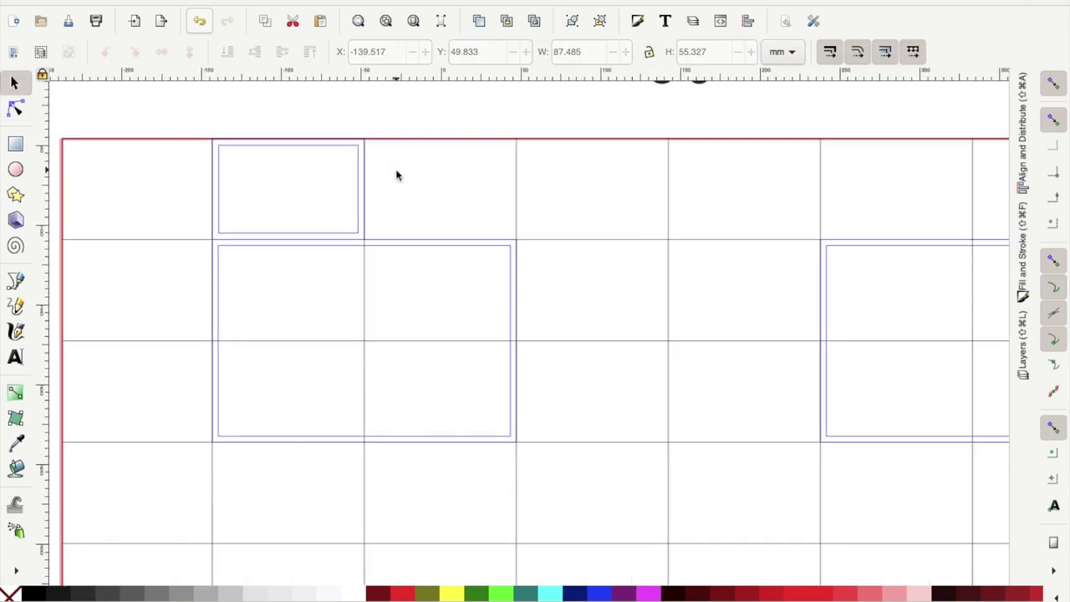
pyautogui.click(349, 153)
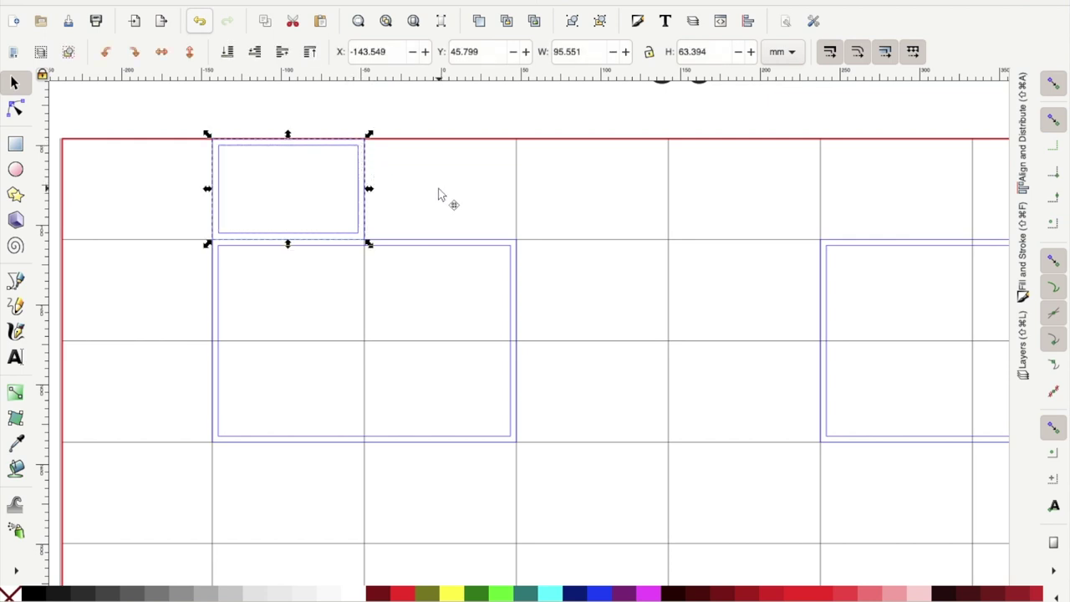
pyautogui.hotkey('ctrl', 'v')
pyautogui.moveTo(496, 148); pyautogui.dragTo(493, 148)
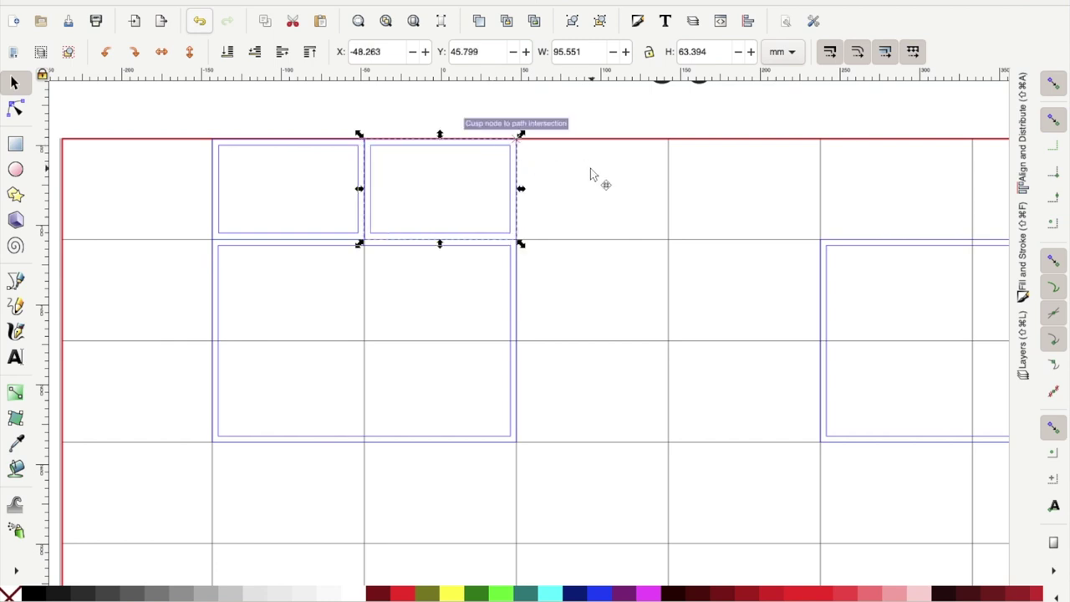
pyautogui.hotkey('ctrl', 'v')
pyautogui.moveTo(644, 147); pyautogui.dragTo(644, 147)
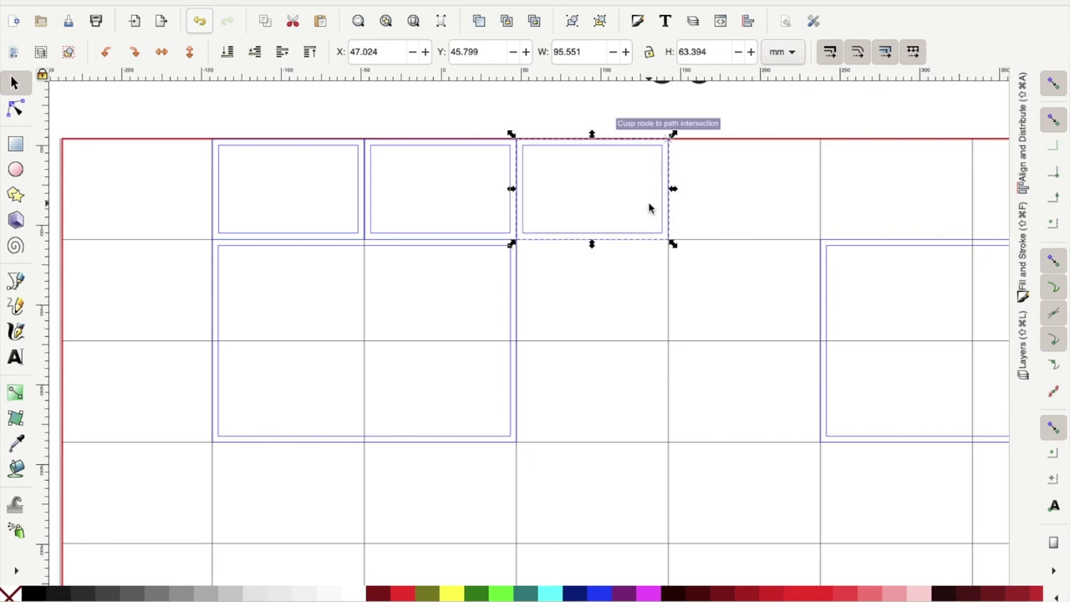
# Place another copy of the one-cell rectangle and offset in the fifth cell of the top row.
pyautogui.press('-')
pyautogui.hscroll(3, 650, 208)
pyautogui.hotkey('ctrl', 'v')
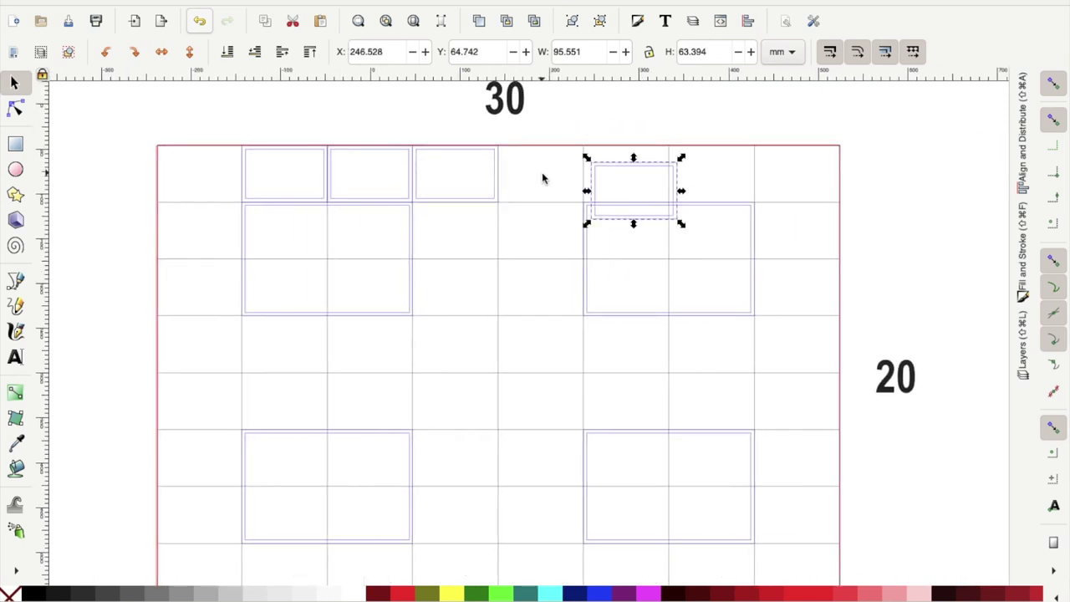
pyautogui.moveTo(635, 170); pyautogui.dragTo(547, 144)
pyautogui.click(594, 111)
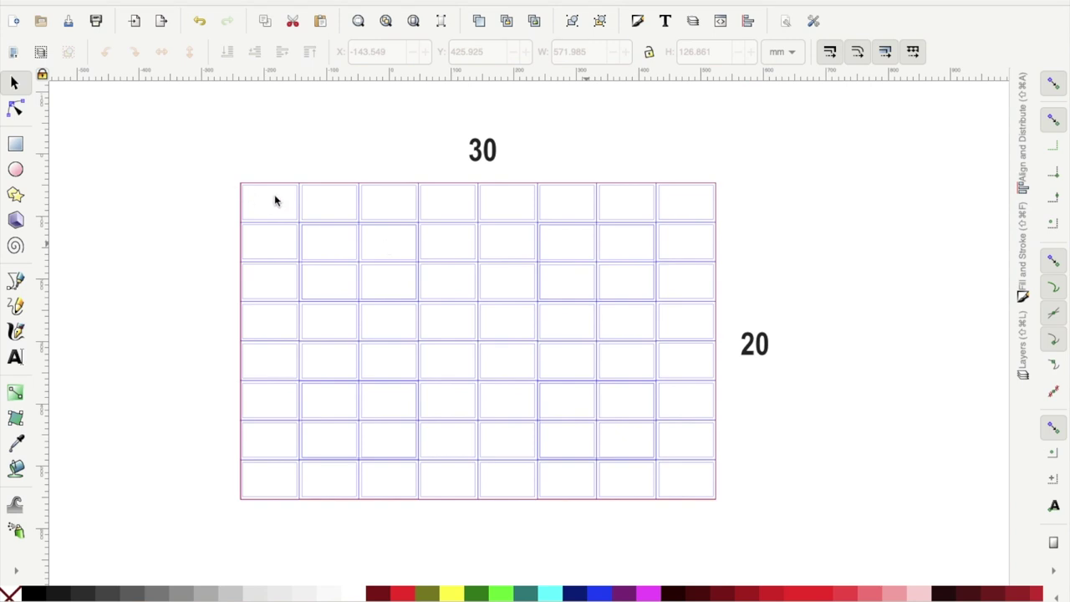
# Delete three outer blue cell outlines in the first two columns, one in each of the top three rows, keeping the inner offsets.
pyautogui.moveTo(204, 148); pyautogui.dragTo(733, 534)
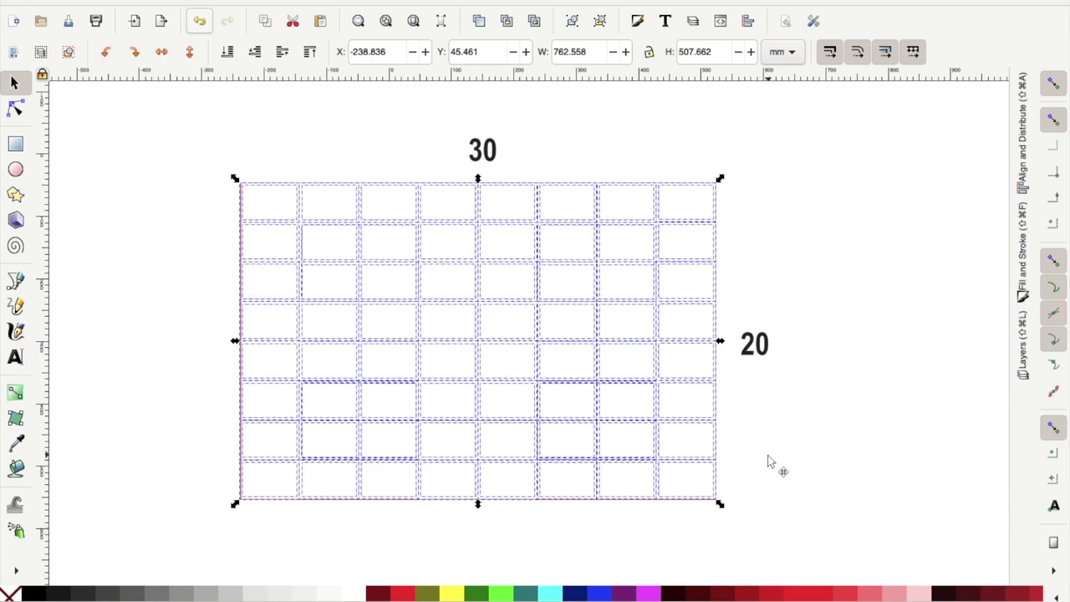
pyautogui.click(175, 272)
pyautogui.keyDown('ctrl'); pyautogui.scroll(2, 215, 239); pyautogui.keyUp('ctrl')
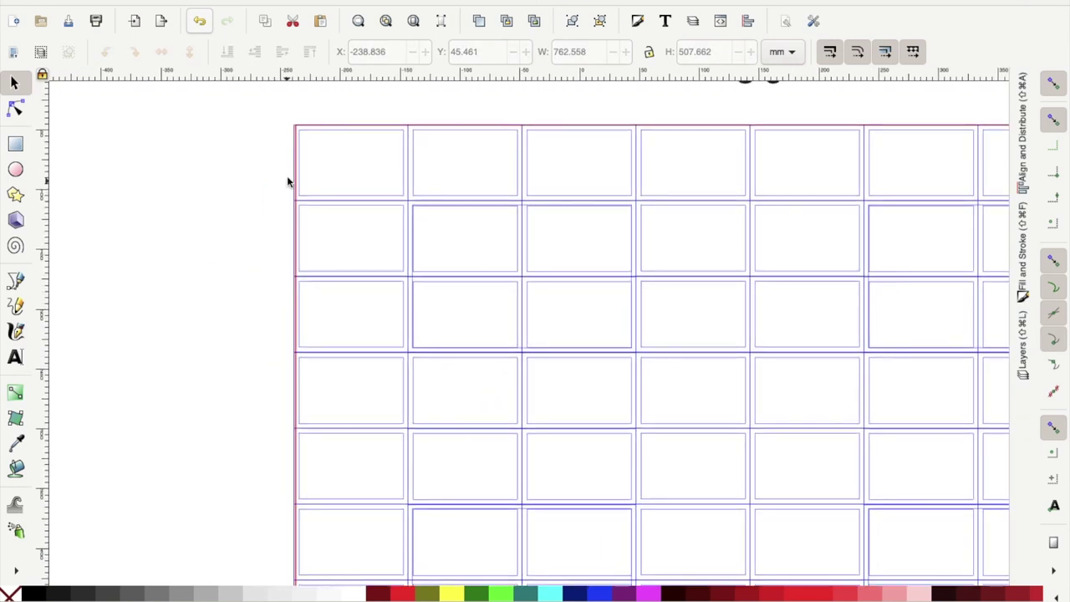
pyautogui.keyDown('ctrl'); pyautogui.scroll(3, 288, 177); pyautogui.keyUp('ctrl')
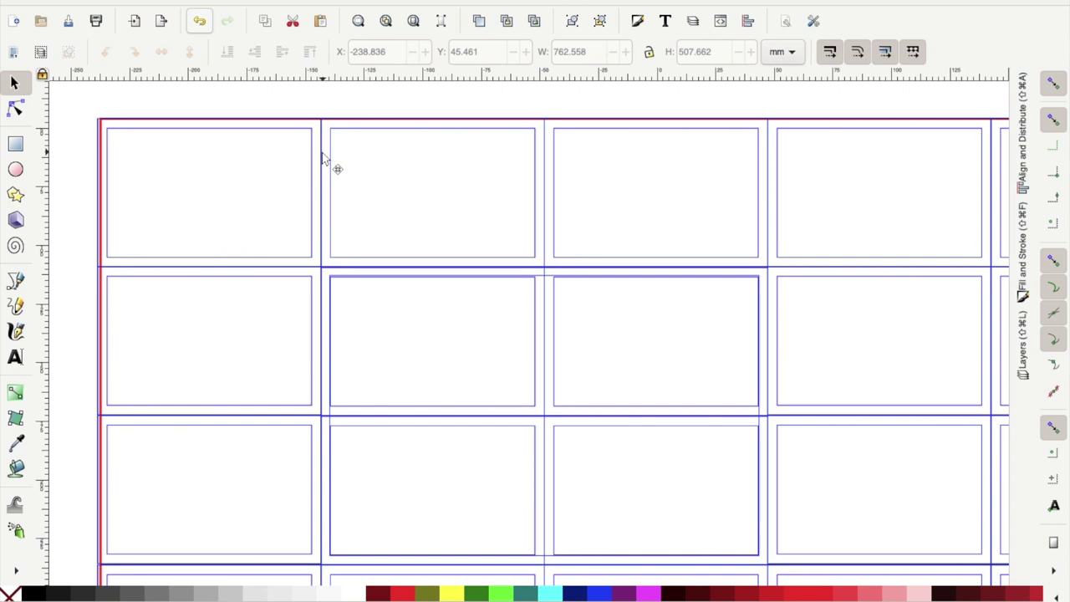
pyautogui.click(323, 159)
pyautogui.keyDown('shift'); pyautogui.click(323, 305); pyautogui.keyUp('shift')
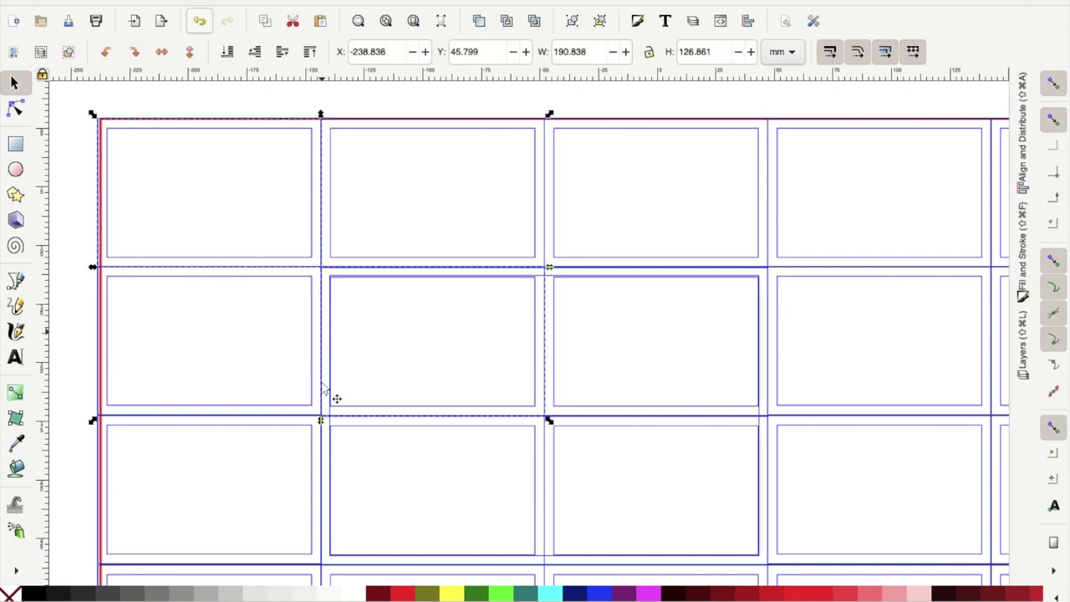
pyautogui.keyDown('shift'); pyautogui.click(322, 457); pyautogui.keyUp('shift')
pyautogui.press('Escape')
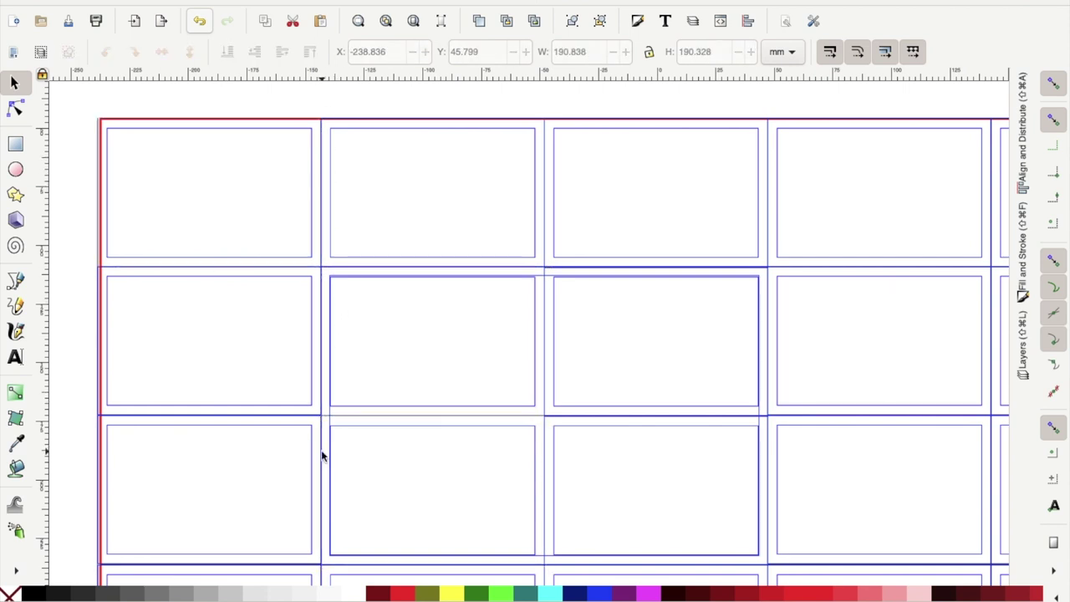
# Delete the outer outlines of the second cell in row one and the first cells in rows two and three.
pyautogui.click(324, 209)
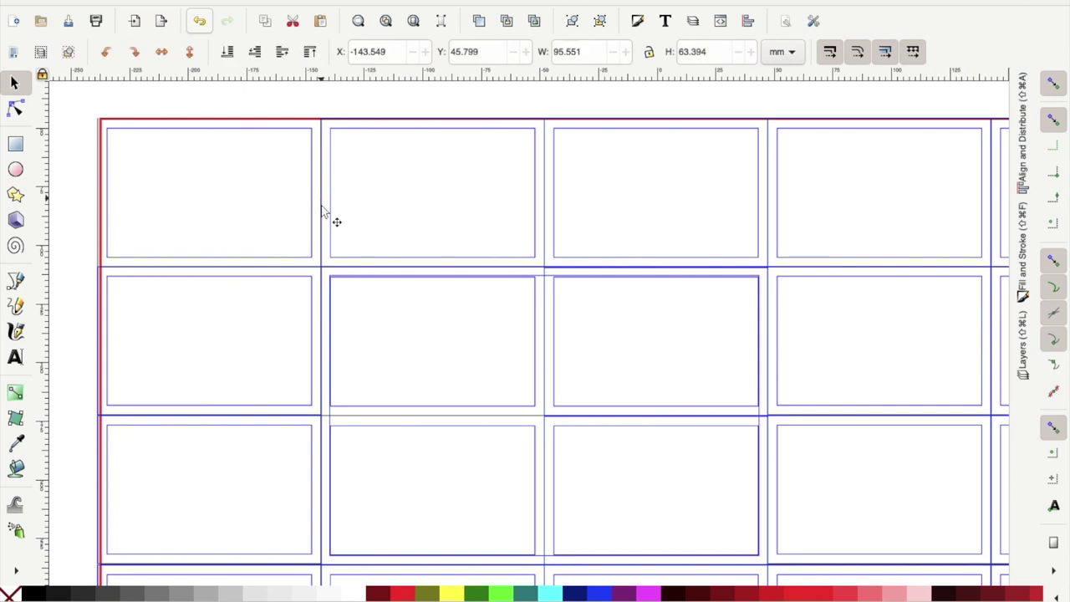
pyautogui.keyDown('shift'); pyautogui.click(328, 330); pyautogui.keyUp('shift')
pyautogui.keyDown('shift'); pyautogui.click(326, 459); pyautogui.keyUp('shift')
pyautogui.press('Escape')
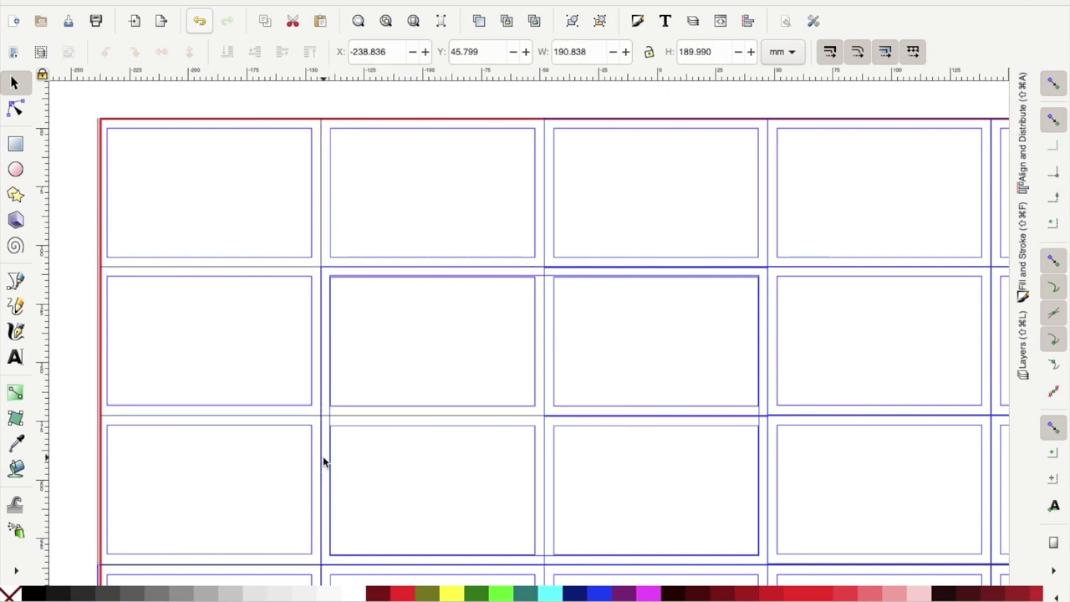
# Delete the outer outlines of the upper-left two-by-two-cell rectangle and of the third cell in row two.
pyautogui.hscroll(4, 583, 174)
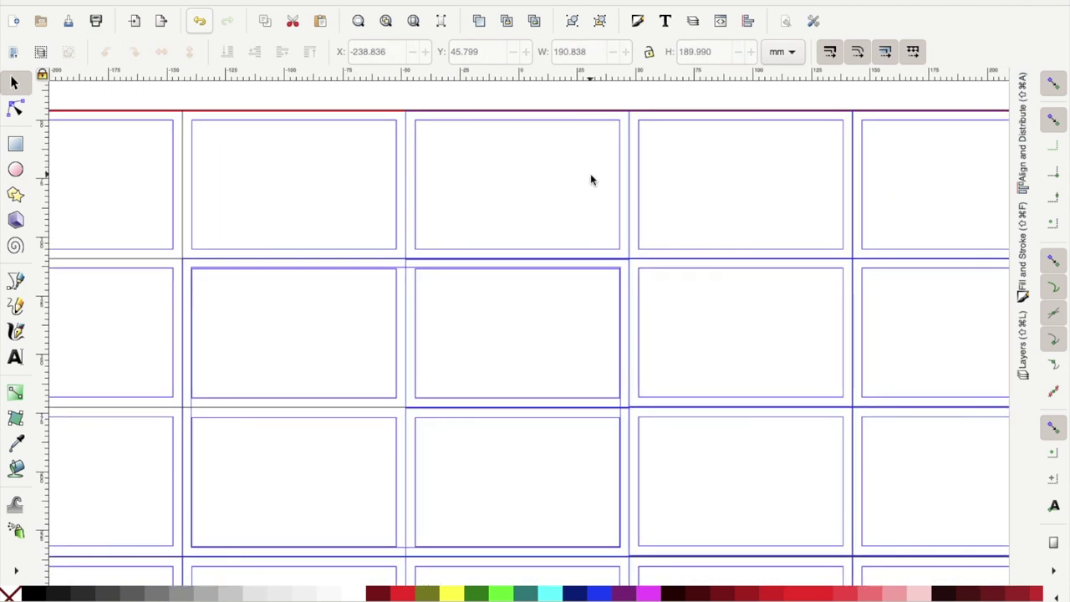
pyautogui.click(620, 272)
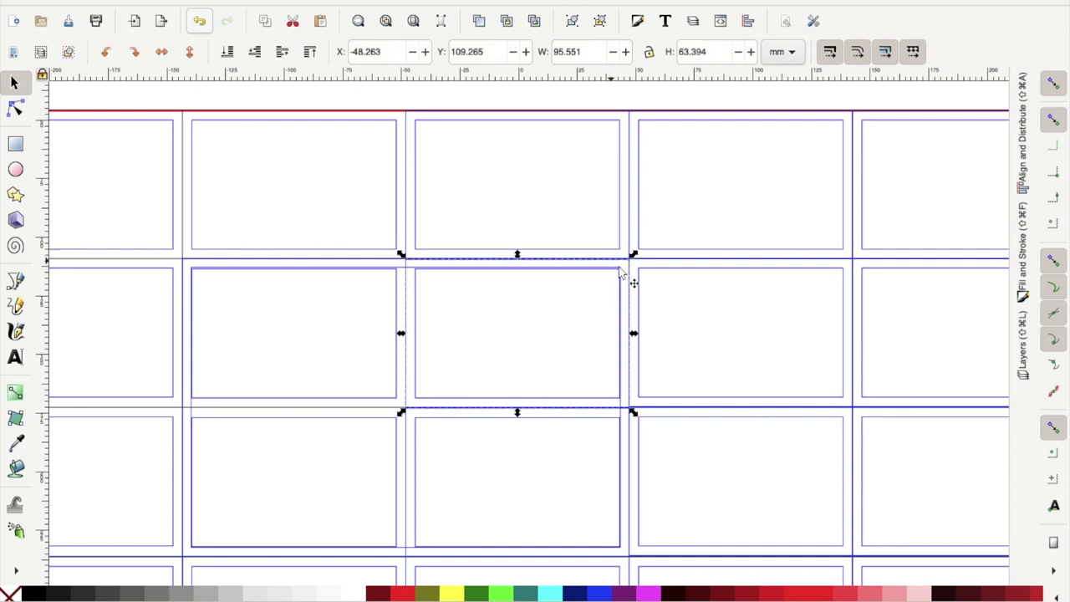
pyautogui.keyDown('shift'); pyautogui.click(390, 269); pyautogui.keyUp('shift')
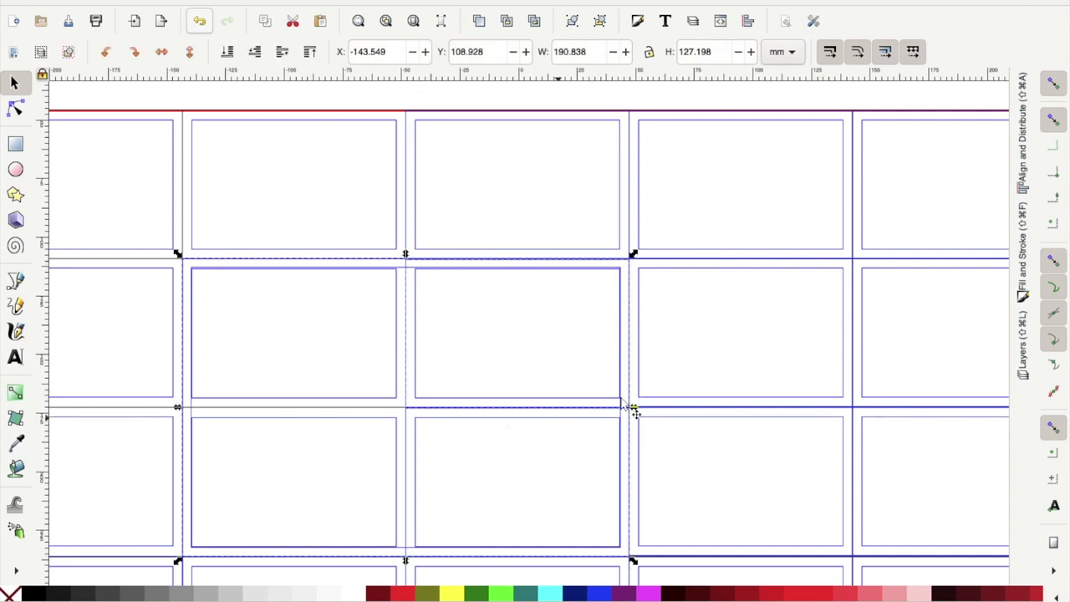
pyautogui.click(651, 390)
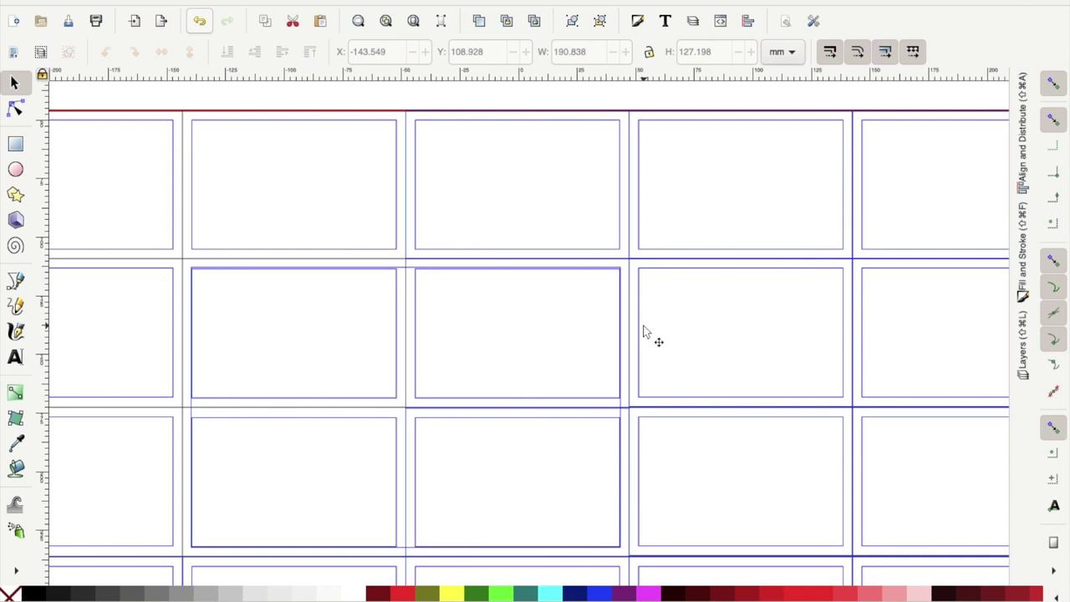
# Delete the outer outlines of the fourth to seventh cells in the top row, keeping their inner offsets.
pyautogui.hscroll(3, 644, 331)
pyautogui.scroll(-1, 644, 330)
pyautogui.scroll(2, 566, 113)
pyautogui.hscroll(1, 566, 112)
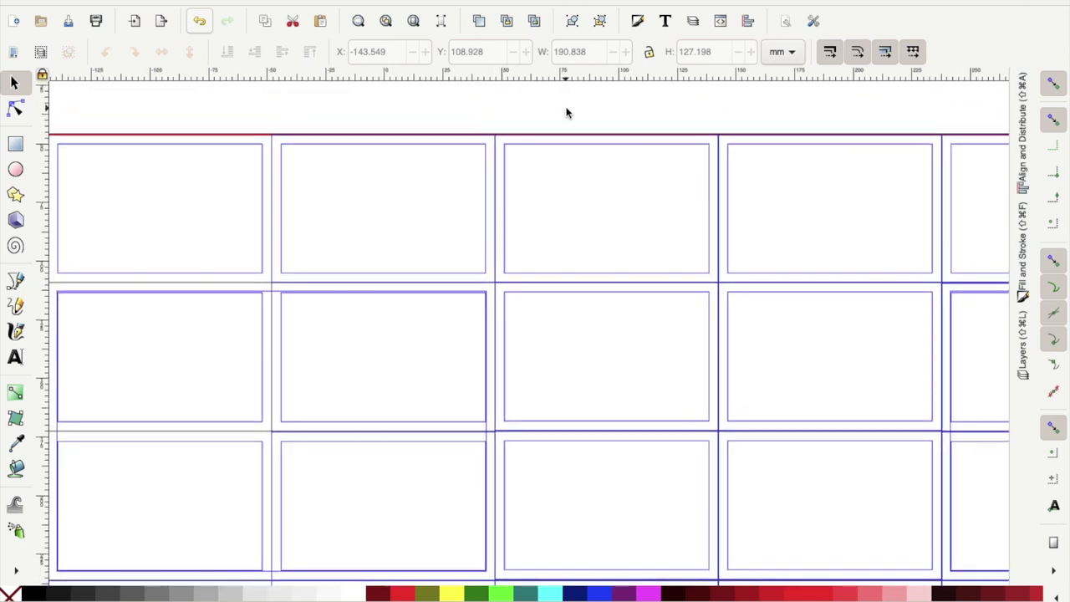
pyautogui.click(549, 140)
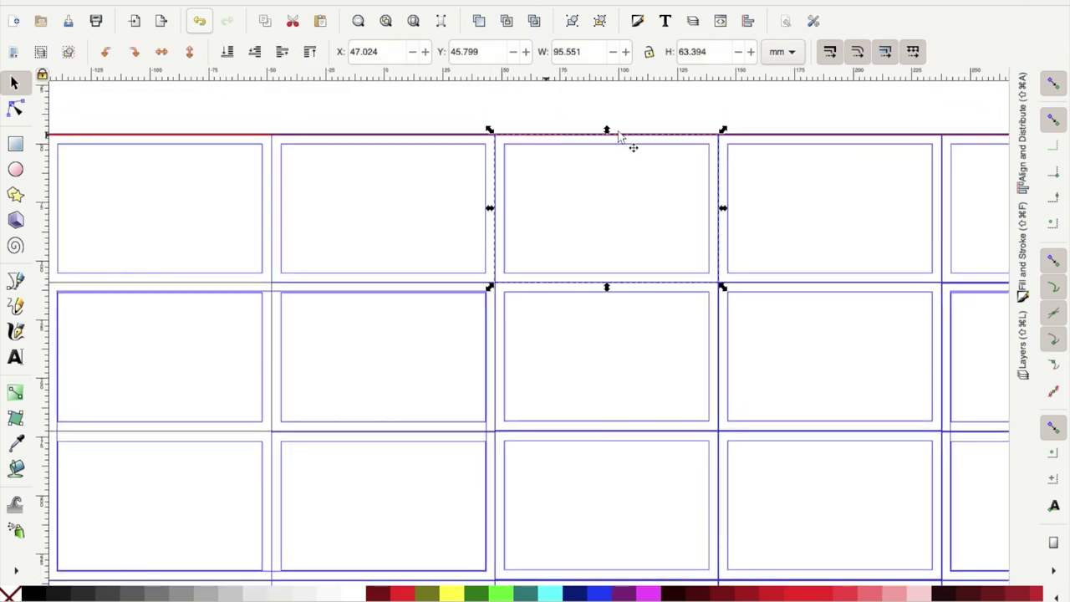
pyautogui.keyDown('shift'); pyautogui.click(796, 139); pyautogui.keyUp('shift')
pyautogui.hscroll(-1, 796, 140)
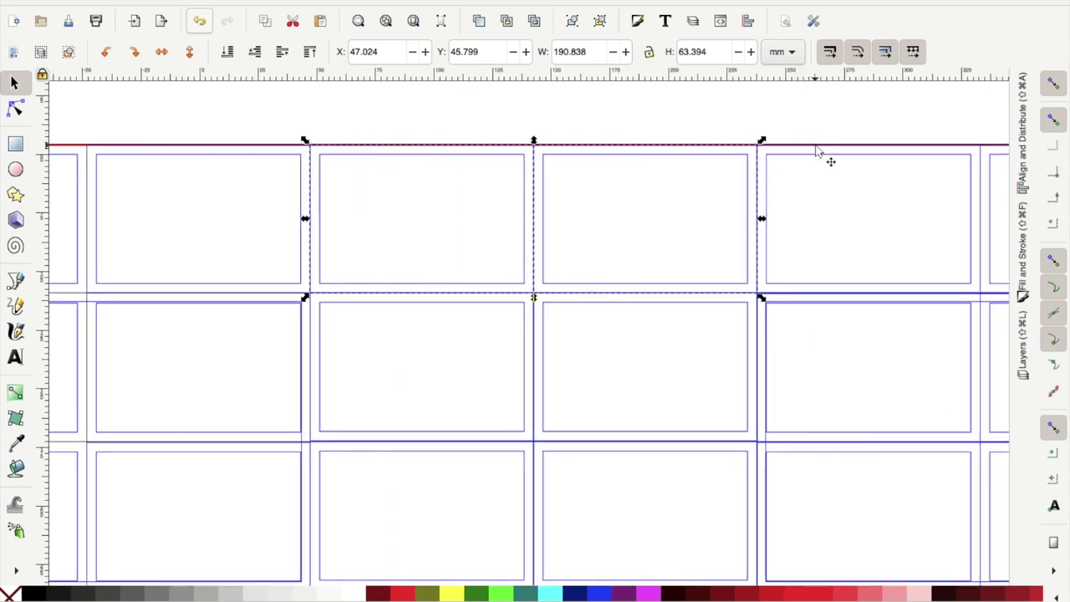
pyautogui.keyDown('shift'); pyautogui.click(811, 146); pyautogui.keyUp('shift')
pyautogui.hscroll(3, 812, 151)
pyautogui.scroll(1, 812, 151)
pyautogui.keyDown('shift'); pyautogui.click(898, 169); pyautogui.keyUp('shift')
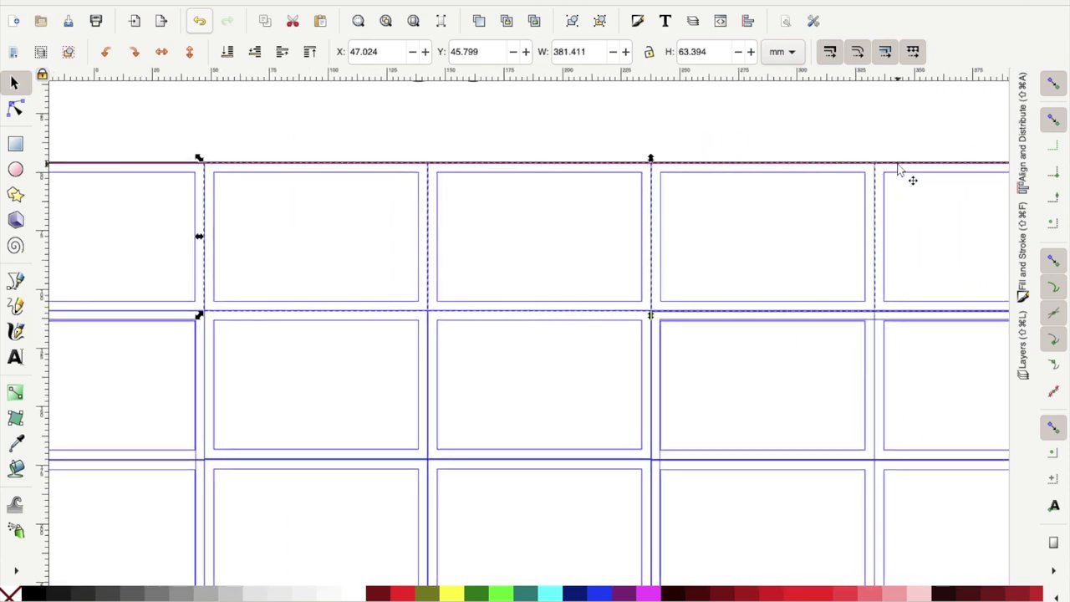
pyautogui.press('Escape')
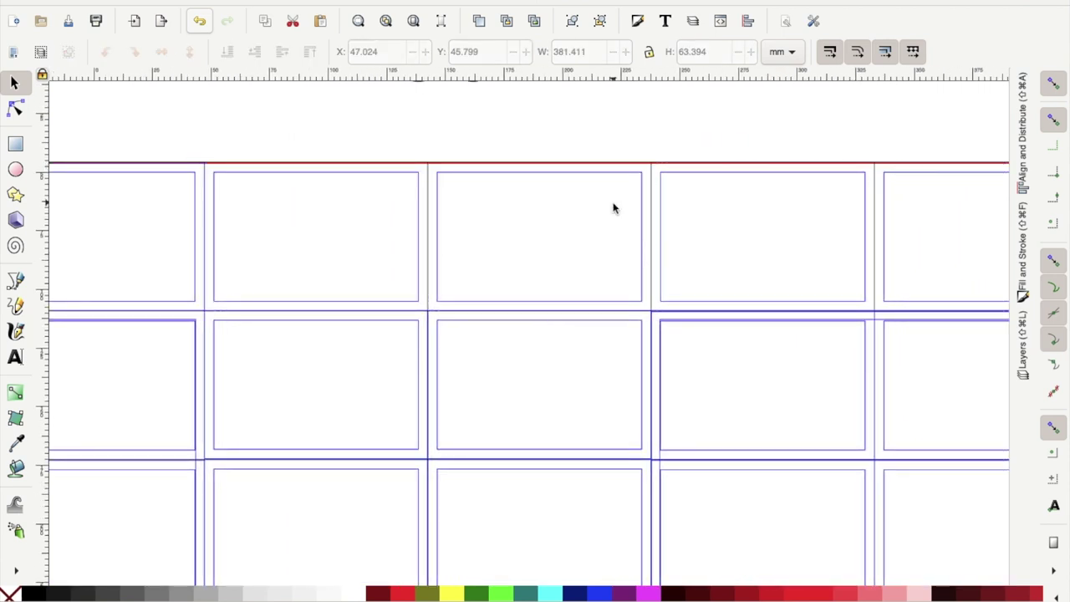
# Try to delete the outer outlines of the fourth to seventh cells in row two, and undo the deletion.
pyautogui.scroll(-2, 613, 208)
pyautogui.click(414, 256)
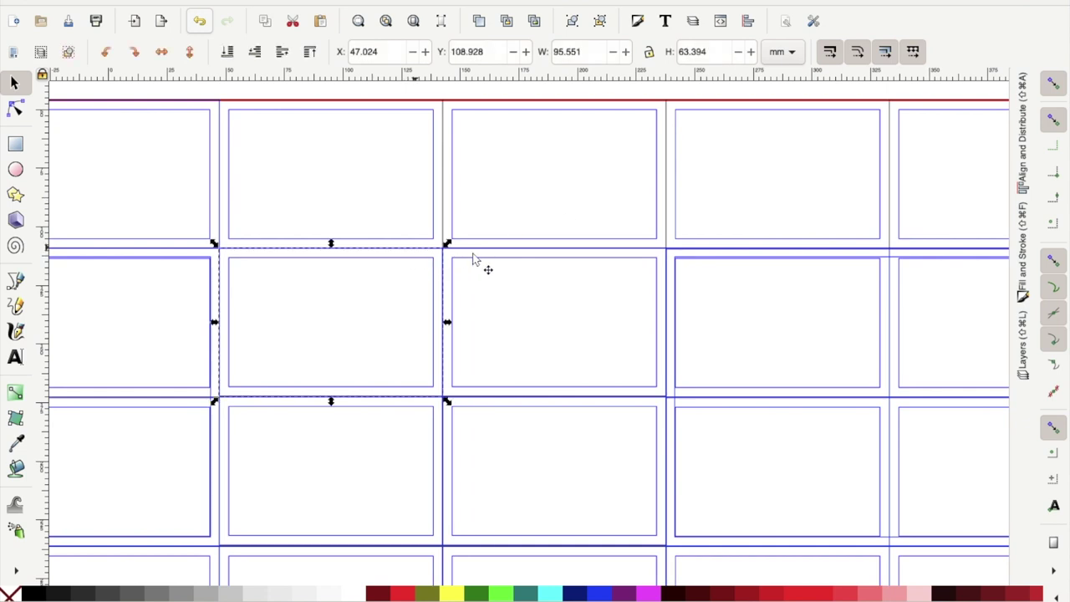
pyautogui.keyDown('shift'); pyautogui.click(493, 258); pyautogui.keyUp('shift')
pyautogui.keyDown('shift'); pyautogui.click(748, 258); pyautogui.keyUp('shift')
pyautogui.keyDown('shift'); pyautogui.click(926, 253); pyautogui.keyUp('shift')
pyautogui.press('Delete')
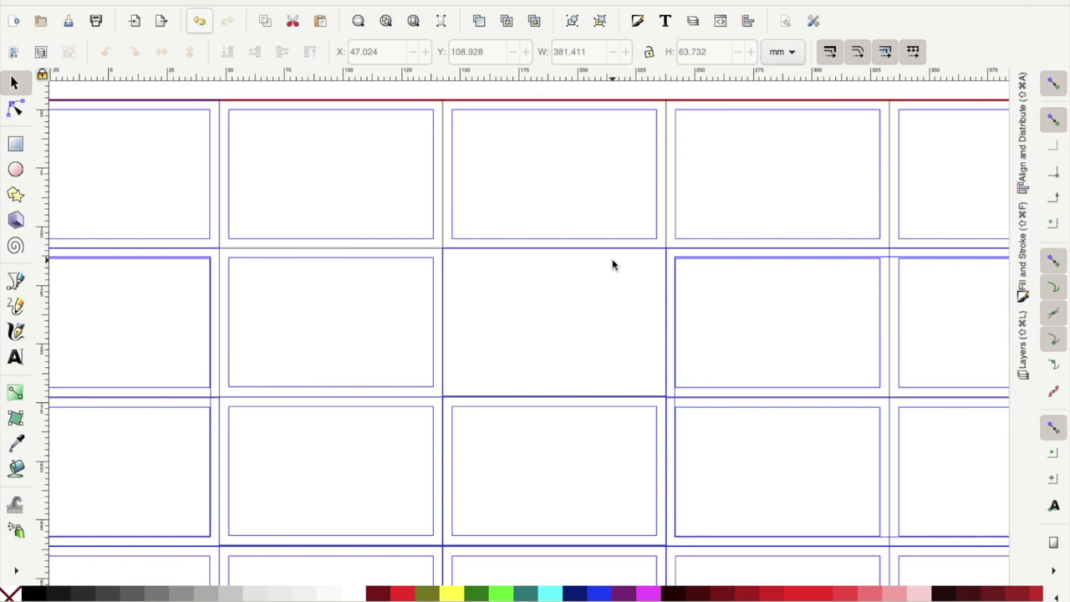
pyautogui.press('super+z')
# Delete the outer outlines of the fifth and sixth cells in row two and of the two-by-two-cell rectangle starting at the sixth cell.
pyautogui.click(641, 259)
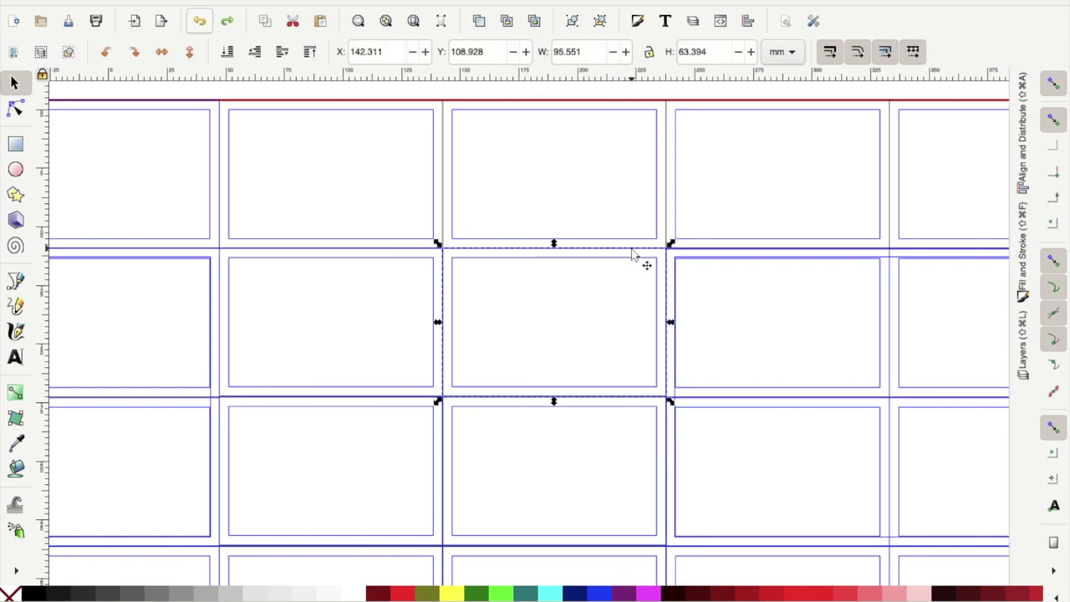
pyautogui.press('Delete')
pyautogui.click(681, 254)
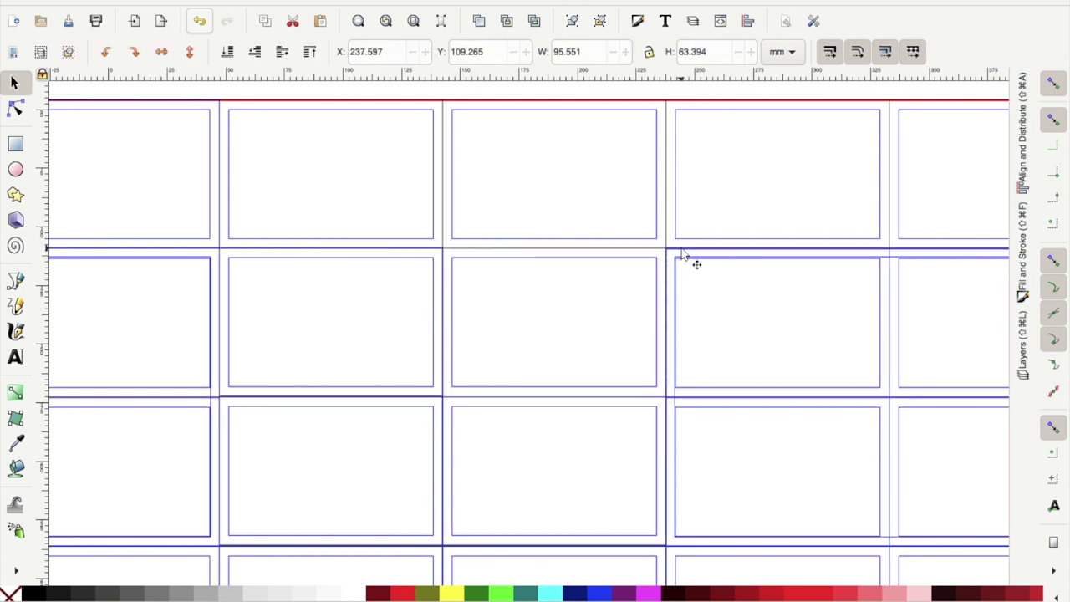
pyautogui.click(692, 249)
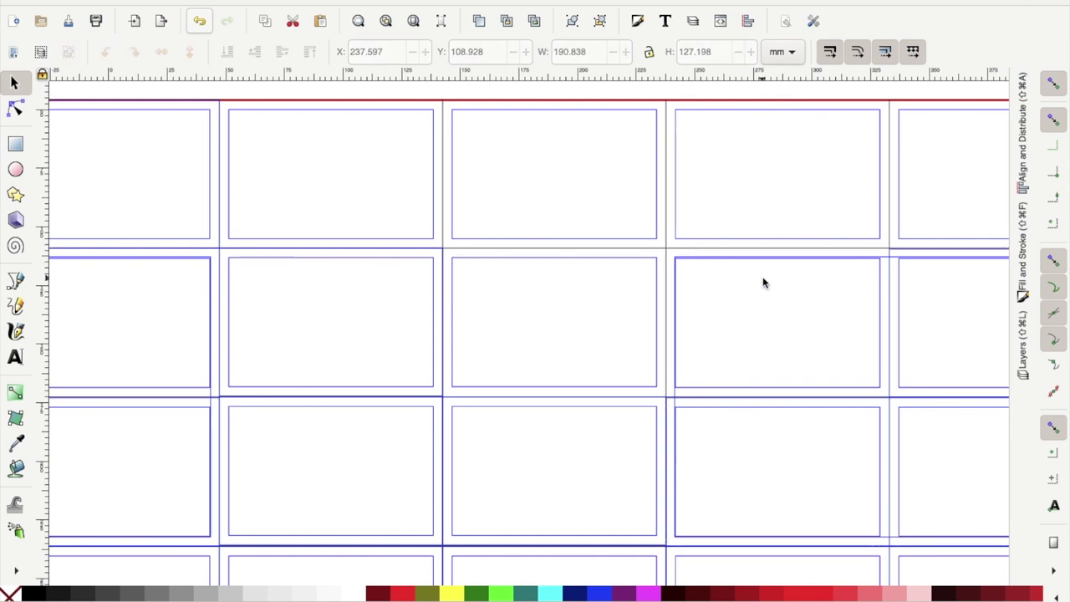
# Delete the outer outline and the one-cell inner offset of the seventh cell in row two.
pyautogui.hscroll(3, 769, 276)
pyautogui.click(808, 258)
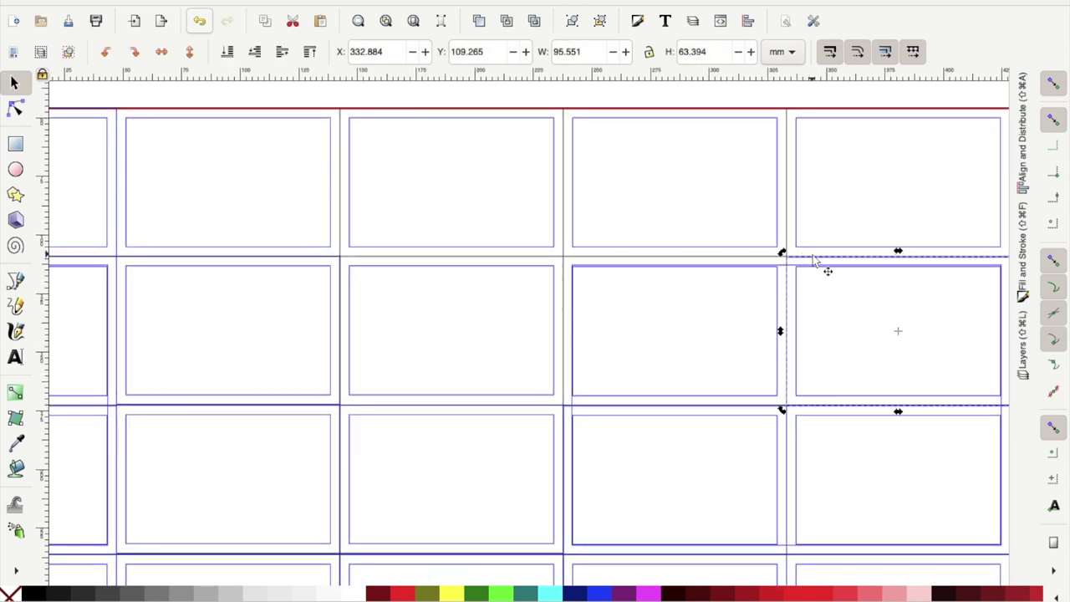
pyautogui.press('Escape')
pyautogui.scroll(-2, 821, 323)
pyautogui.hscroll(1, 821, 324)
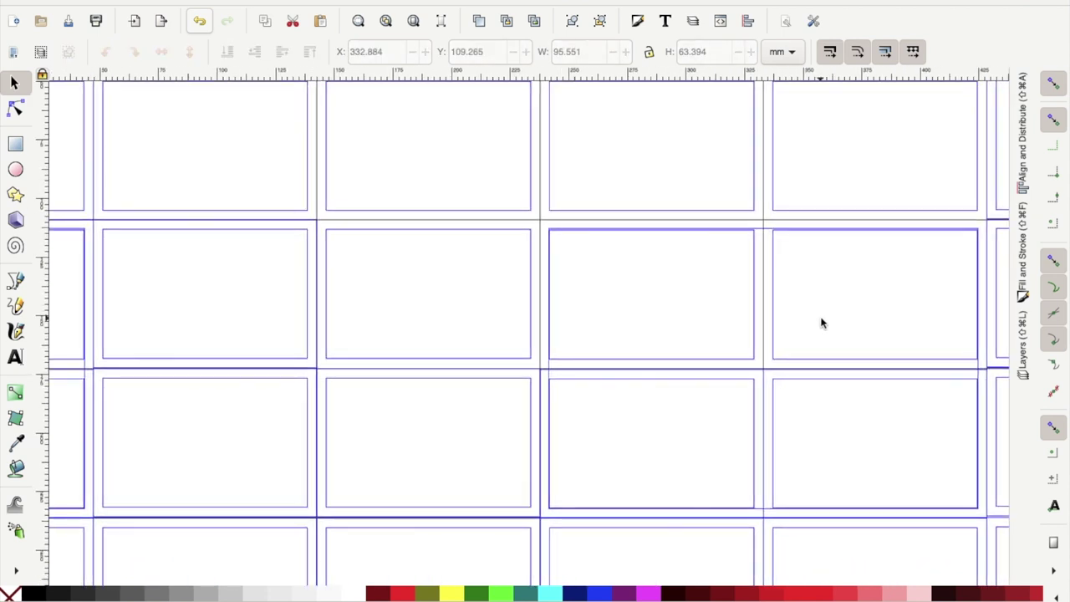
pyautogui.click(776, 262)
pyautogui.press('Delete')
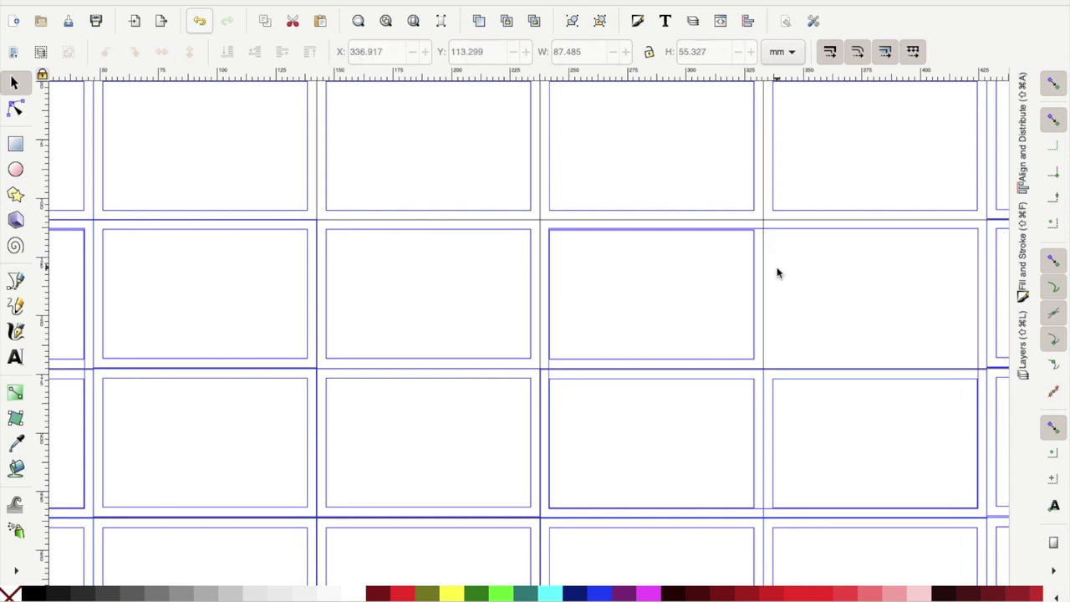
pyautogui.hotkey('ctrl', 'z')
# Delete the outer outlines of the last two cells in the bottom row.
pyautogui.scroll(-2, 753, 290)
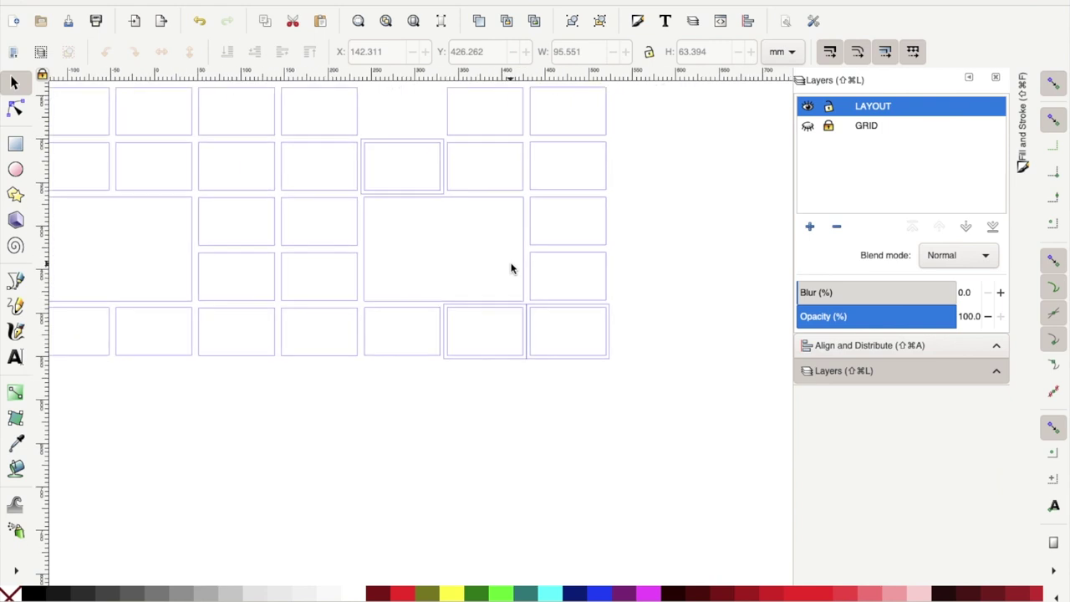
pyautogui.scroll(3, 456, 355)
pyautogui.click(499, 380)
pyautogui.keyDown('shift'); pyautogui.click(517, 379); pyautogui.keyUp('shift')
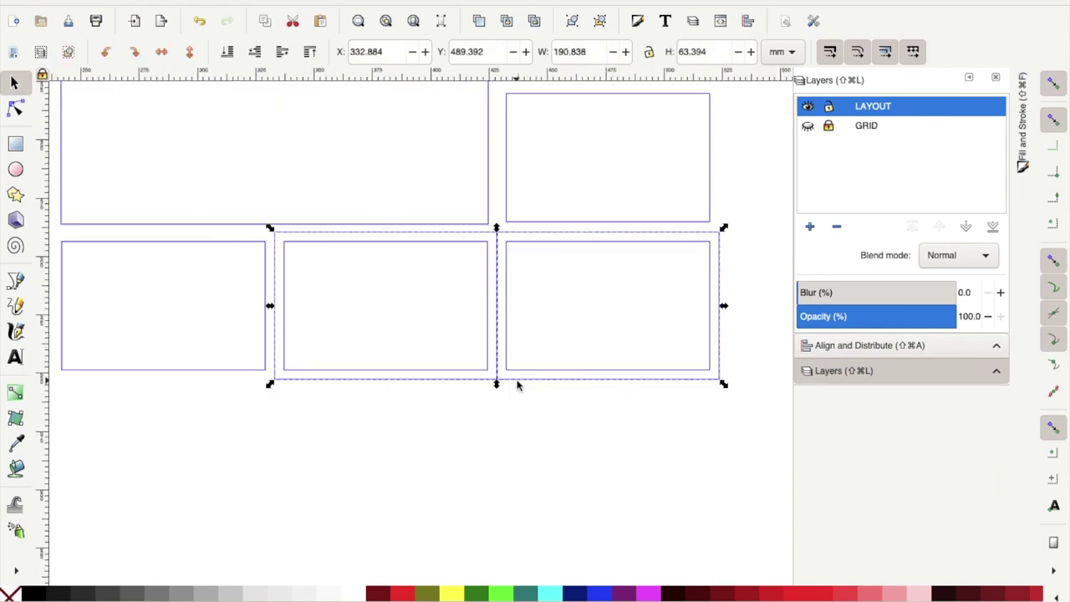
pyautogui.press('Escape')
pyautogui.scroll(-3, 517, 385)
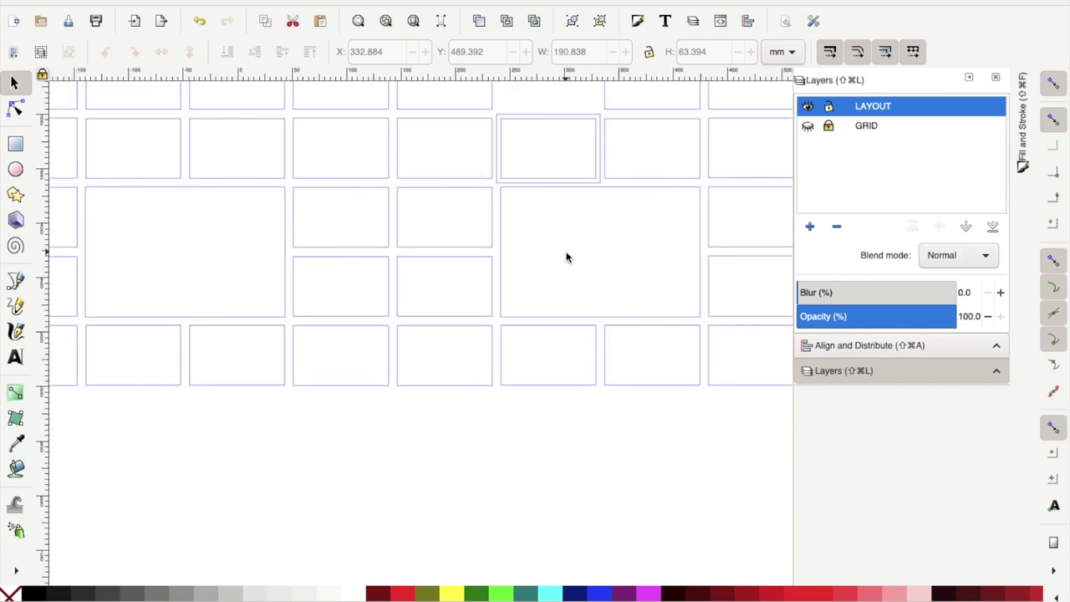
# Delete the outer outline of the sixth cell in row five, keeping its inner offset.
pyautogui.scroll(4, 543, 292)
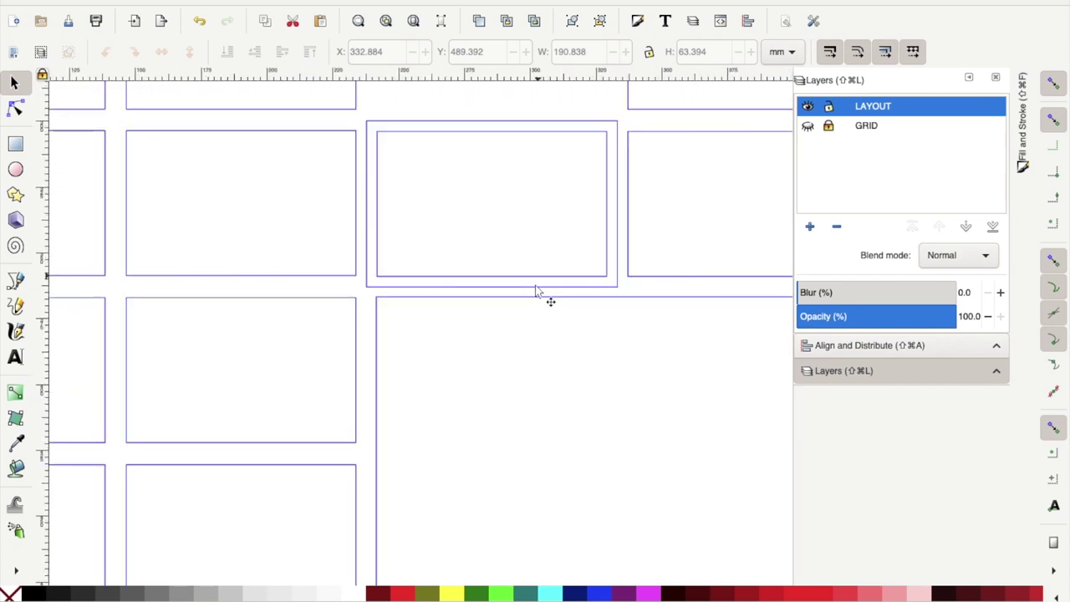
pyautogui.click(535, 294)
pyautogui.scroll(-4, 533, 287)
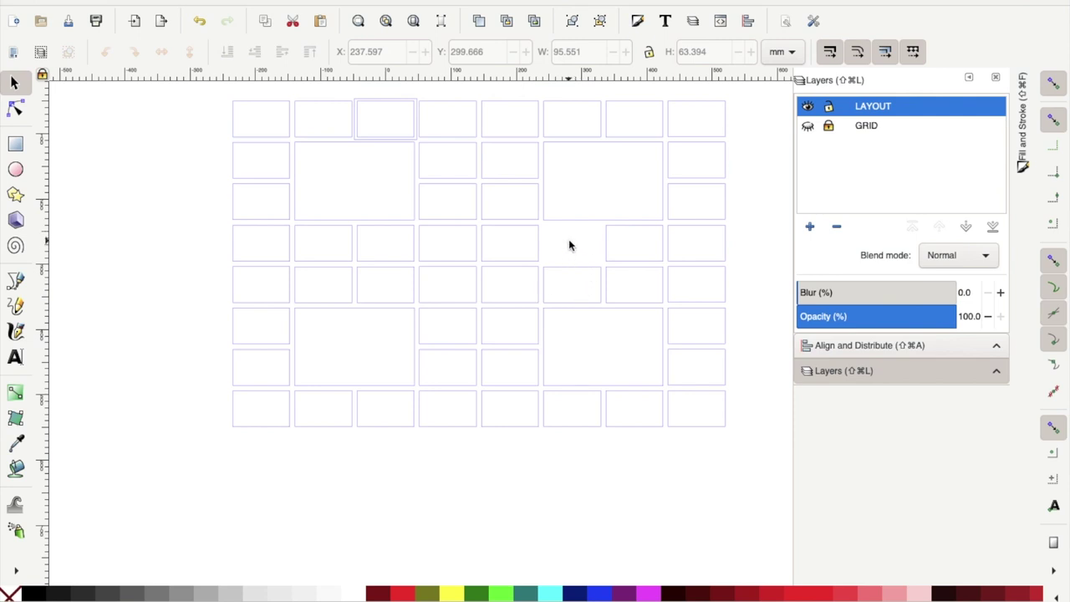
pyautogui.click(407, 102)
pyautogui.press('Escape')
pyautogui.hotkey('ctrl', 'z')
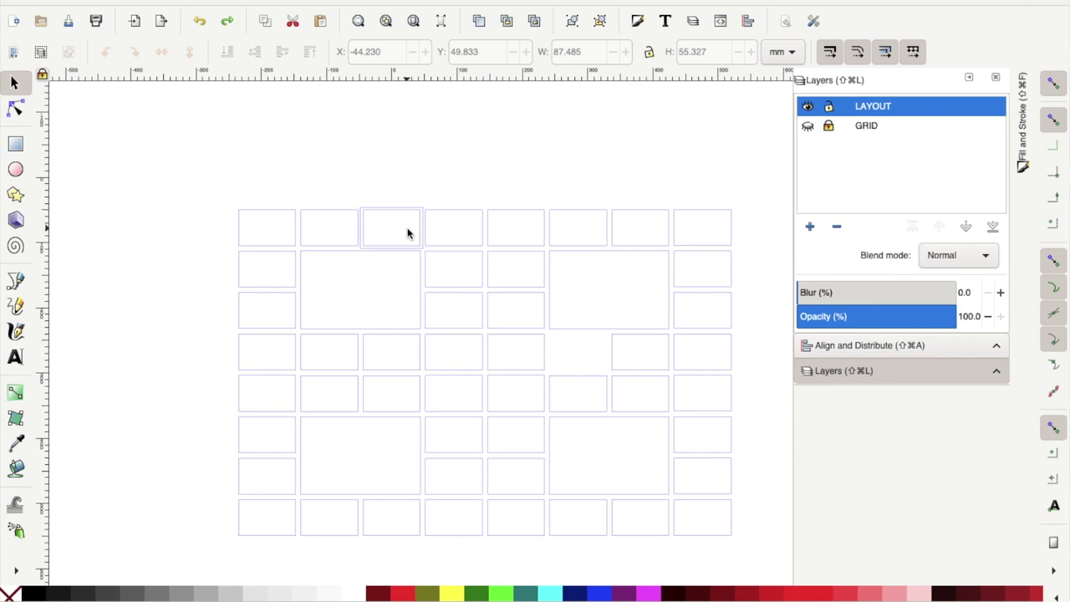
# Delete the outer outline of the third cell in the top row.
pyautogui.scroll(3, 407, 233)
pyautogui.click(446, 179)
pyautogui.press('Escape')
# Duplicate the seventh rectangle in row four and place the copy roughly in the empty sixth cell.
pyautogui.scroll(-3, 526, 275)
pyautogui.scroll(-2, 526, 275)
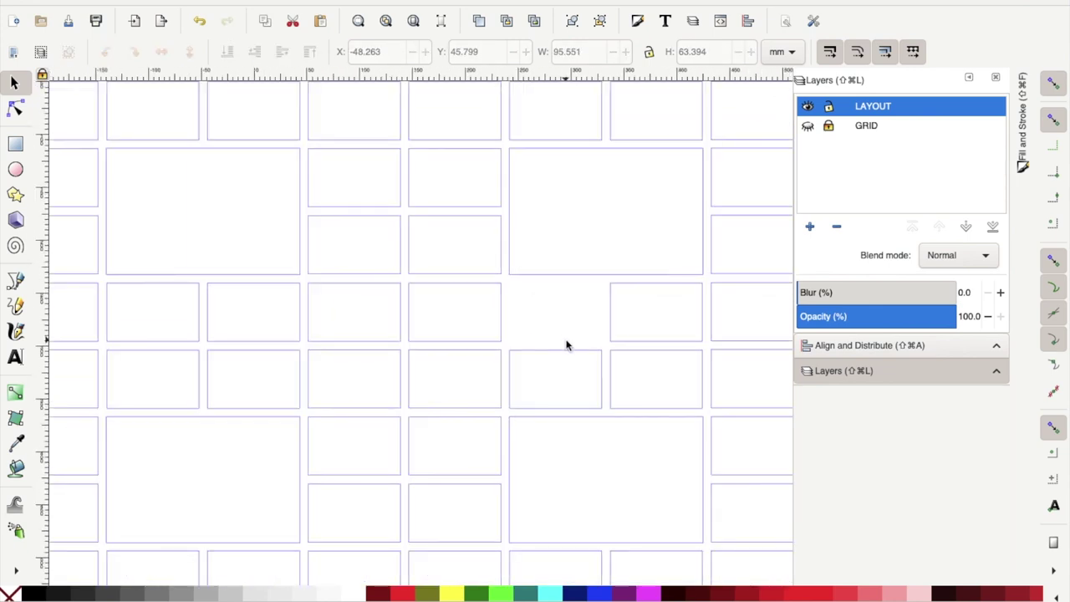
pyautogui.hscroll(2, 566, 344)
pyautogui.scroll(-1, 576, 314)
pyautogui.click(576, 288)
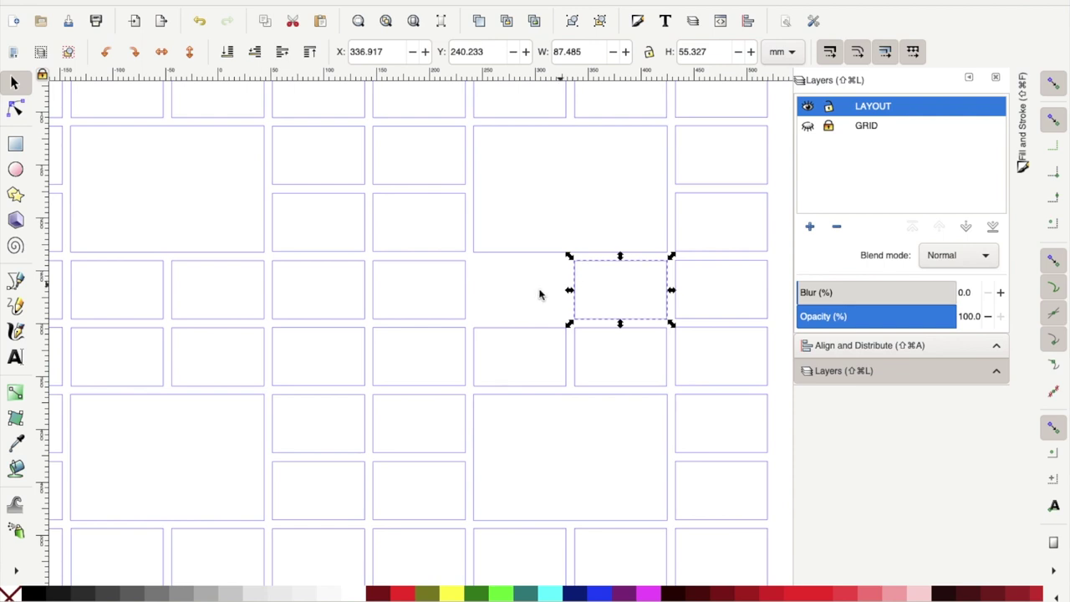
pyautogui.scroll(3, 524, 296)
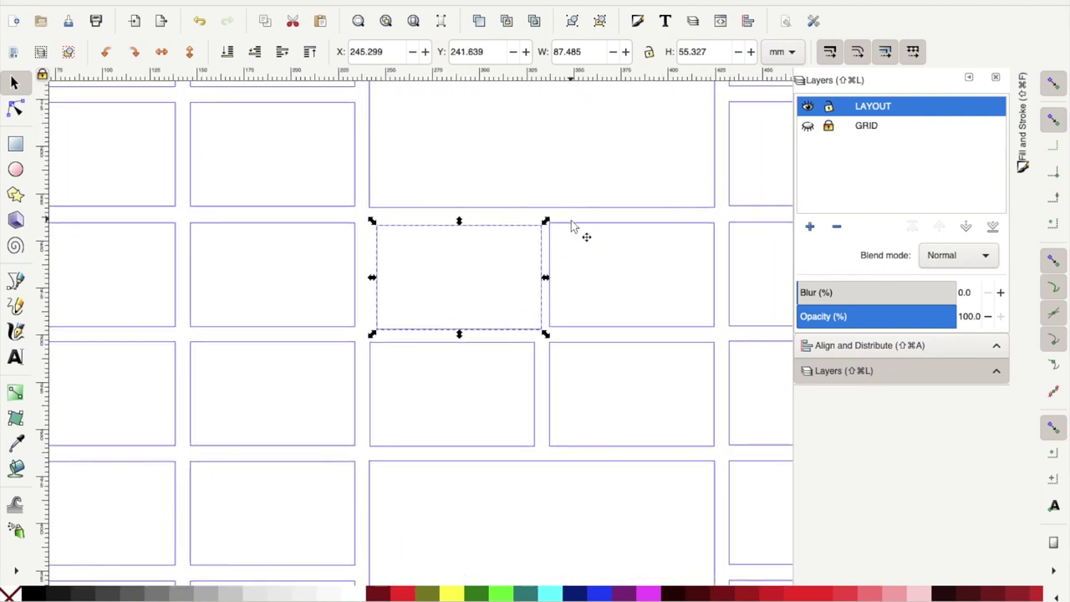
# Align the copied rectangle with its neighbour in the seventh column by centring both on a shared horizontal axis.
pyautogui.keyDown('shift'); pyautogui.click(518, 232); pyautogui.keyUp('shift')
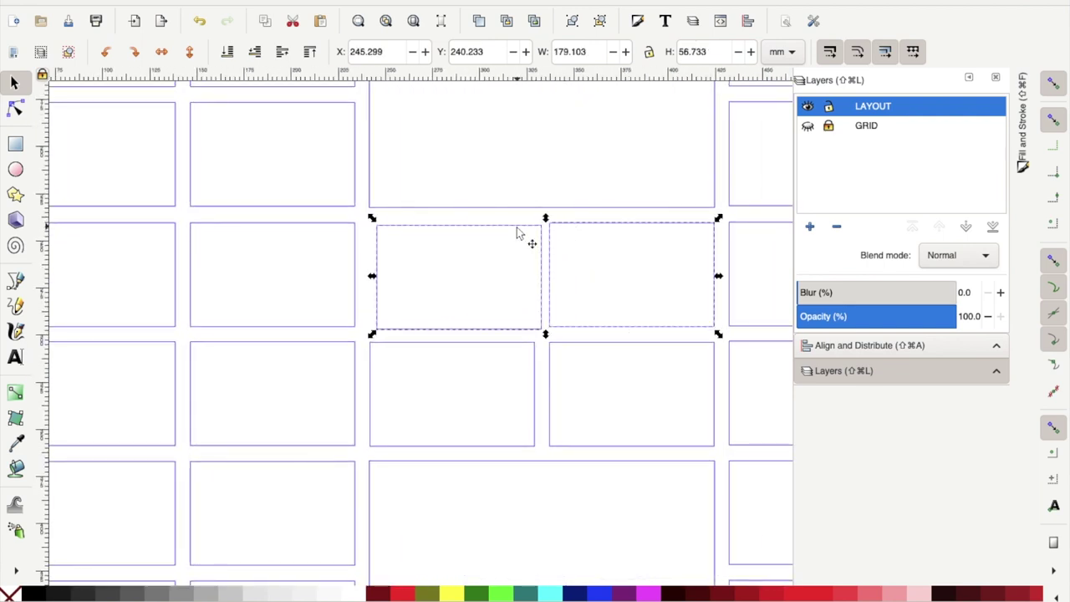
pyautogui.click(872, 345)
pyautogui.click(892, 172)
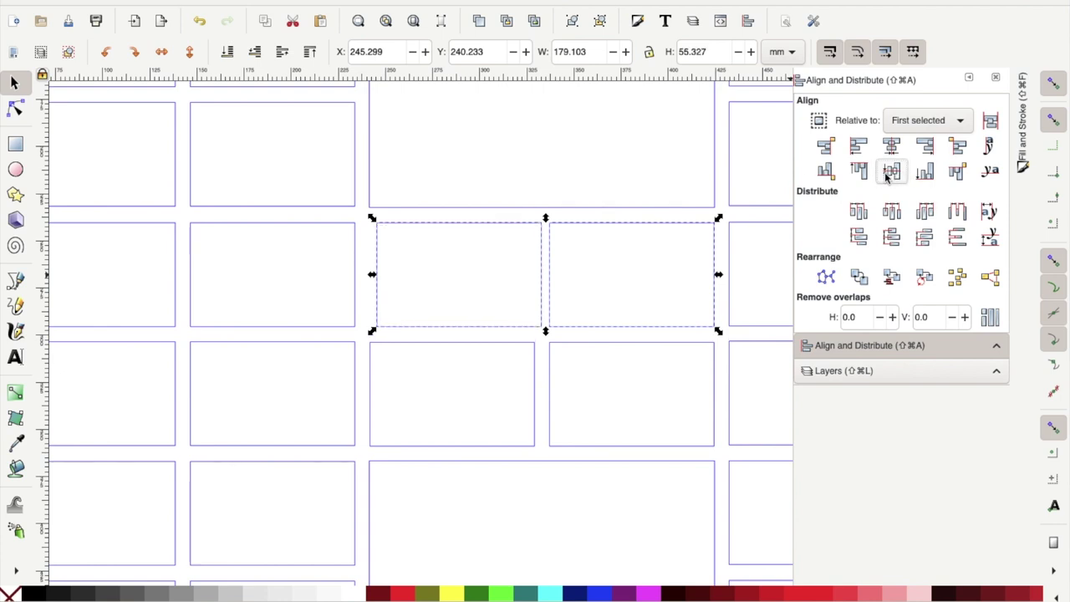
# Align the copied rectangle's left edge with the large rectangle above it and clear the selection.
pyautogui.click(373, 207)
pyautogui.keyDown('shift'); pyautogui.click(378, 225); pyautogui.keyUp('shift')
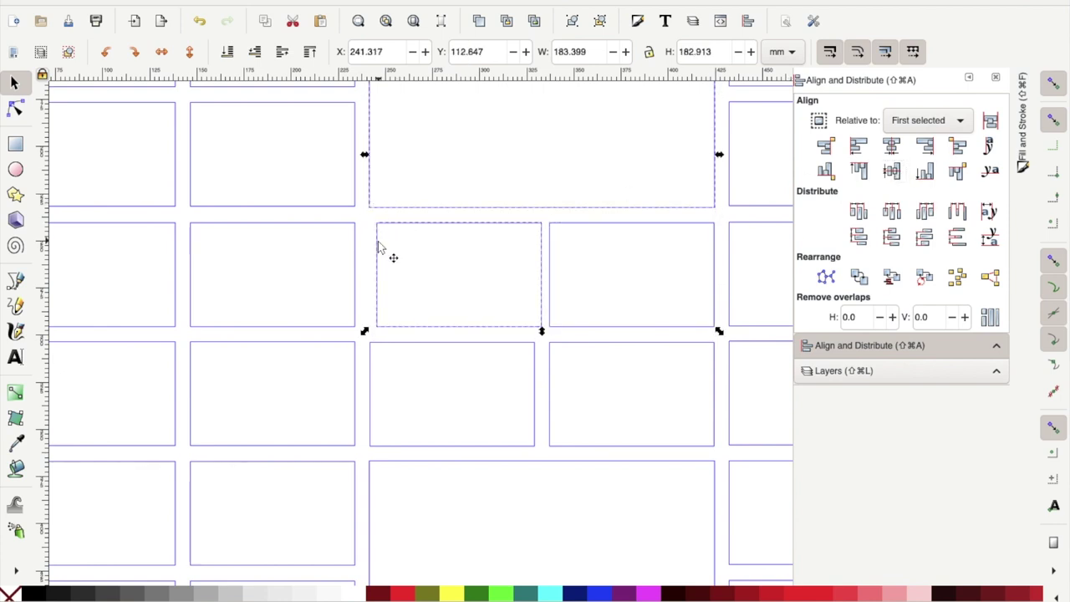
pyautogui.click(575, 448)
pyautogui.scroll(-2, 576, 523)
pyautogui.scroll(-2, 575, 522)
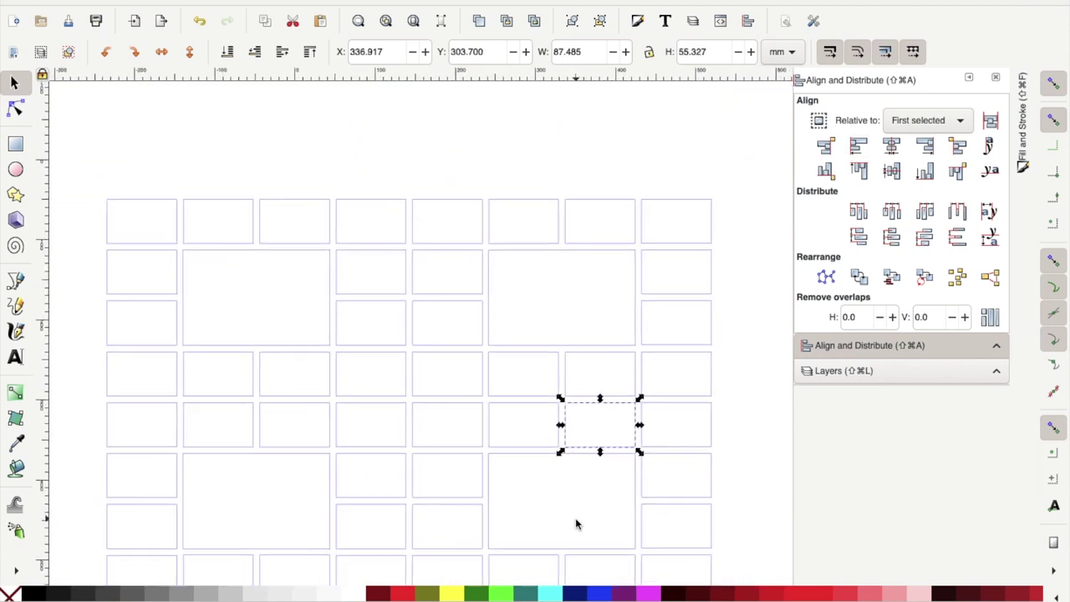
pyautogui.click(787, 335)
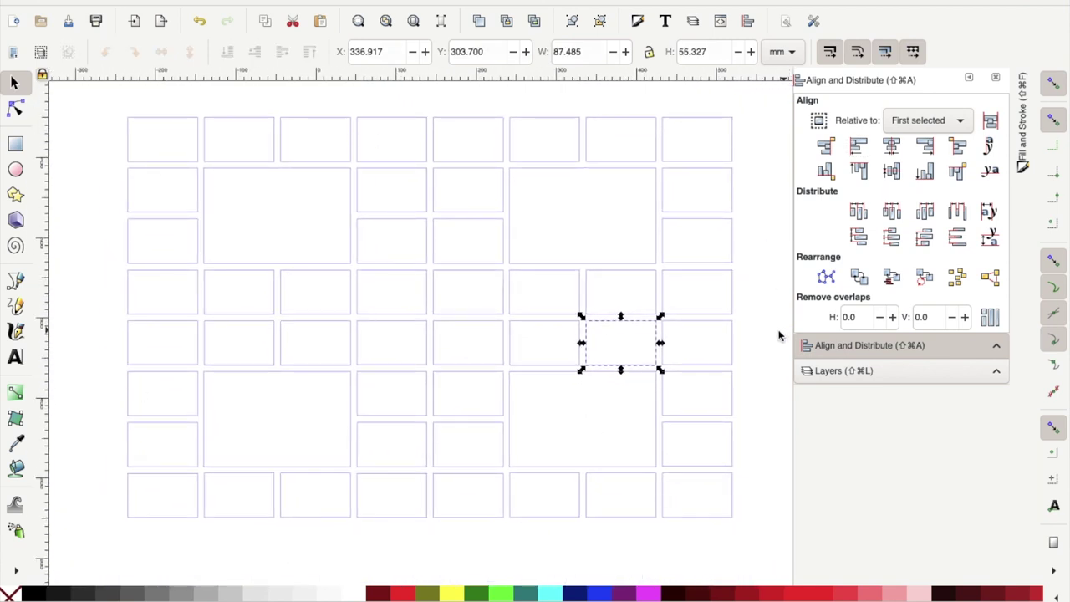
# Toggle the GRID layer's visibility to compare the layout with the grid, leaving the layer hidden.
pyautogui.click(850, 375)
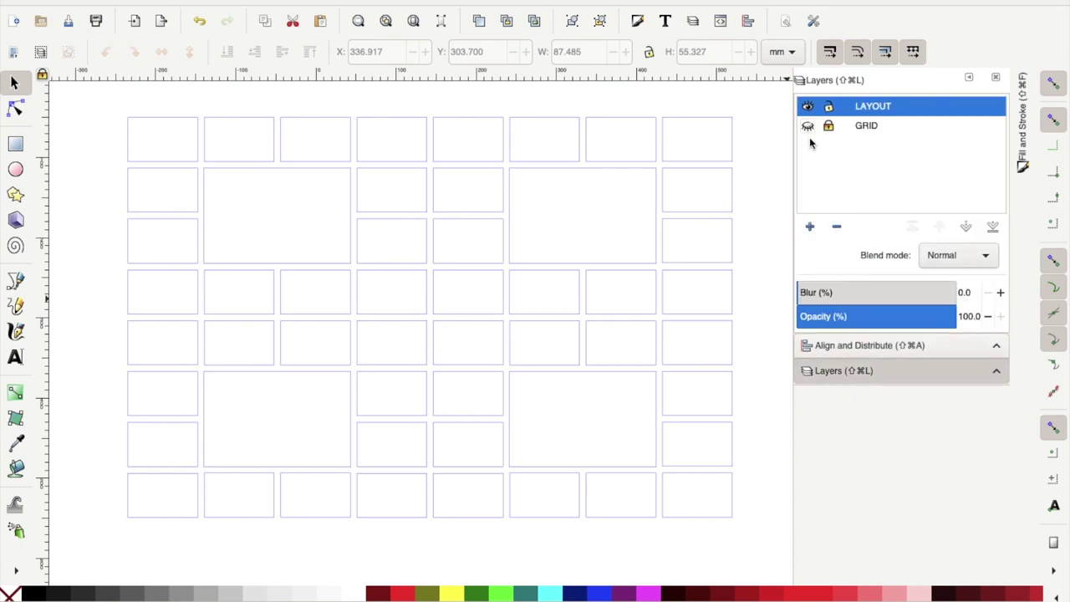
pyautogui.click(808, 126)
pyautogui.click(808, 125)
pyautogui.click(808, 126)
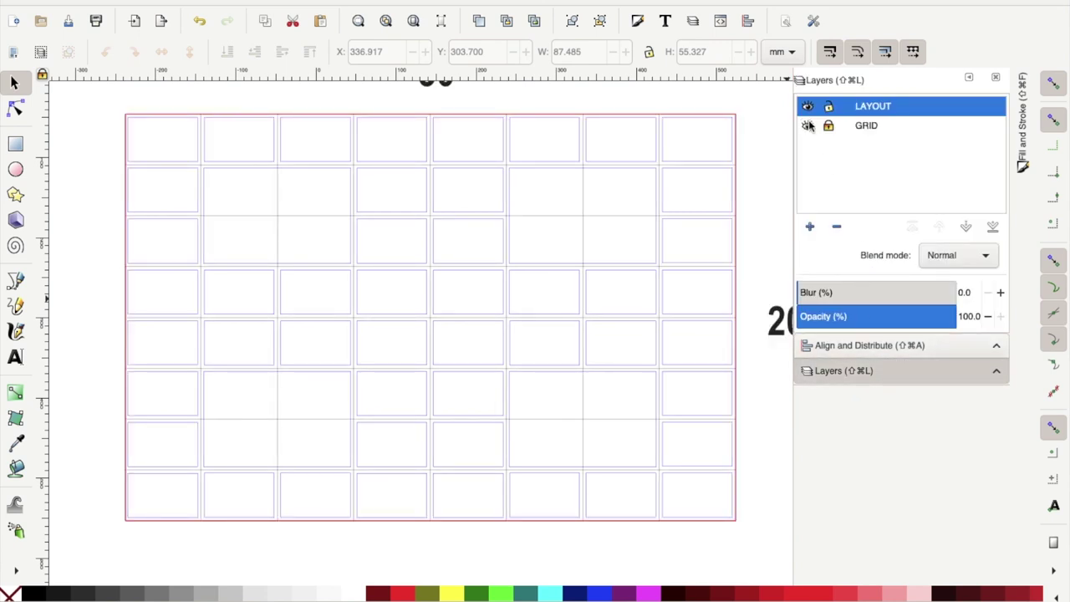
pyautogui.click(807, 125)
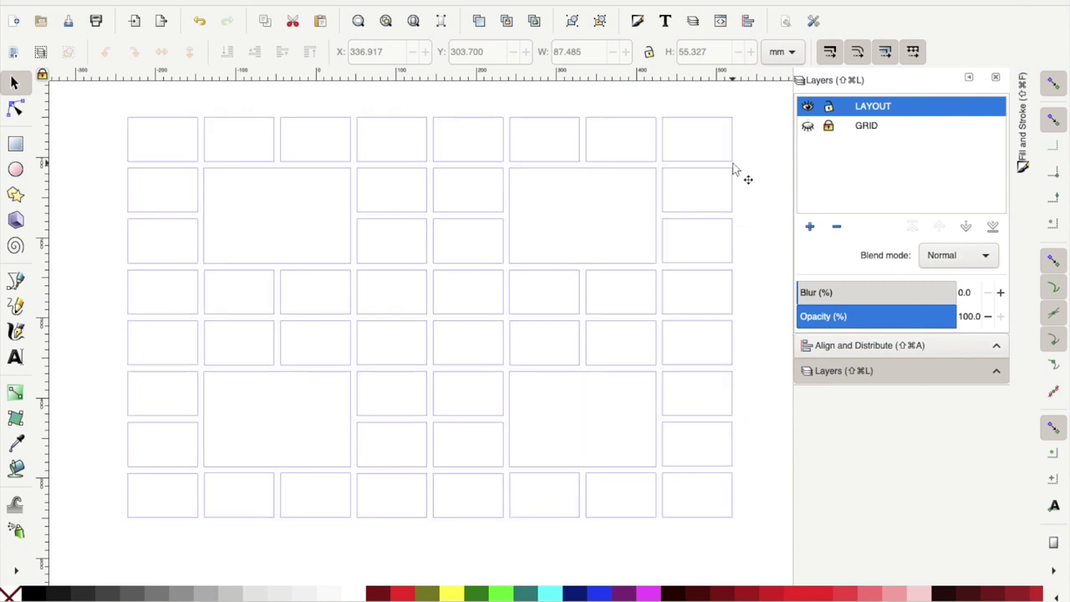
# Draw a small circle of about 2.9 mm radius in the upper-left area of the fourth rectangle in row four.
pyautogui.scroll(-2, 413, 313)
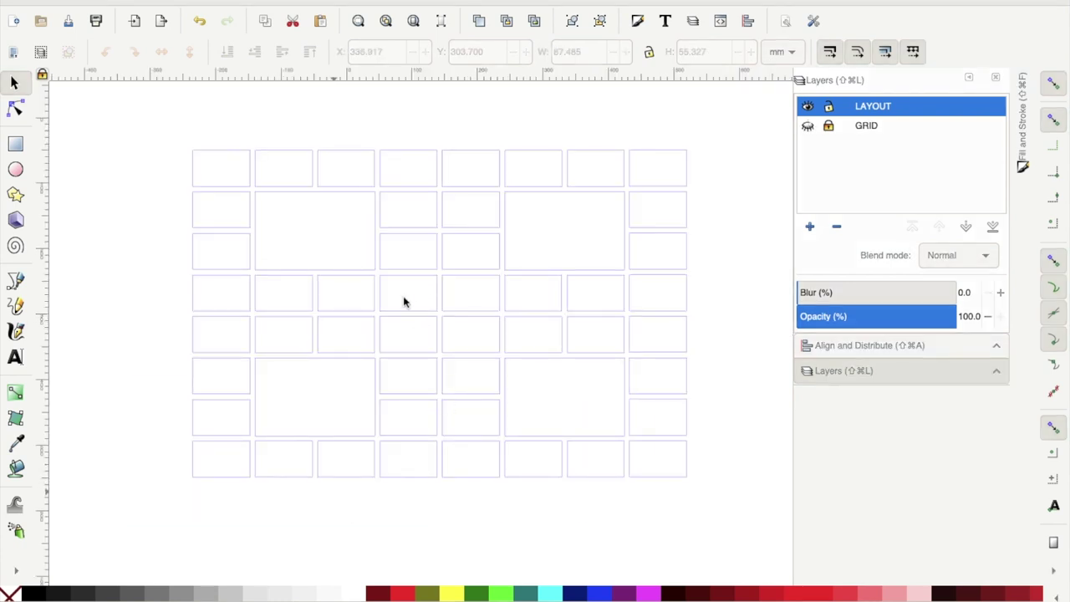
pyautogui.scroll(4, 403, 301)
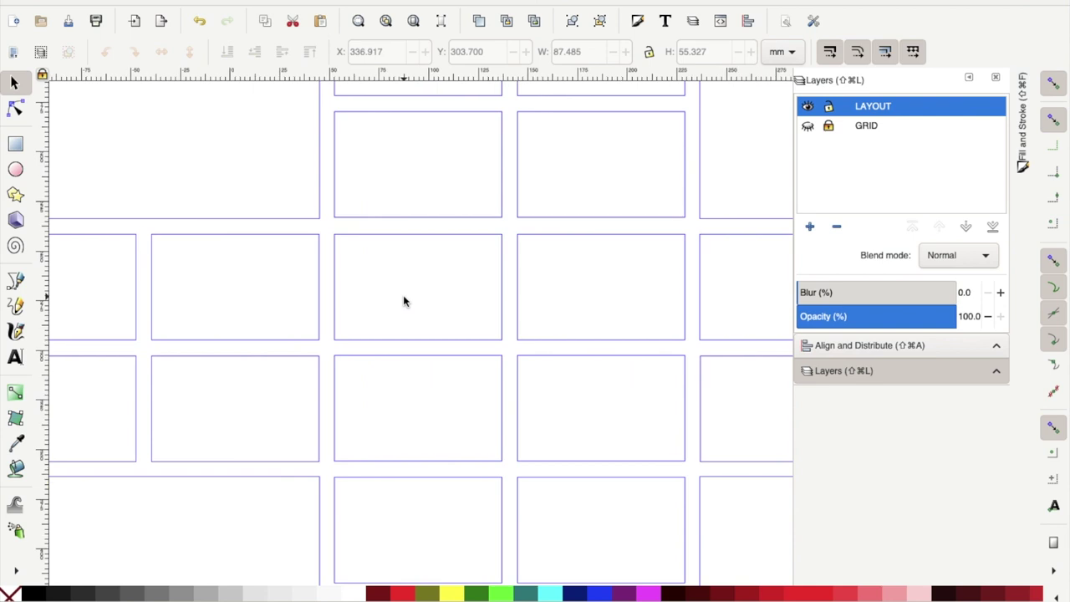
pyautogui.scroll(3, 403, 301)
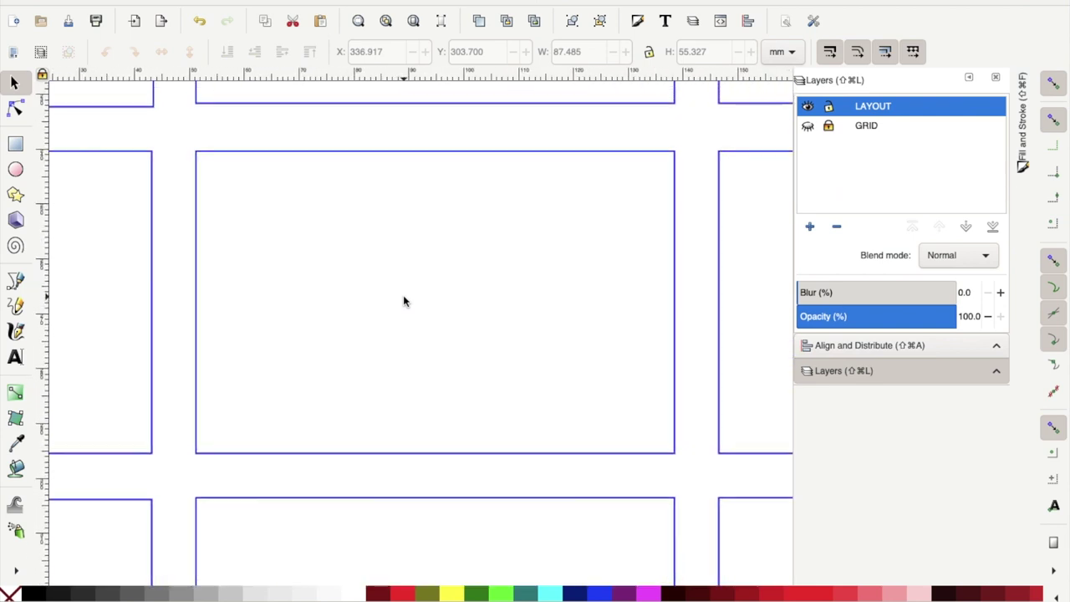
pyautogui.click(15, 170)
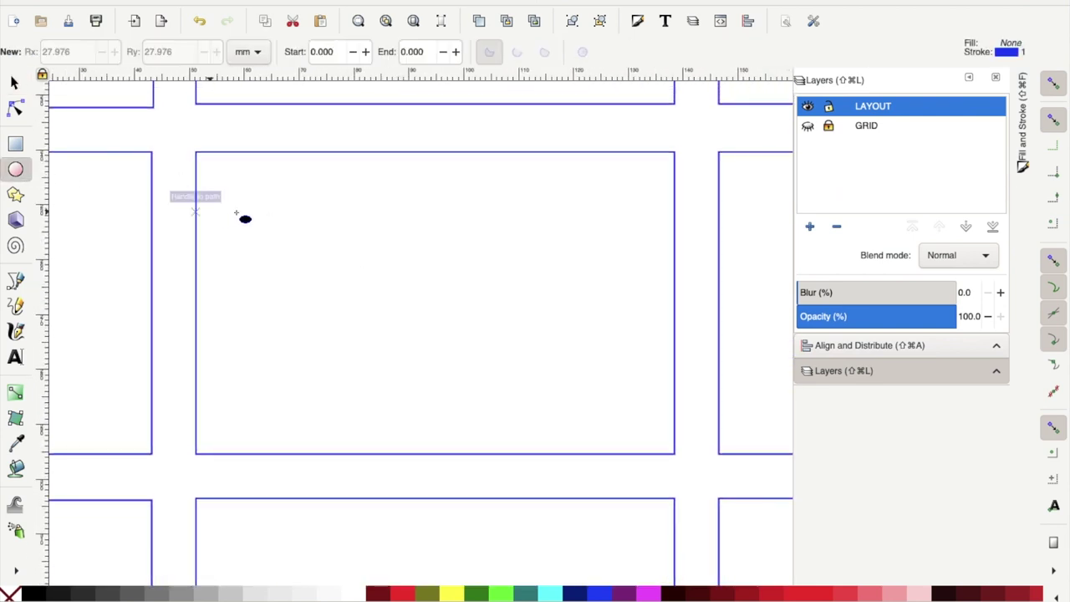
pyautogui.moveTo(248, 187); pyautogui.dragTo(286, 222)
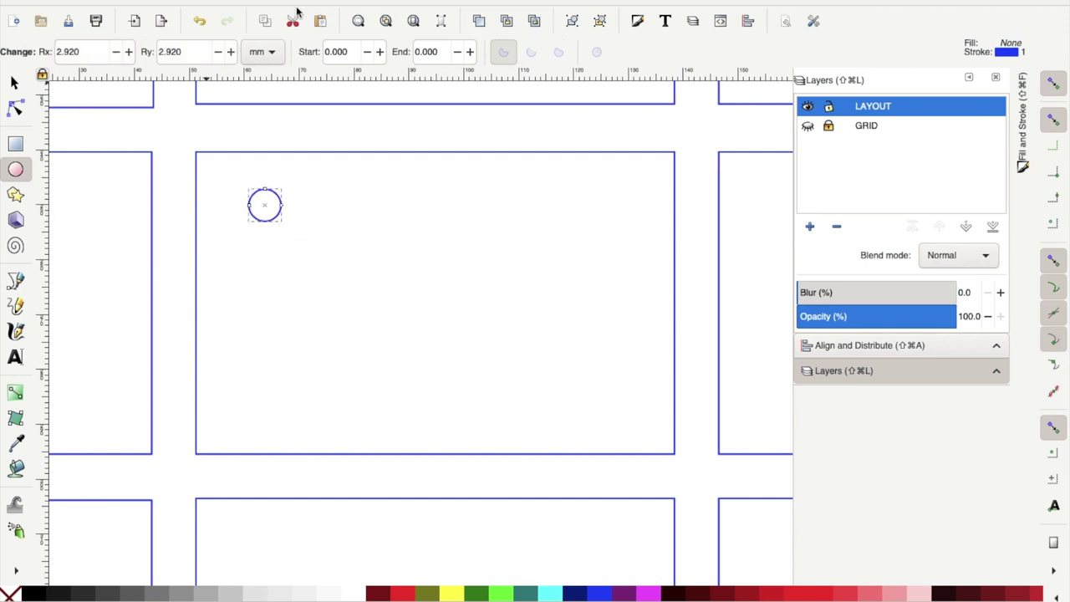
# Move the small circle near the rectangle's upper-left corner and duplicate it into a row of ten circles along the upper edge.
pyautogui.click(297, 0)
pyautogui.press('Escape')
pyautogui.press('s')
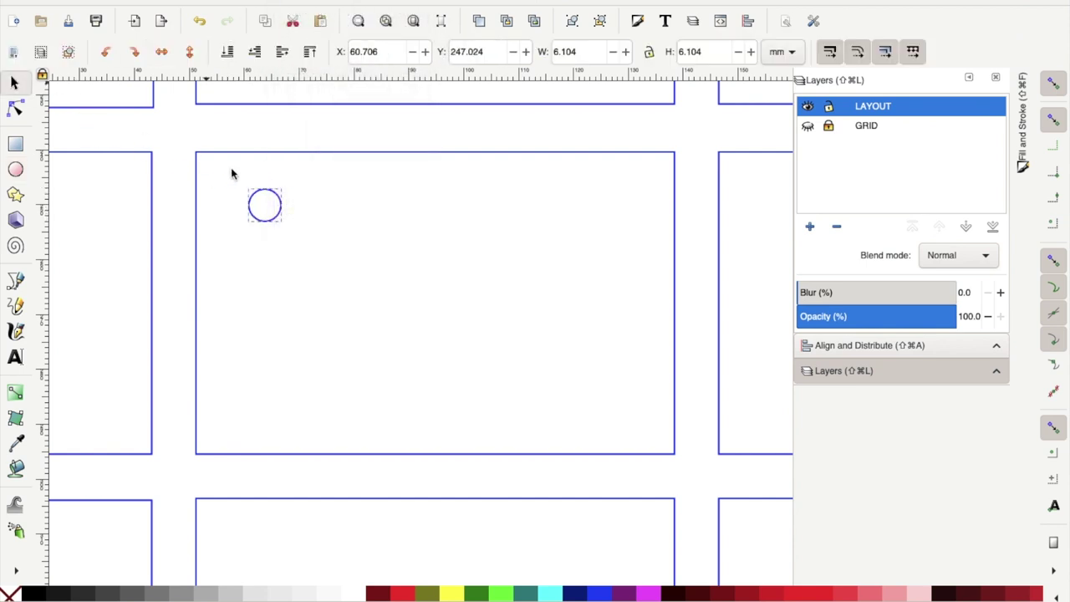
pyautogui.moveTo(256, 196); pyautogui.dragTo(305, 214)
pyautogui.hotkey('ctrl', 'd')
pyautogui.moveTo(226, 183); pyautogui.dragTo(210, 166)
pyautogui.hotkey('ctrl', 'd')
pyautogui.moveTo(282, 205); pyautogui.dragTo(652, 201)
pyautogui.hotkey('ctrl', 'd')
pyautogui.hotkey('ctrl', 'd')
pyautogui.hotkey('ctrl', 'd')
pyautogui.press('Escape')
# Centre the row's two end circles as a pair on the rectangle's vertical axis and move them back in line with the row.
pyautogui.moveTo(207, 177); pyautogui.dragTo(247, 207)
pyautogui.press('Escape')
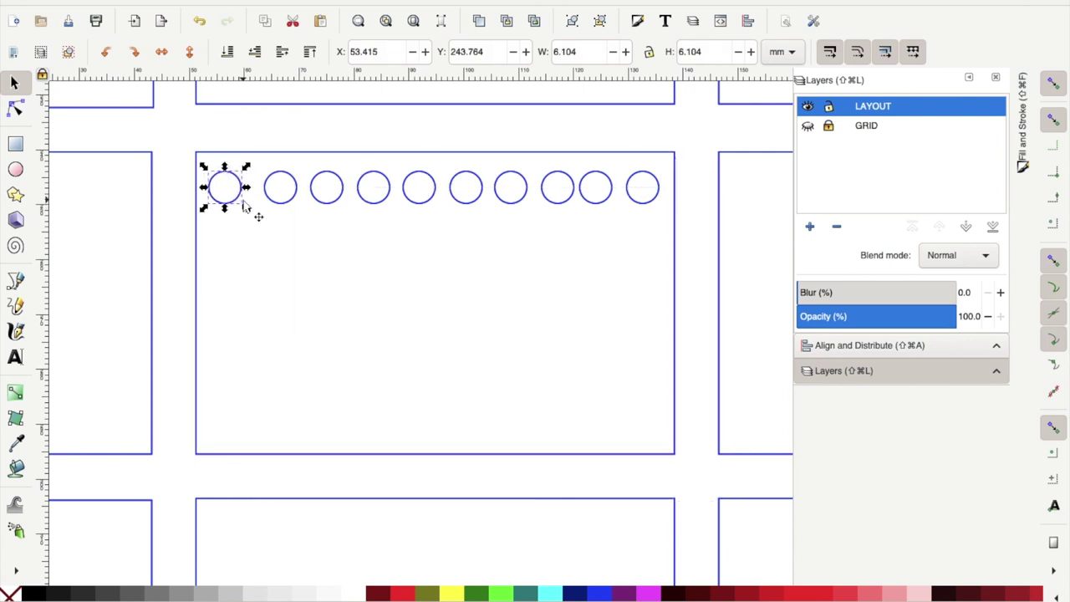
pyautogui.keyDown('shift'); pyautogui.click(648, 208); pyautogui.keyUp('shift')
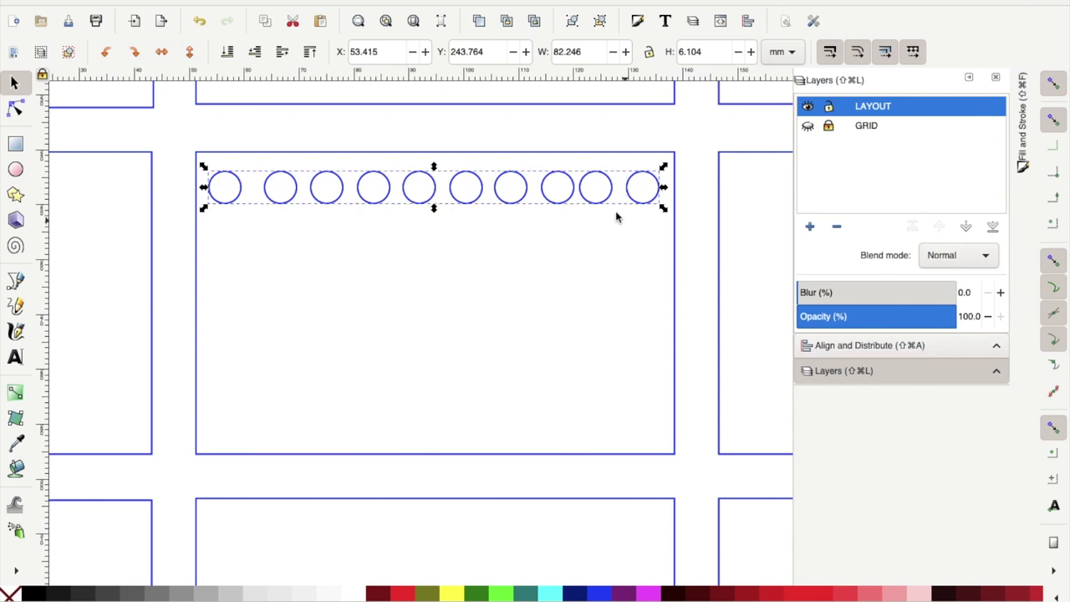
pyautogui.moveTo(640, 209); pyautogui.dragTo(646, 326)
pyautogui.click(661, 204)
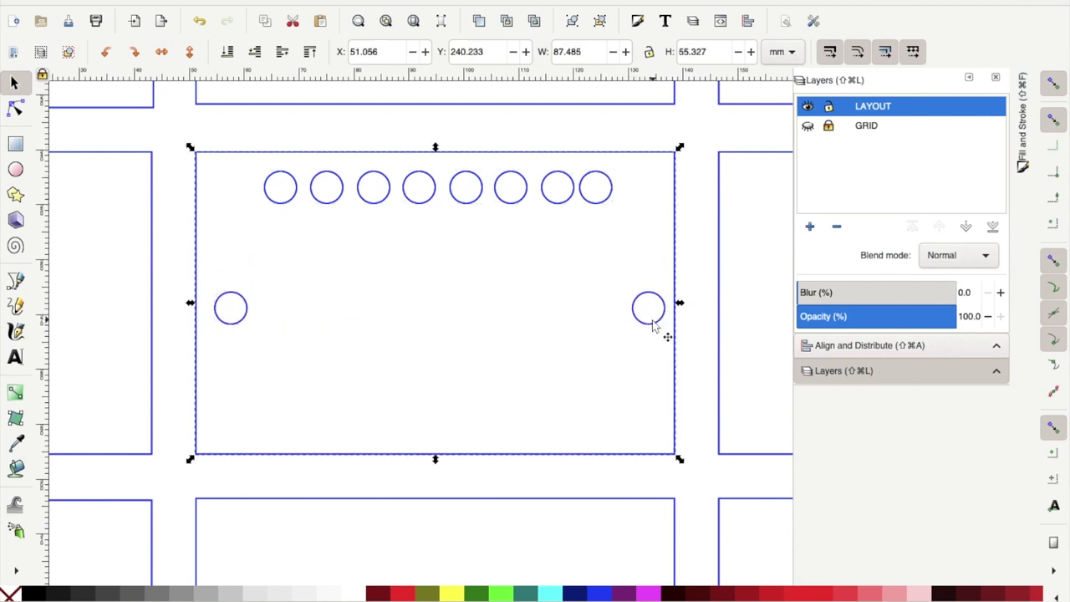
pyautogui.click(844, 345)
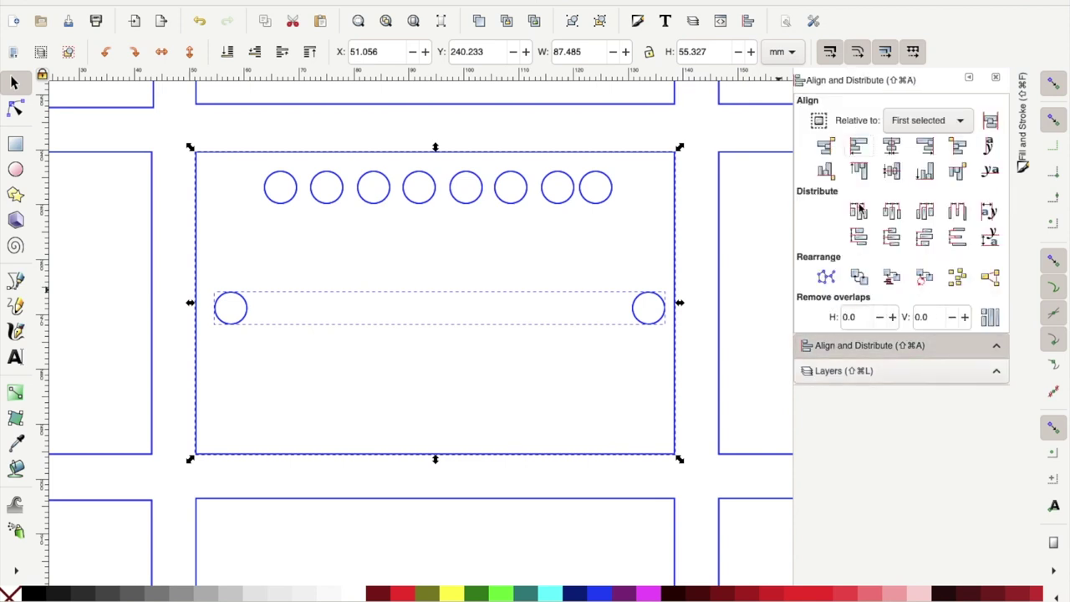
pyautogui.click(892, 148)
pyautogui.press('Escape')
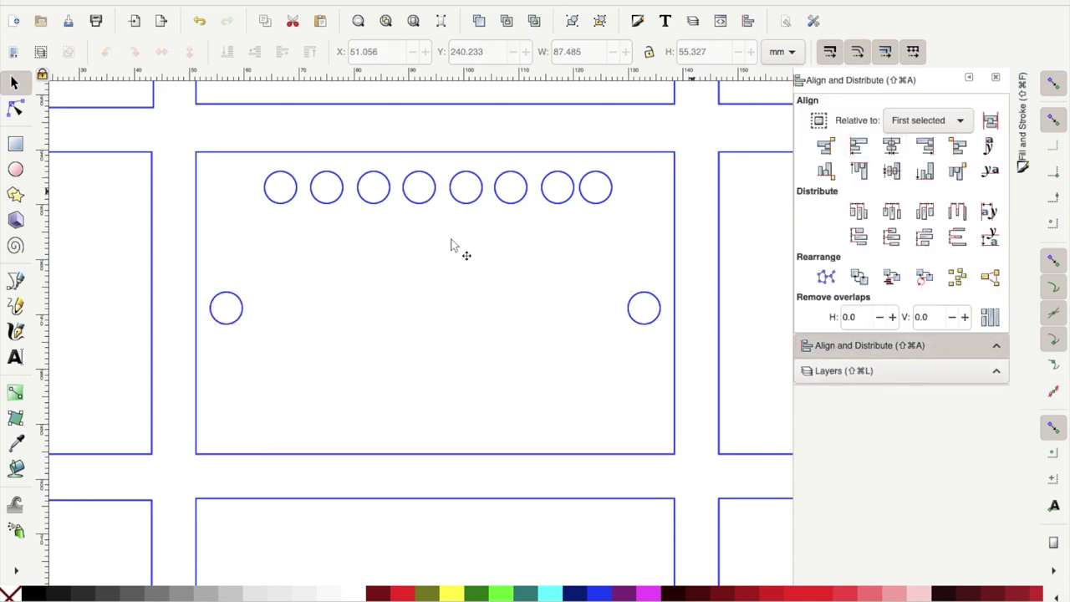
pyautogui.click(241, 315)
pyautogui.moveTo(243, 318); pyautogui.dragTo(244, 192)
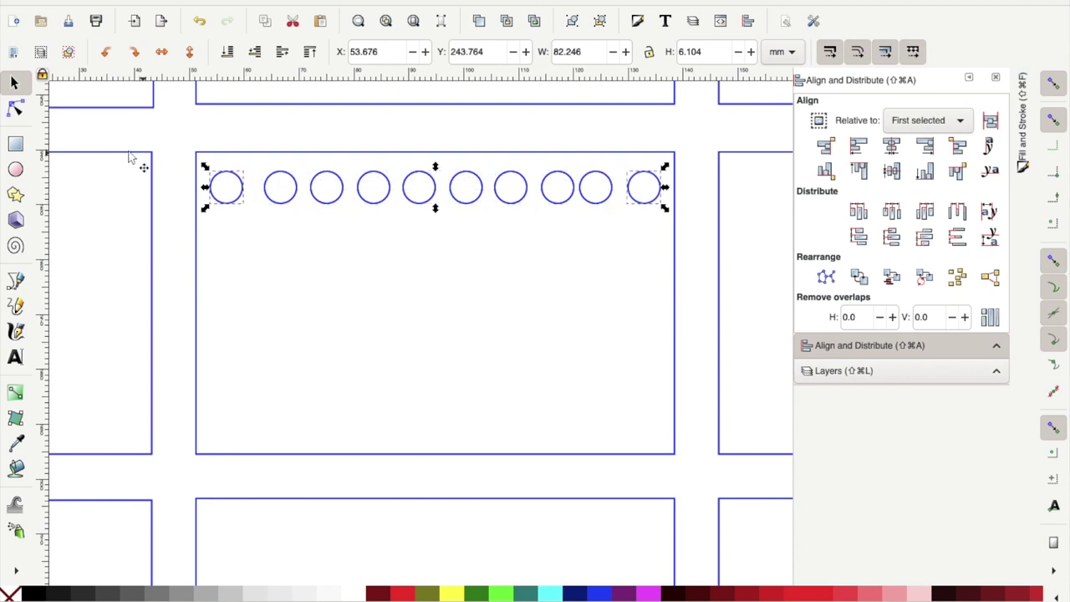
# Distribute the ten circles with equal horizontal gaps between the two end circles.
pyautogui.moveTo(184, 130); pyautogui.dragTo(635, 240)
pyautogui.click(269, 224)
pyautogui.click(236, 203)
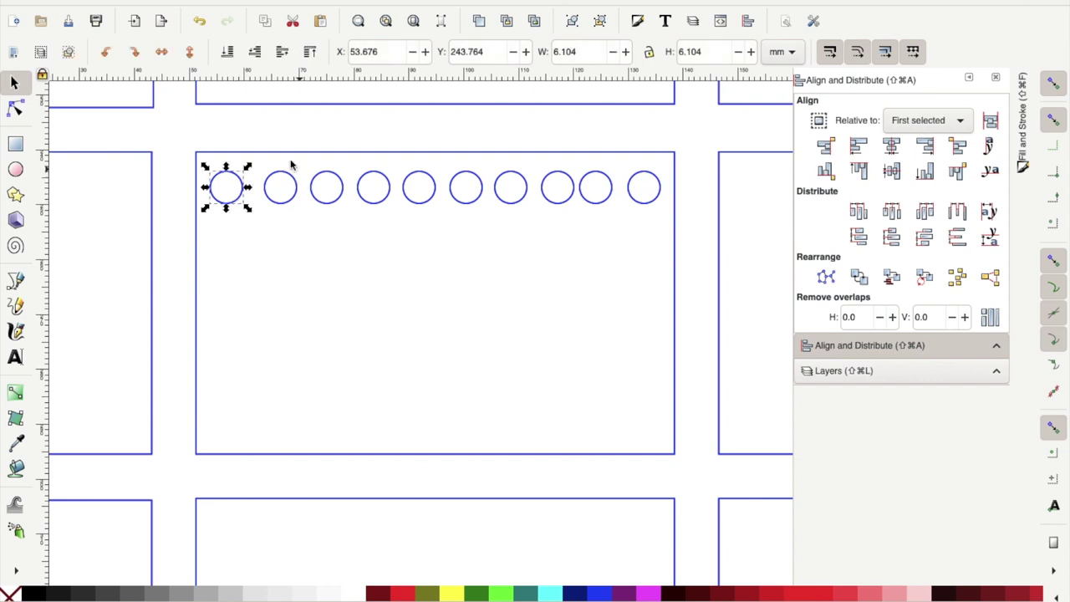
pyautogui.moveTo(260, 136); pyautogui.dragTo(669, 226)
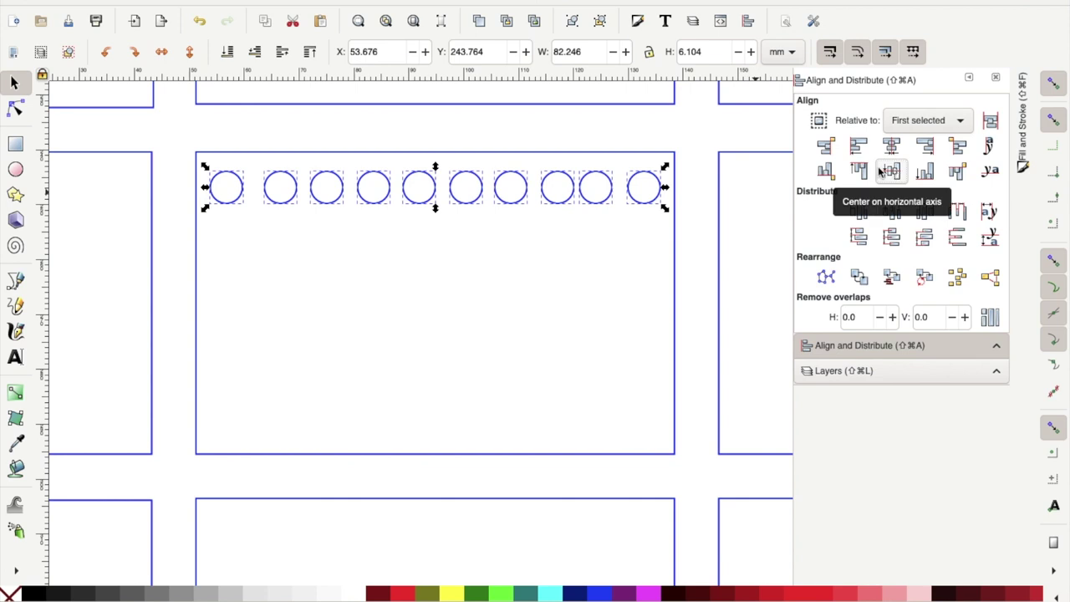
pyautogui.click(958, 212)
pyautogui.click(185, 240)
# Centre the ten circles on a shared horizontal axis, group them and shift the row slightly upward.
pyautogui.moveTo(175, 161); pyautogui.dragTo(665, 220)
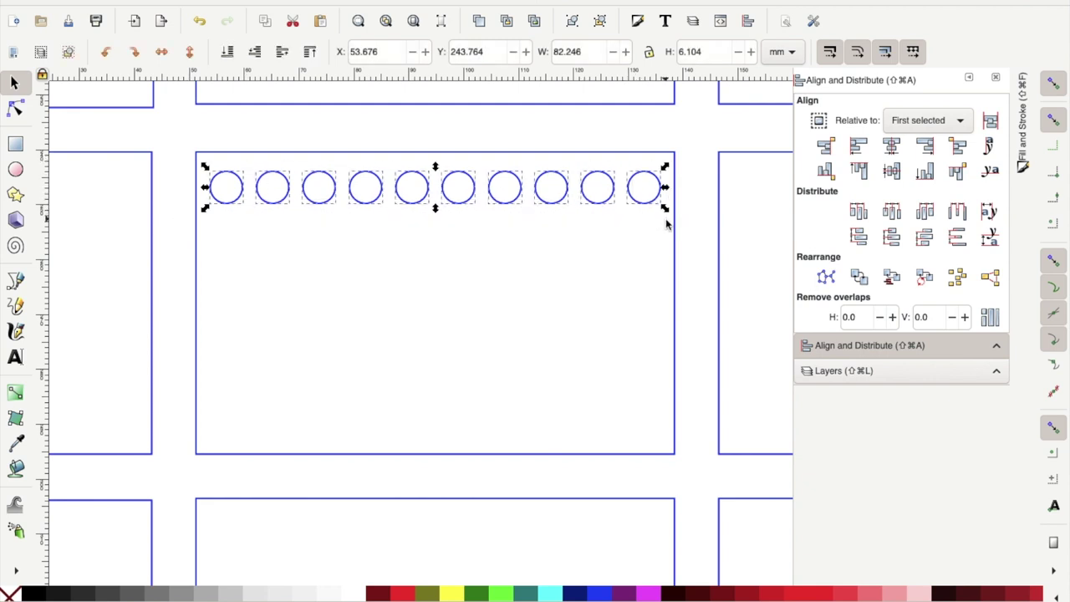
pyautogui.click(893, 172)
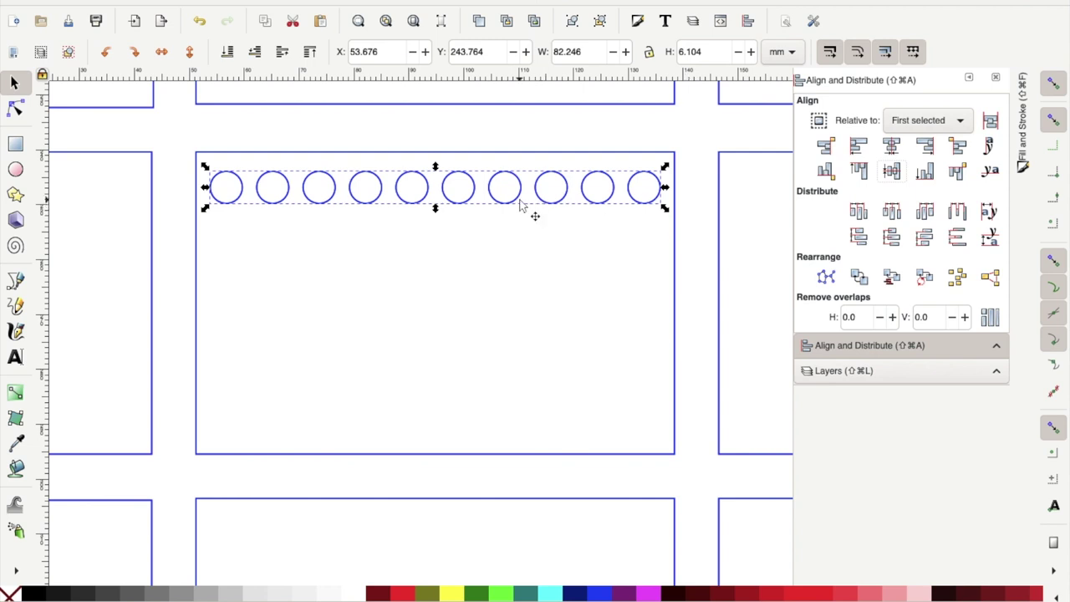
pyautogui.moveTo(517, 205); pyautogui.dragTo(514, 198)
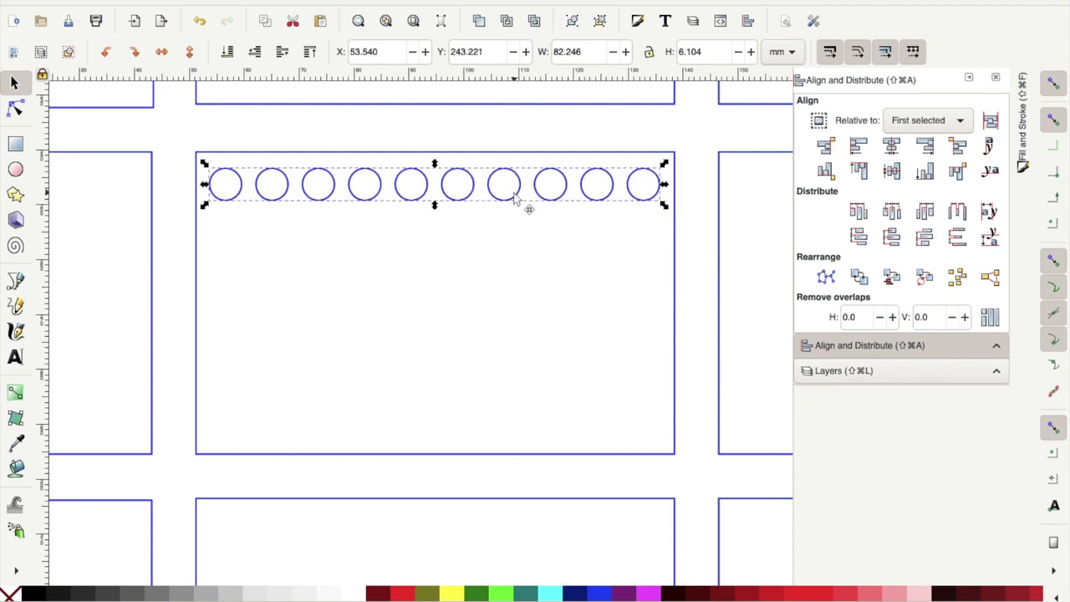
# Duplicate the circle row near the rectangle's lower edge and centre both rows vertically within the rectangle.
pyautogui.hotkey('ctrl', 'd')
pyautogui.moveTo(441, 201); pyautogui.dragTo(460, 453)
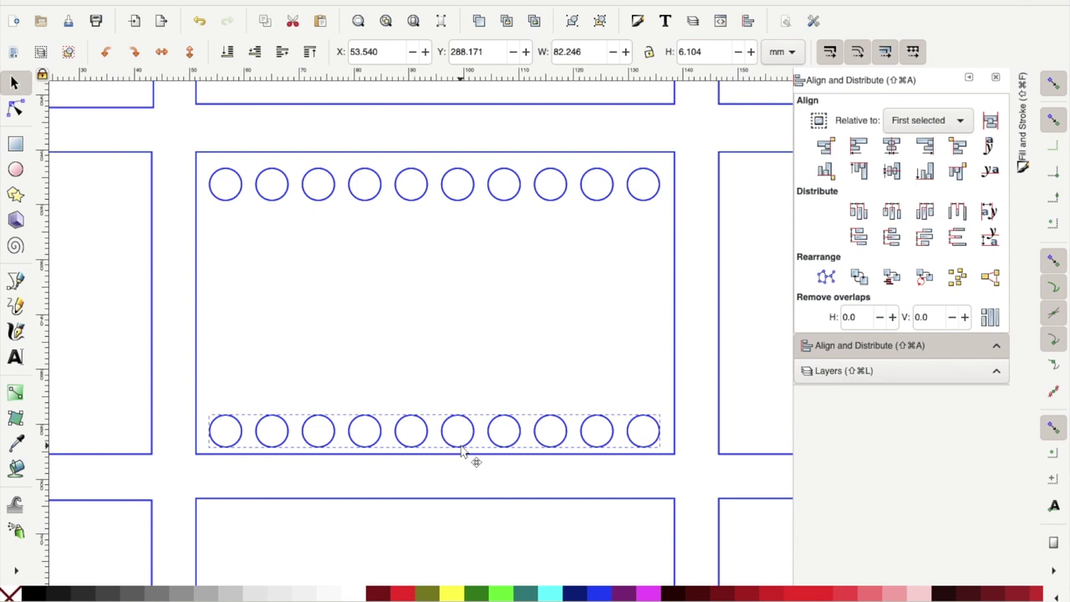
pyautogui.keyDown('shift'); pyautogui.click(238, 198); pyautogui.keyUp('shift')
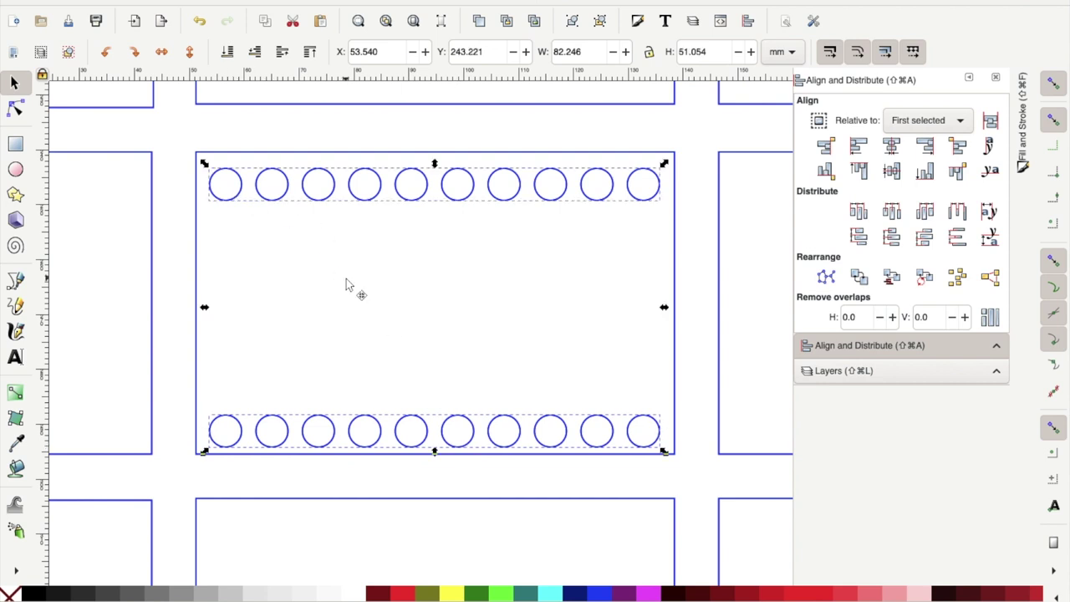
pyautogui.keyDown('shift'); pyautogui.click(676, 175); pyautogui.keyUp('shift')
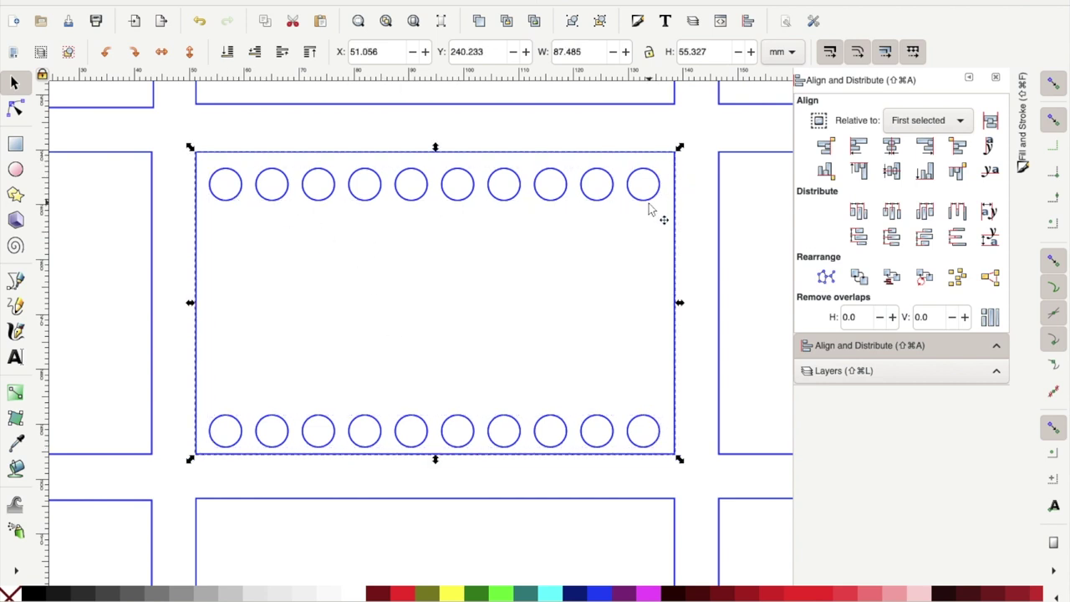
pyautogui.click(892, 171)
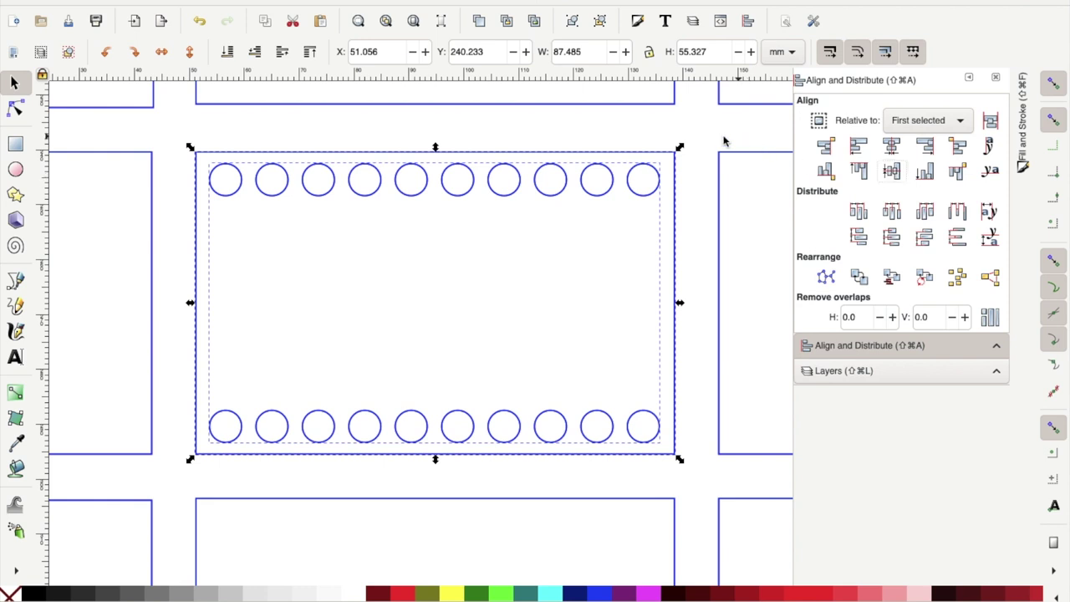
pyautogui.keyDown('shift'); pyautogui.click(650, 208); pyautogui.keyUp('shift')
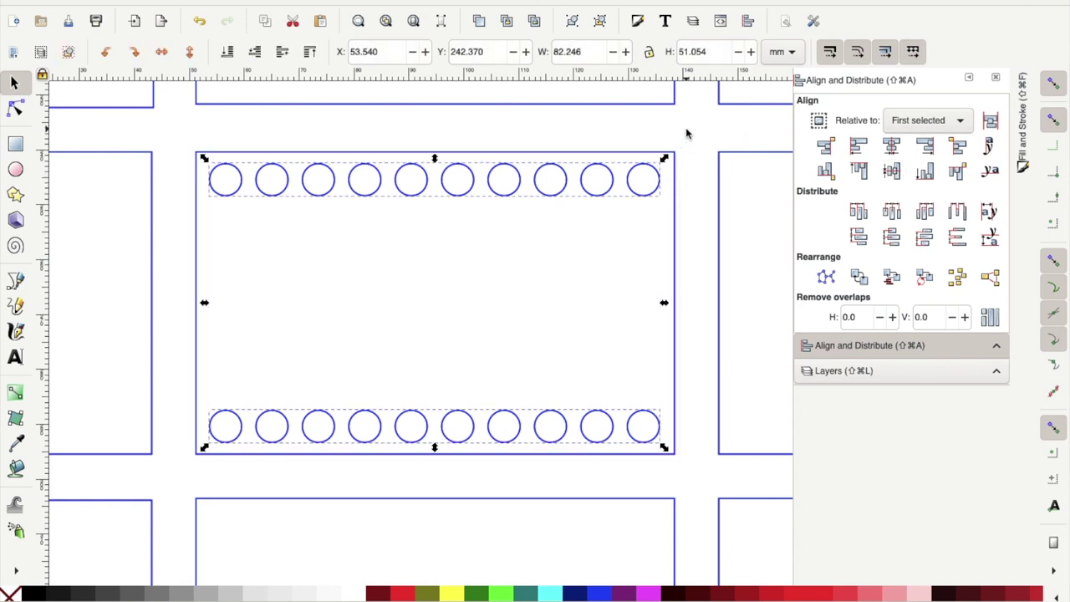
# Duplicate the upper circle row downward and delete one surplus copy, keeping three rows between the upper and lower ones.
pyautogui.click(420, 199)
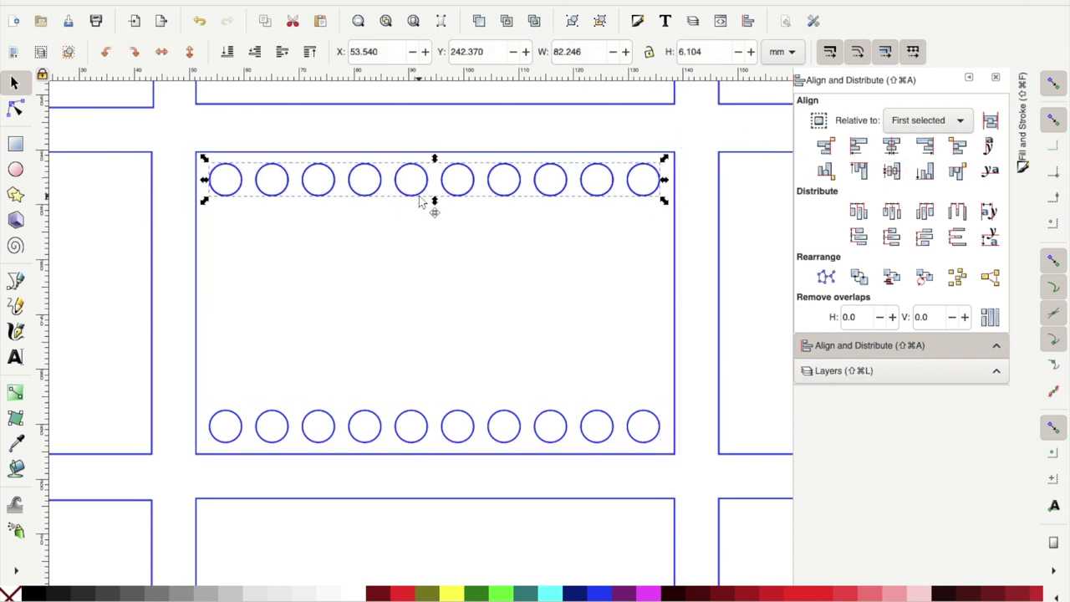
pyautogui.hotkey('ctrl', 'd')
pyautogui.moveTo(416, 204); pyautogui.dragTo(420, 393)
pyautogui.hotkey('ctrl', 'd')
pyautogui.hotkey('ctrl', 'd')
pyautogui.hotkey('ctrl', 'd')
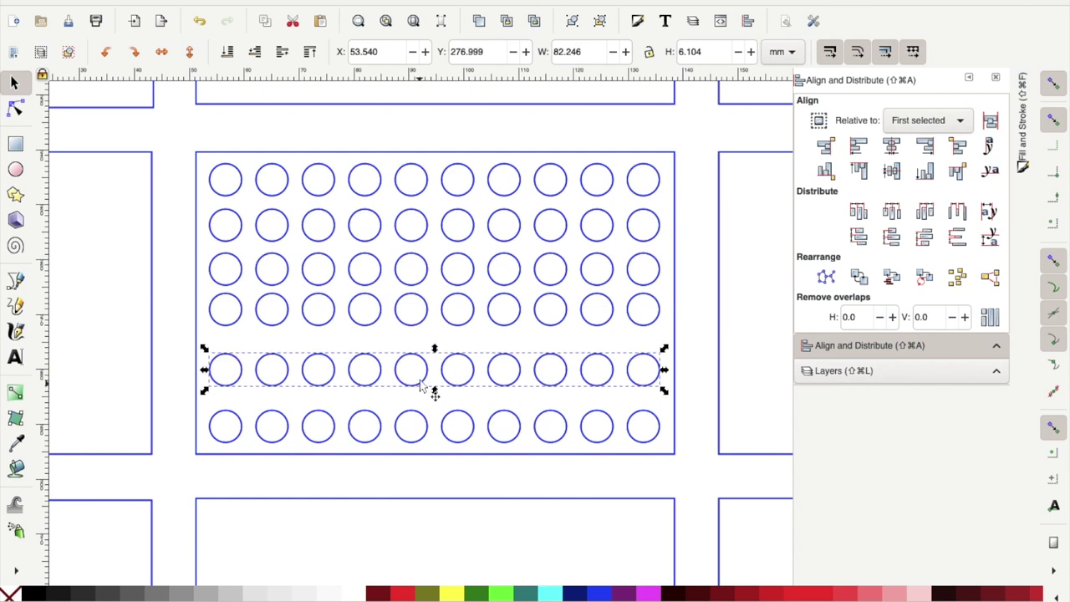
pyautogui.click(409, 331)
pyautogui.press('Delete')
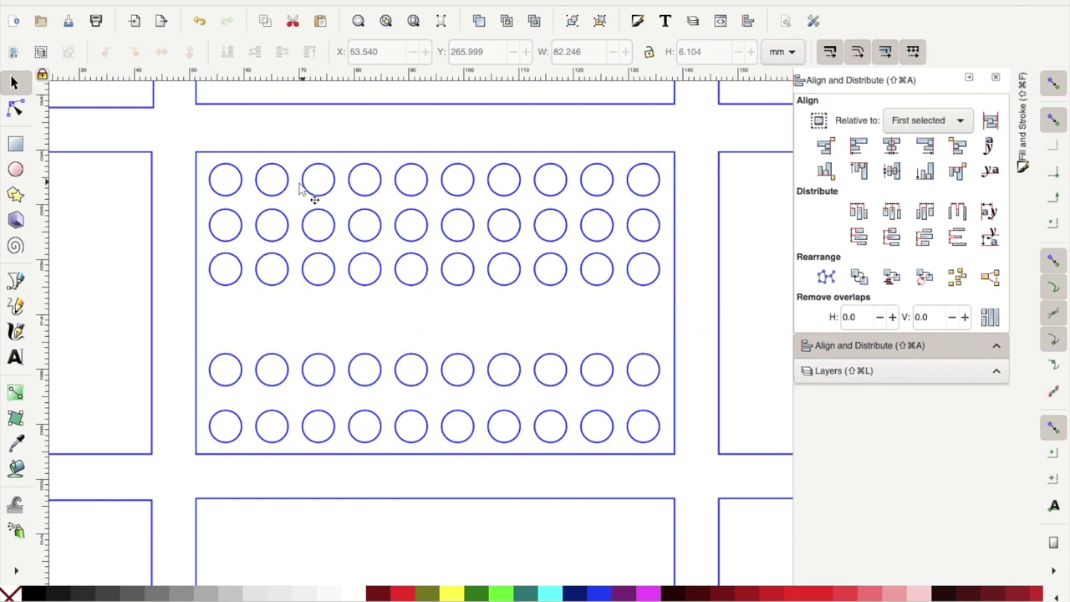
# Try to distribute the circle rows together with the rectangle using equal vertical gaps, and undo it.
pyautogui.moveTo(191, 142); pyautogui.dragTo(695, 491)
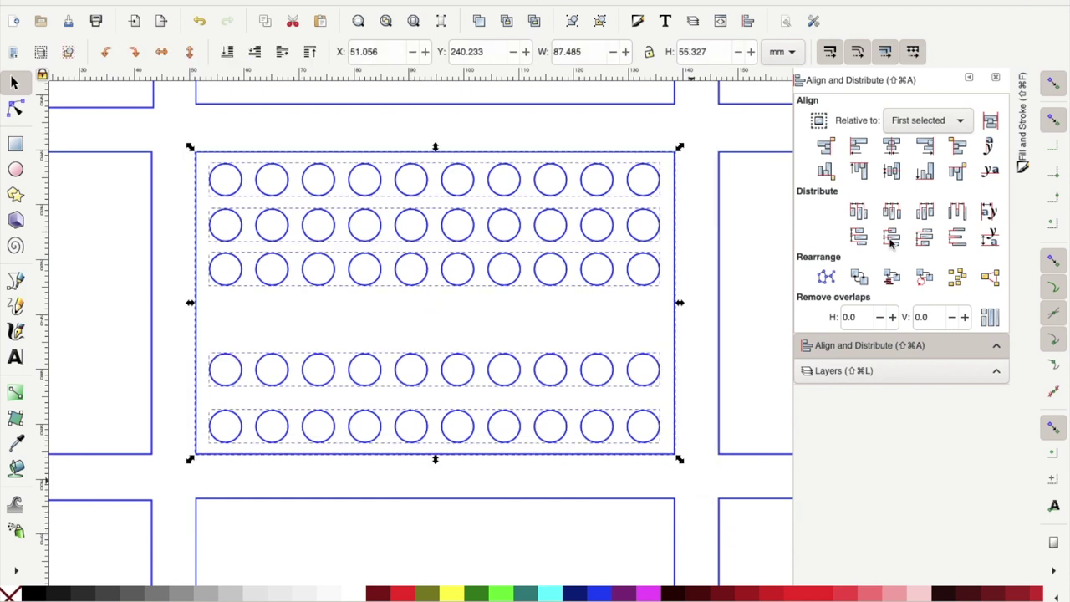
pyautogui.click(957, 238)
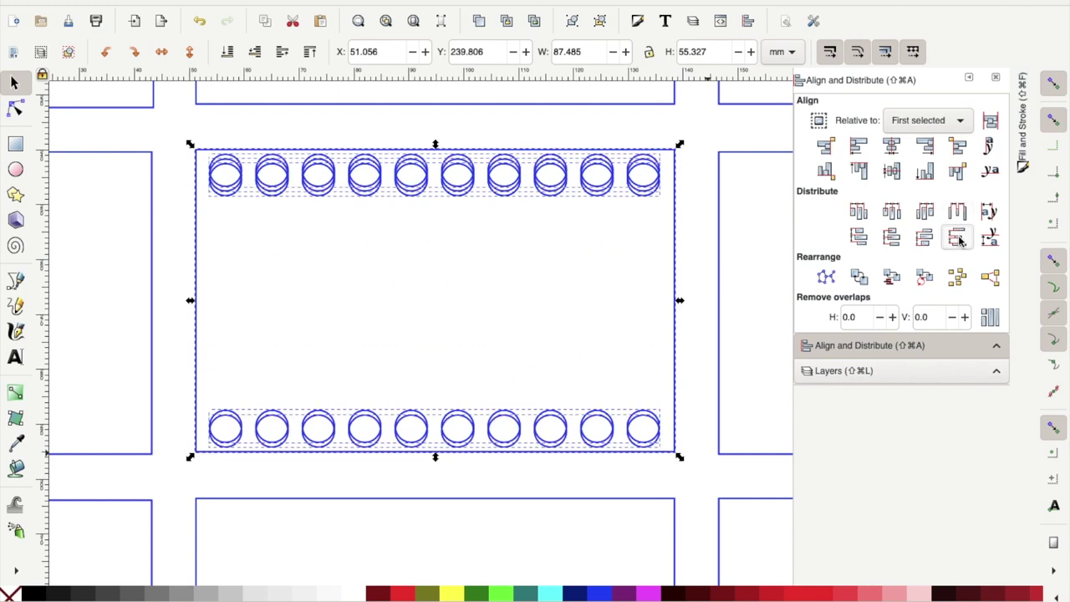
pyautogui.press('super+z')
pyautogui.click(667, 182)
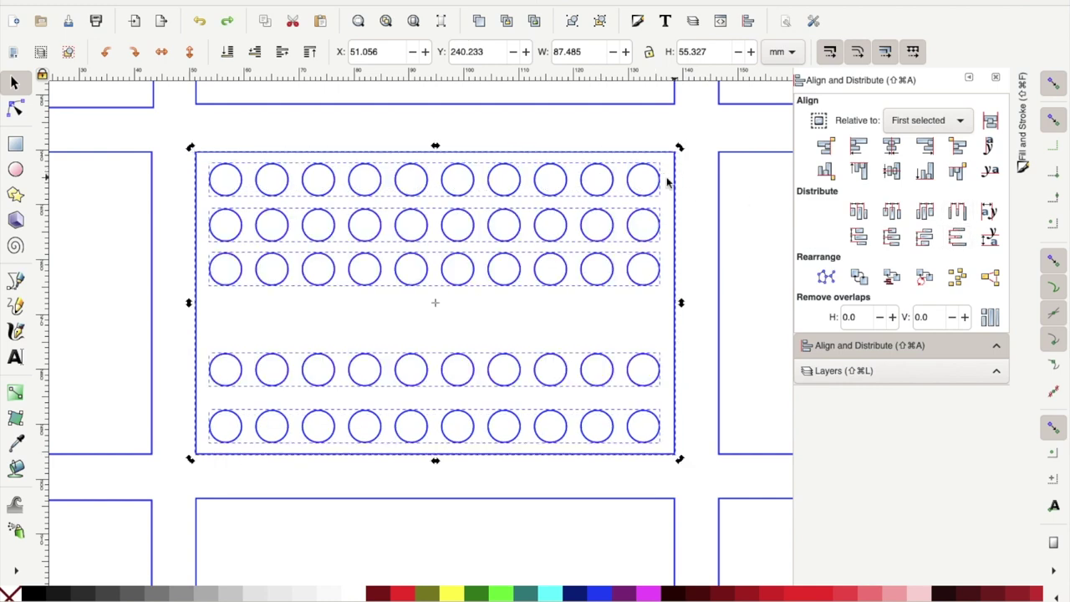
pyautogui.click(658, 237)
pyautogui.click(700, 175)
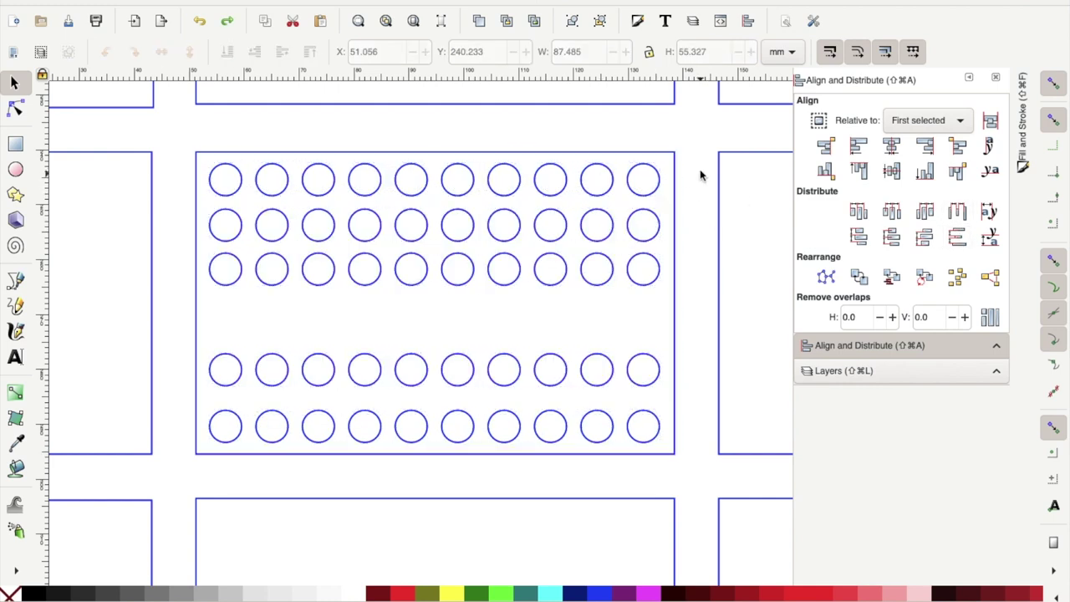
# Distribute only the five circle rows with equal vertical gaps inside the rectangle.
pyautogui.moveTo(697, 159); pyautogui.dragTo(205, 451)
pyautogui.click(957, 237)
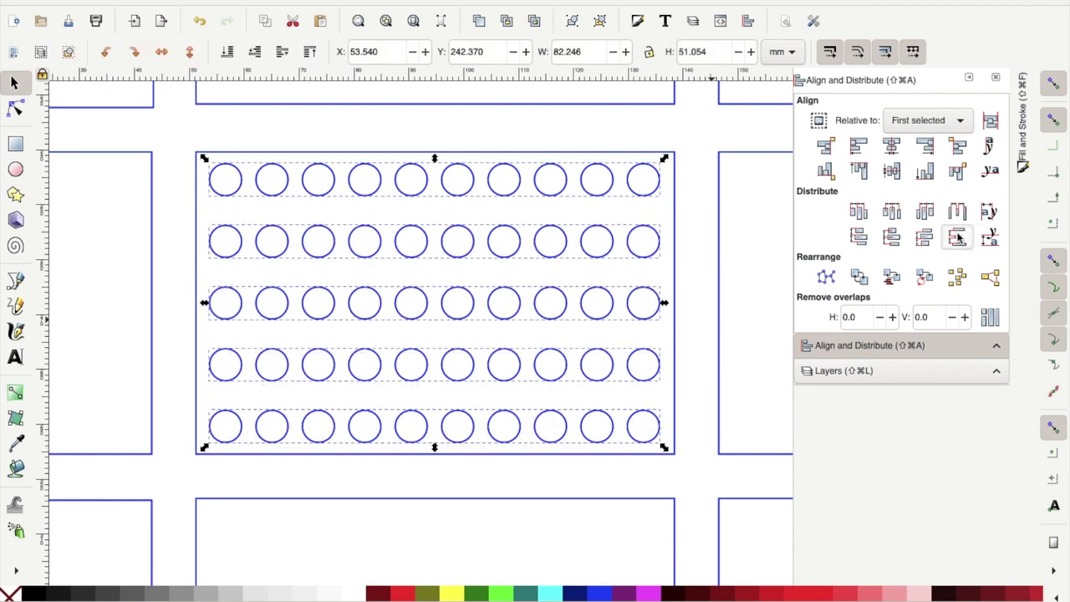
pyautogui.click(691, 272)
pyautogui.scroll(-2, 722, 282)
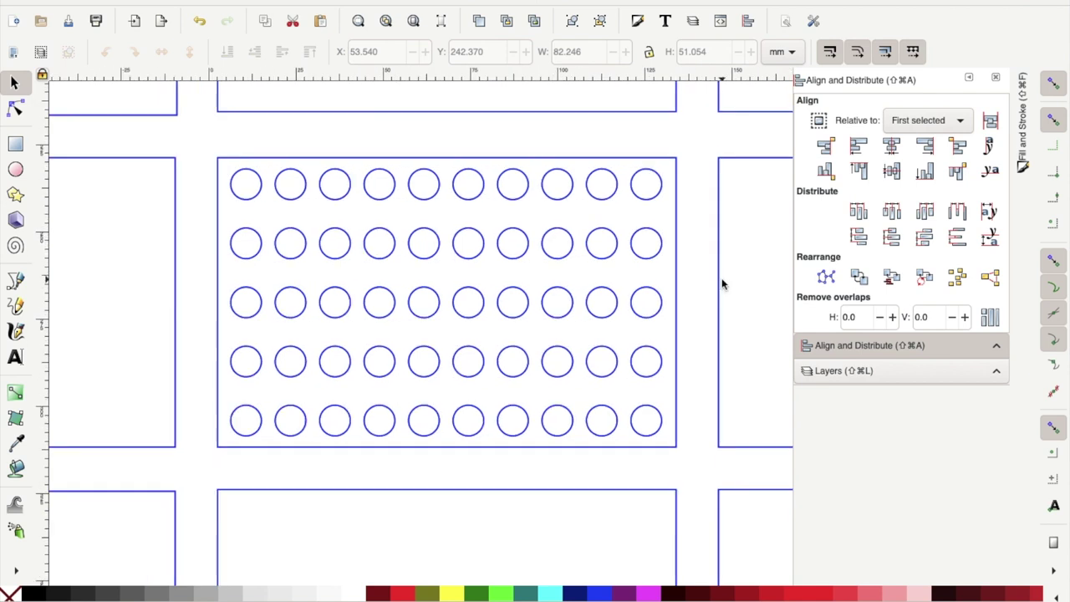
pyautogui.hscroll(3, 722, 283)
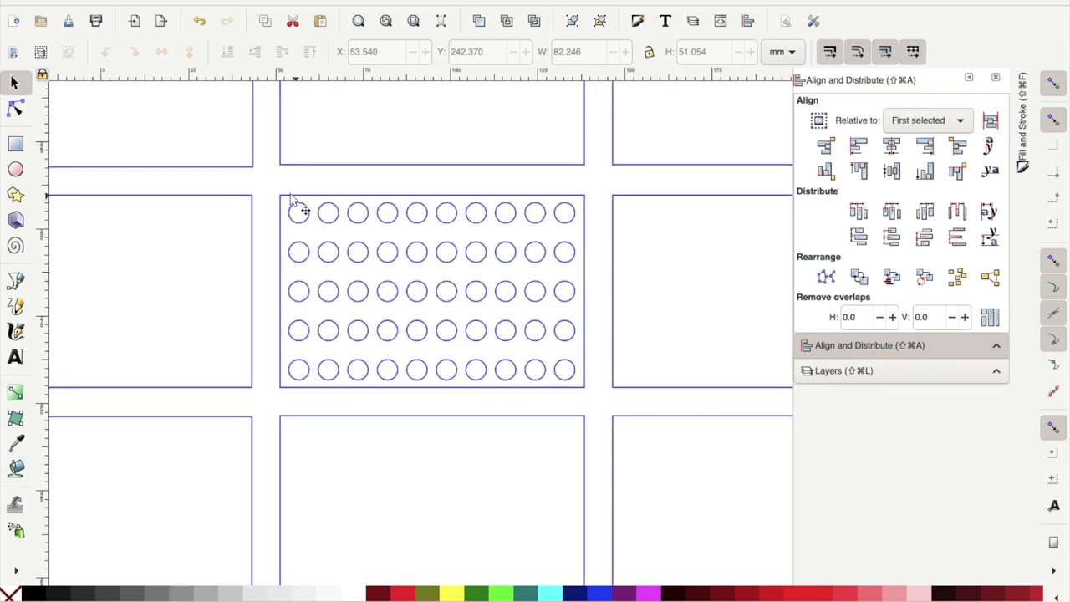
pyautogui.moveTo(285, 181); pyautogui.dragTo(581, 400)
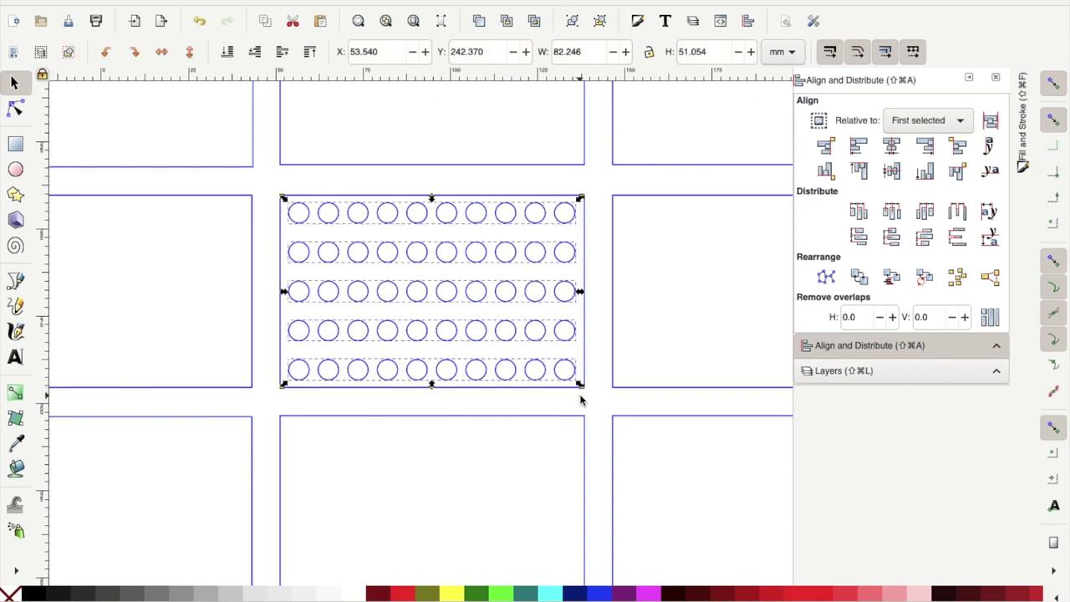
pyautogui.click(597, 316)
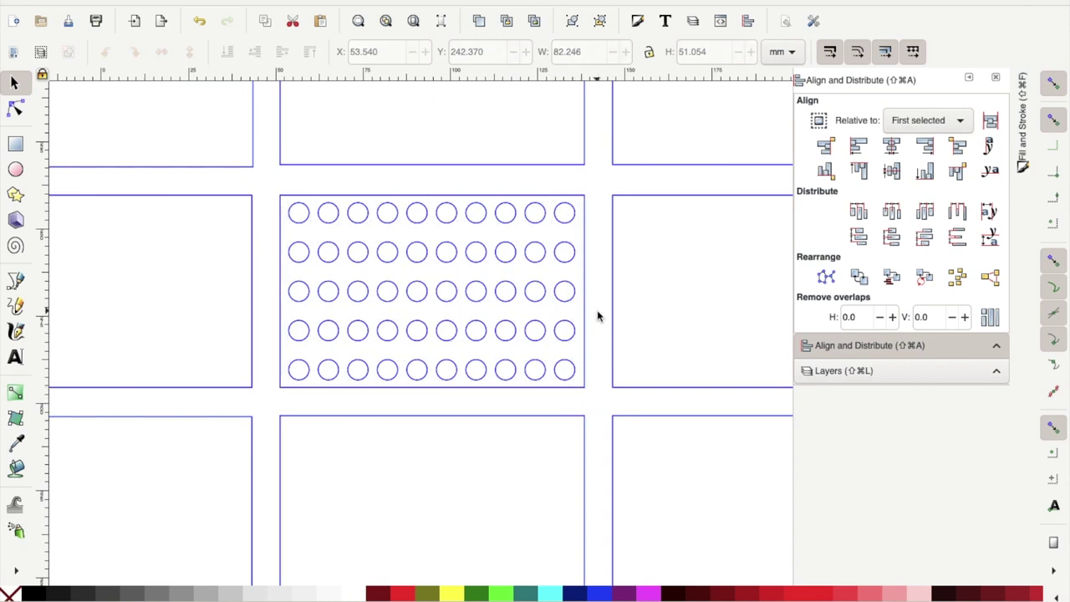
# Paste a copy of the grouped circle pattern over the empty sixth rectangle in row four.
pyautogui.press('4')
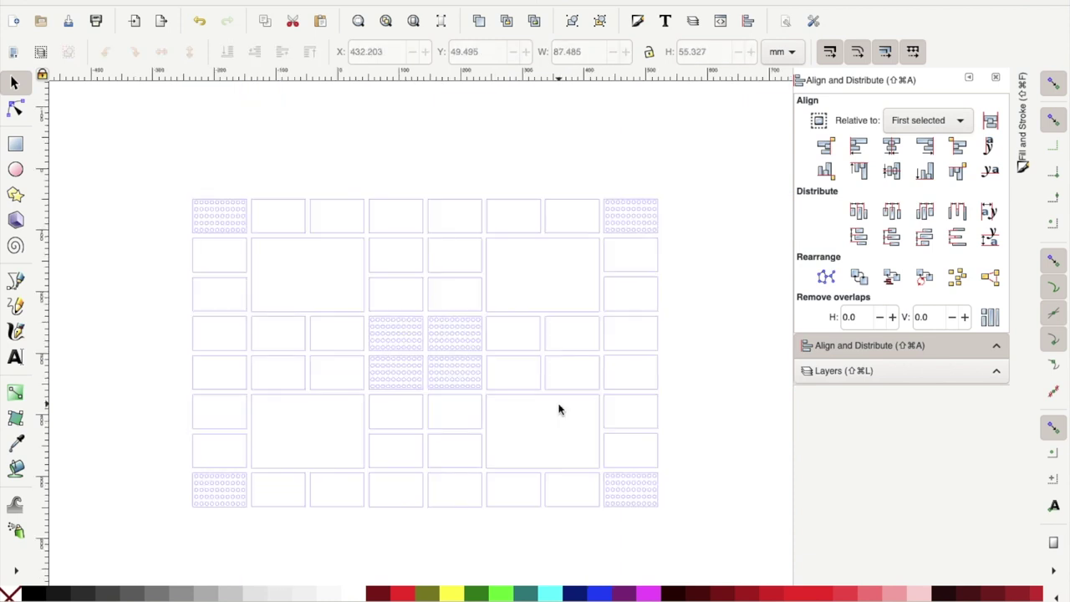
pyautogui.scroll(3, 514, 341)
pyautogui.scroll(3, 492, 317)
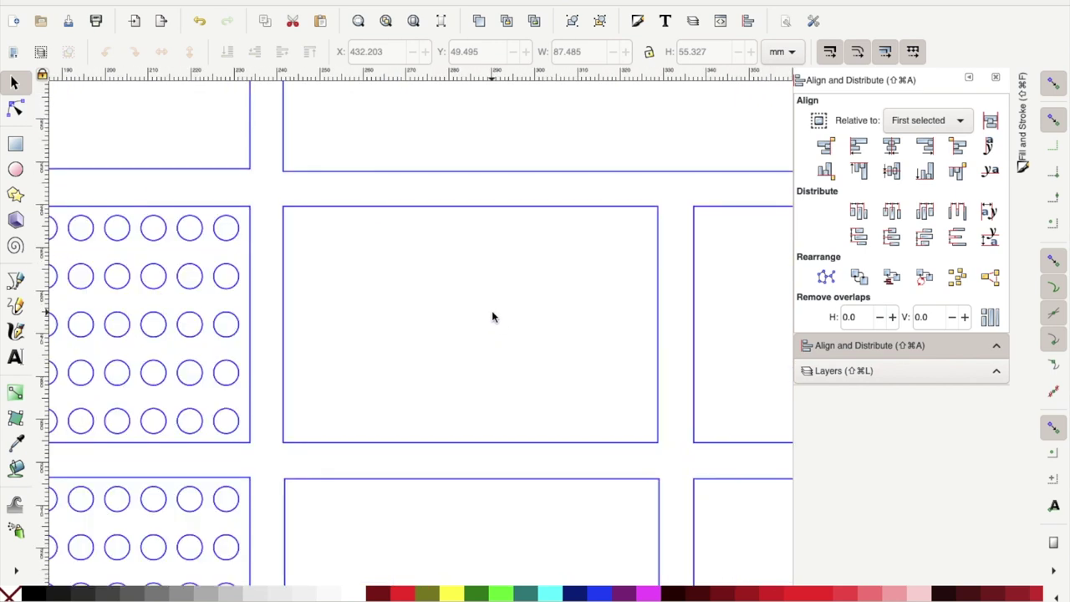
pyautogui.scroll(1, 492, 315)
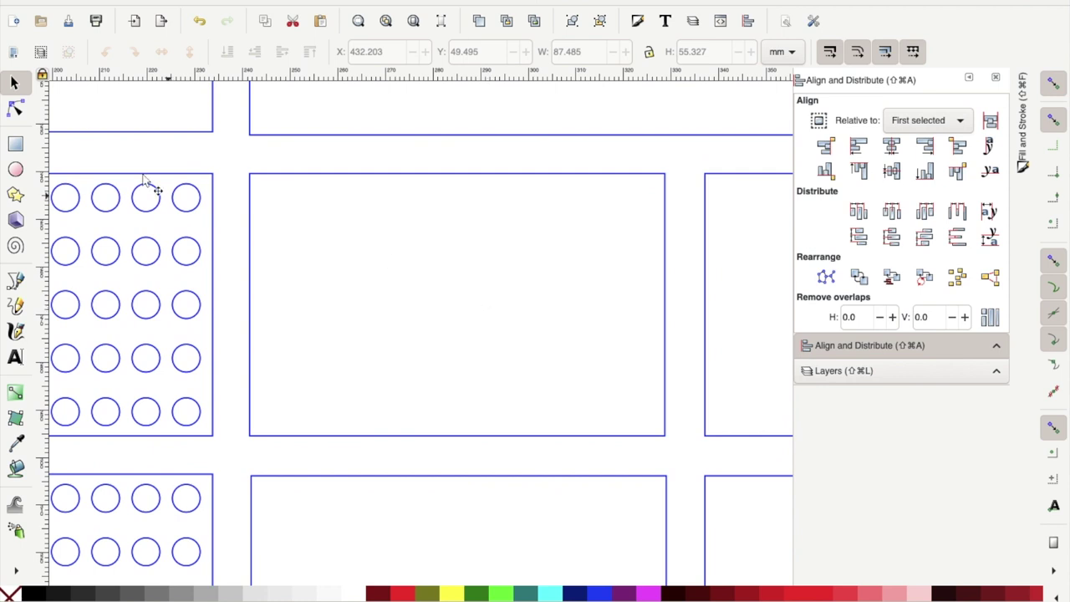
pyautogui.click(193, 214)
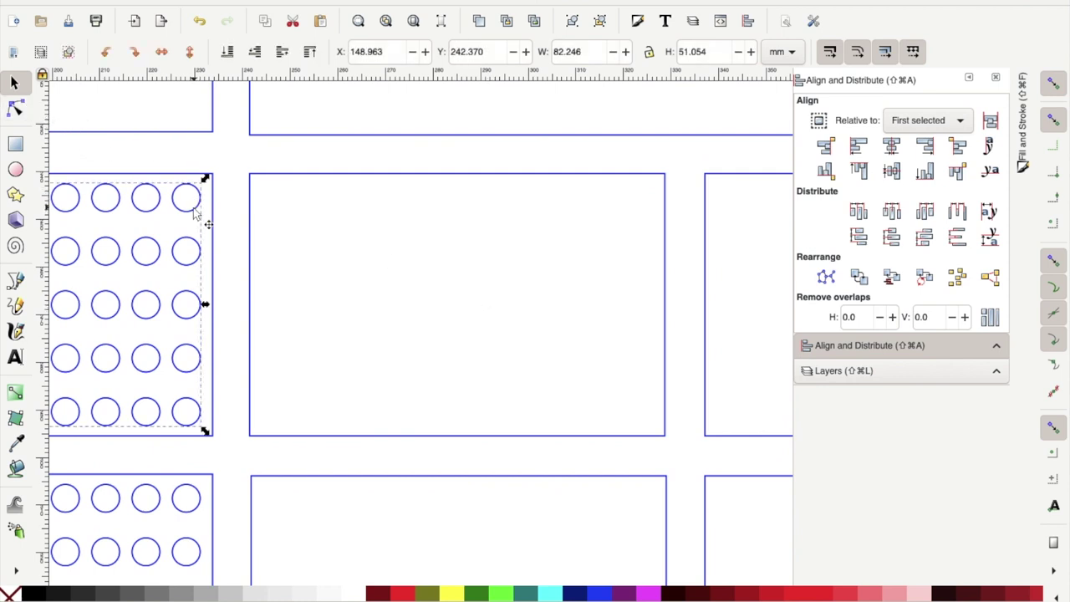
pyautogui.press('super+v')
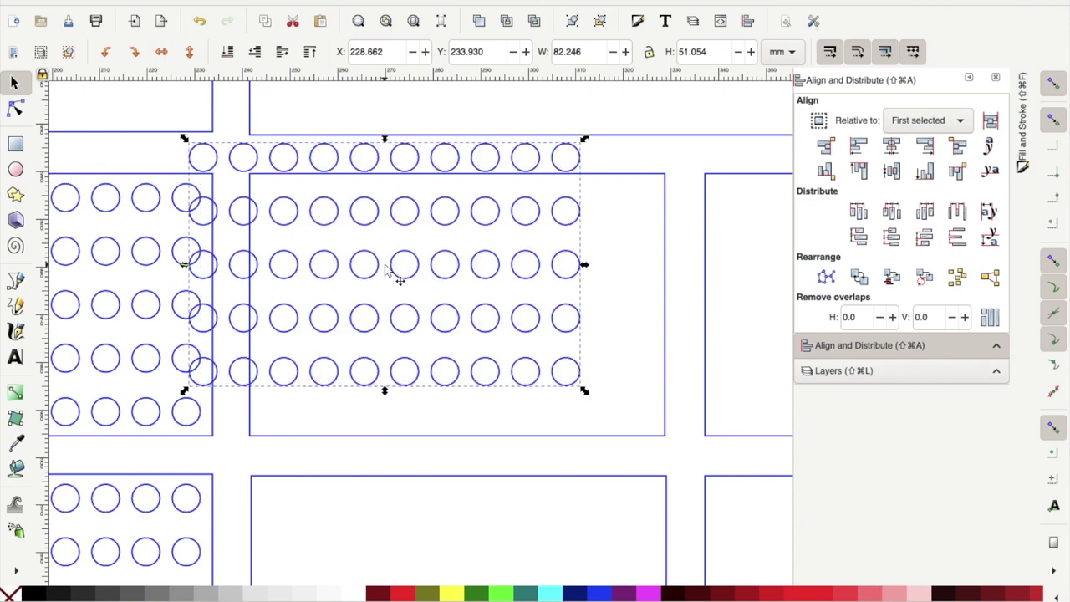
# Ungroup the pasted circle pattern and delete its upper four rows, keeping the lowest row.
pyautogui.press('super+shift+g')
pyautogui.moveTo(608, 111); pyautogui.dragTo(188, 343)
pyautogui.press('Delete')
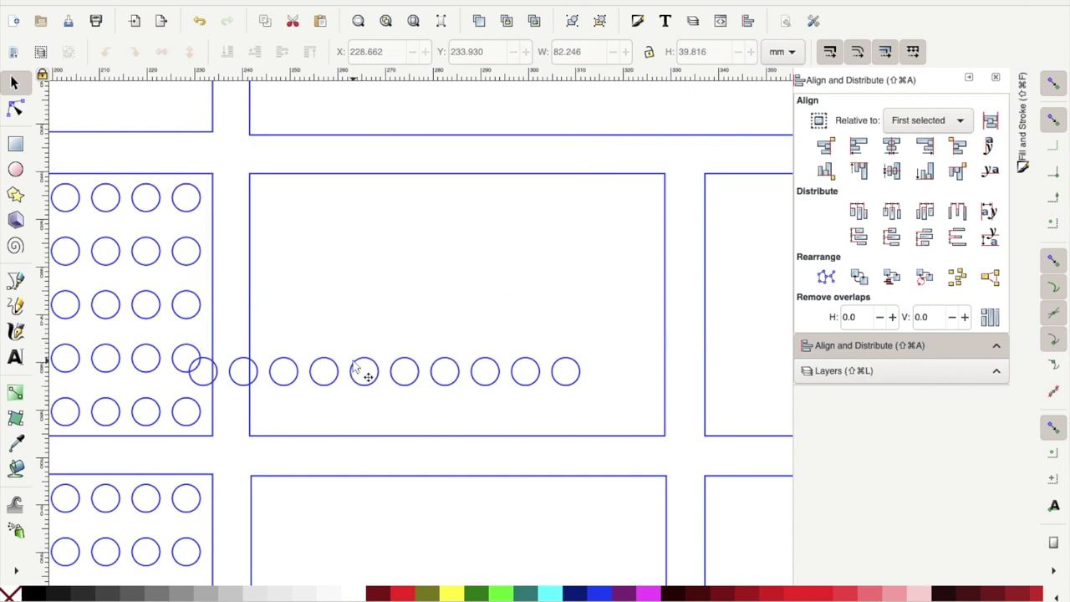
# Move the circle row into the empty sixth rectangle of row four and delete all but its two end circles.
pyautogui.moveTo(358, 368); pyautogui.dragTo(425, 314)
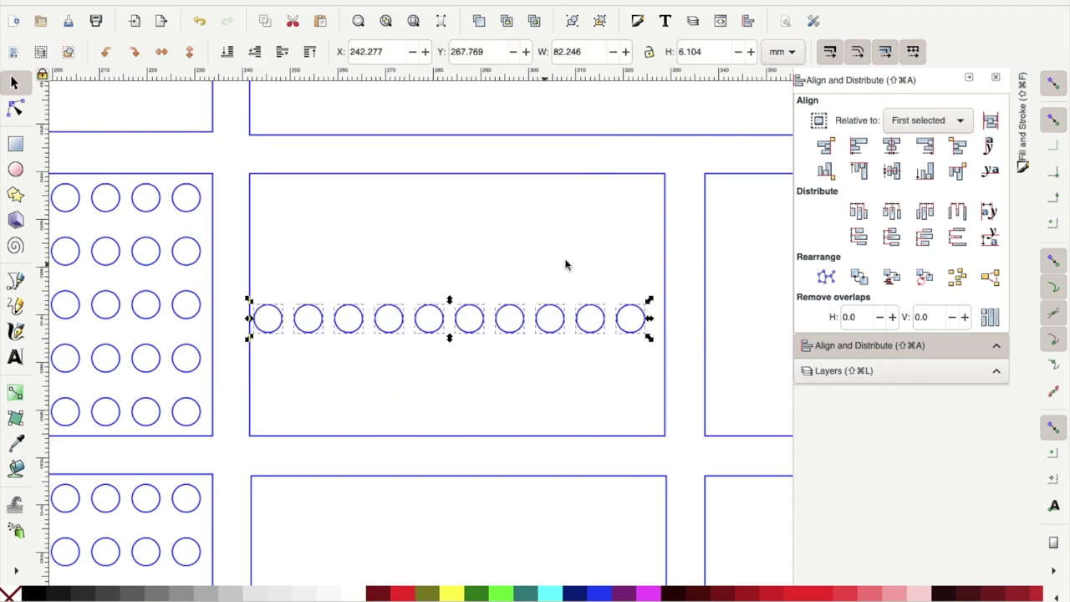
pyautogui.press('Escape')
pyautogui.moveTo(616, 278); pyautogui.dragTo(286, 375)
pyautogui.press('Delete')
# Place the two remaining circles in the rectangle's lower corners and nudge the right one slightly inward from the edge.
pyautogui.moveTo(283, 327); pyautogui.dragTo(289, 425)
pyautogui.moveTo(622, 333); pyautogui.dragTo(633, 433)
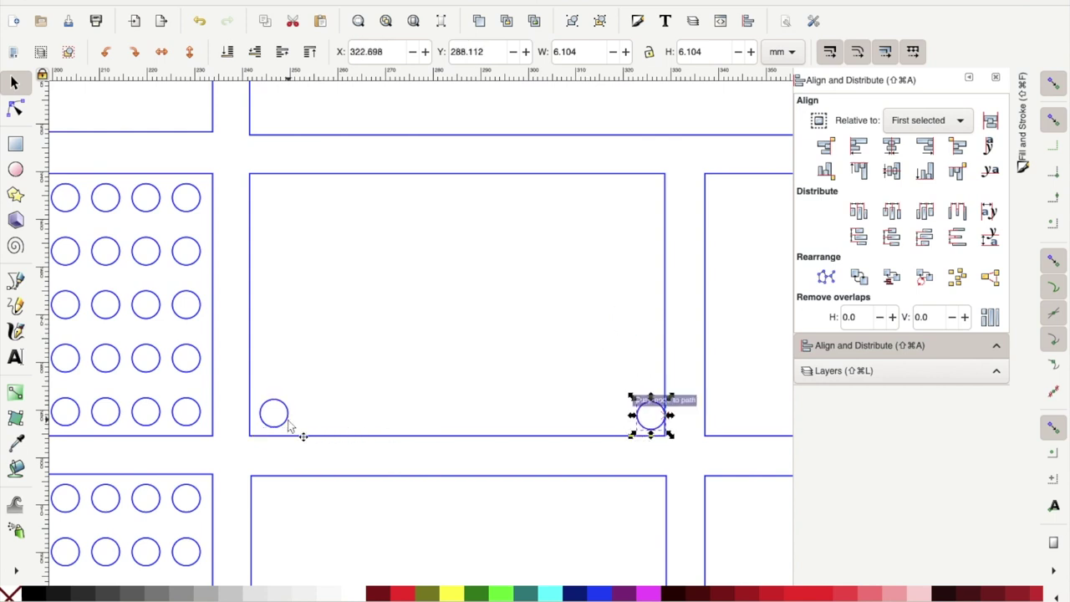
pyautogui.press('Left')
pyautogui.press('Left')
pyautogui.press('Left')
pyautogui.press('Left')
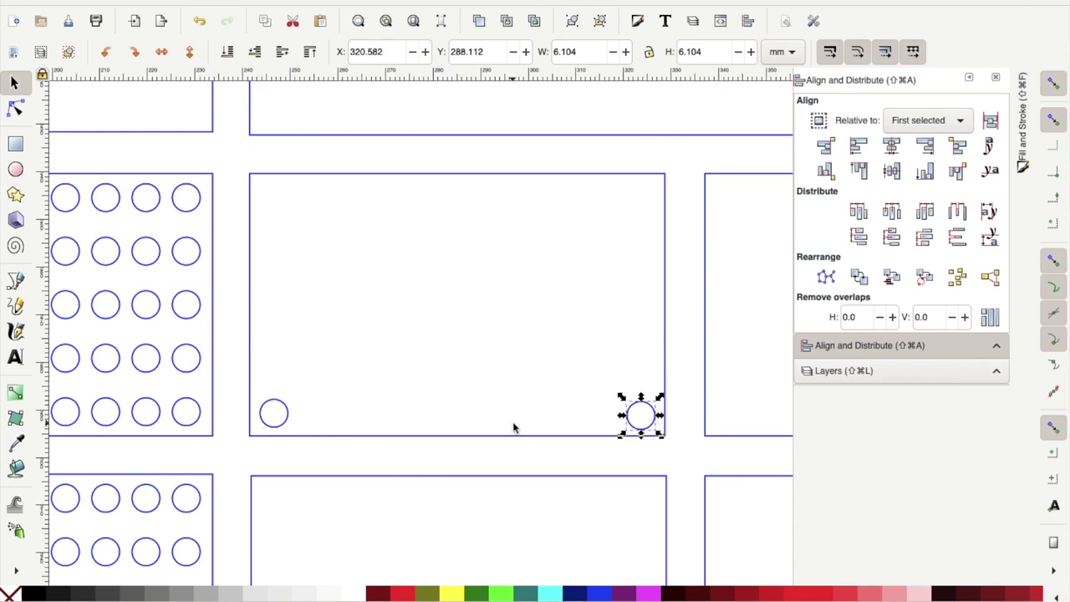
# Group the two lower circles and centre the pair horizontally on the rectangle.
pyautogui.keyDown('shift'); pyautogui.click(282, 420); pyautogui.keyUp('shift')
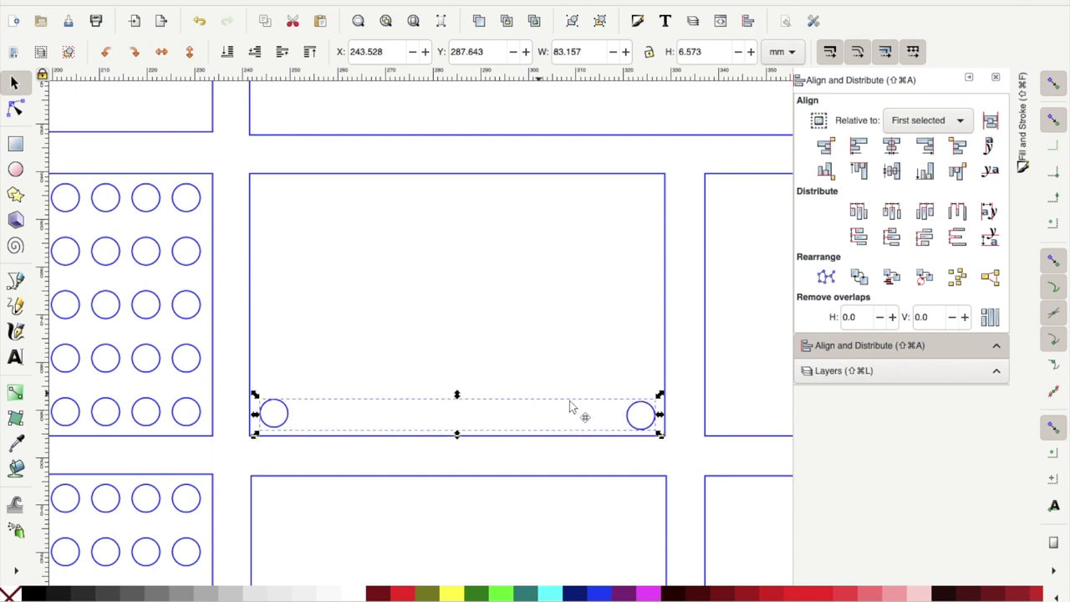
pyautogui.click(666, 386)
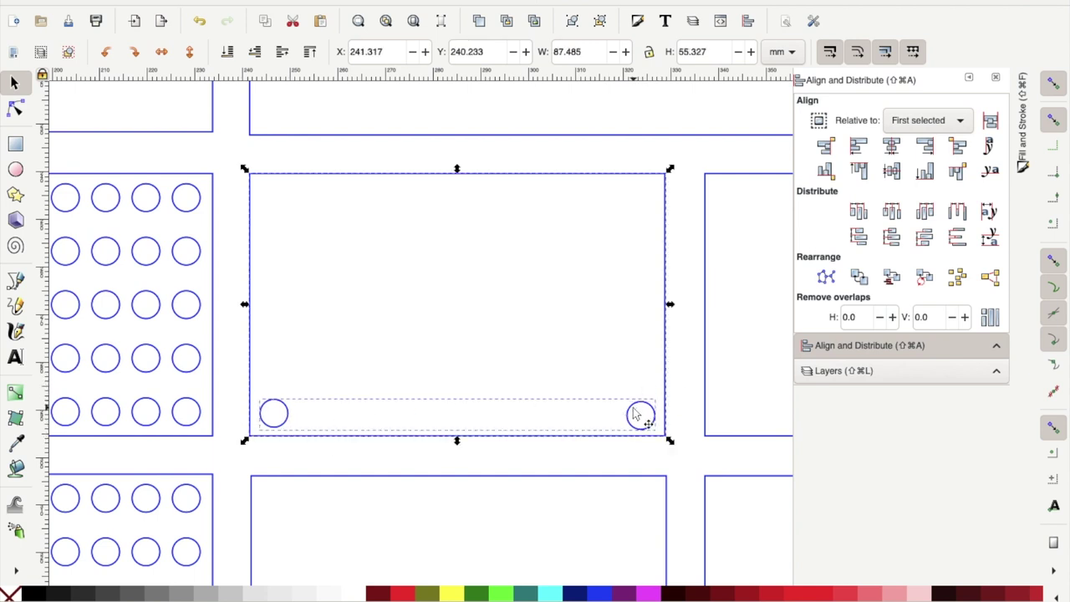
pyautogui.click(891, 147)
# Duplicate the circle pair and place the copy in the rectangle's upper corners.
pyautogui.click(640, 414)
pyautogui.hotkey('ctrl', 'd')
pyautogui.moveTo(641, 413); pyautogui.dragTo(638, 195)
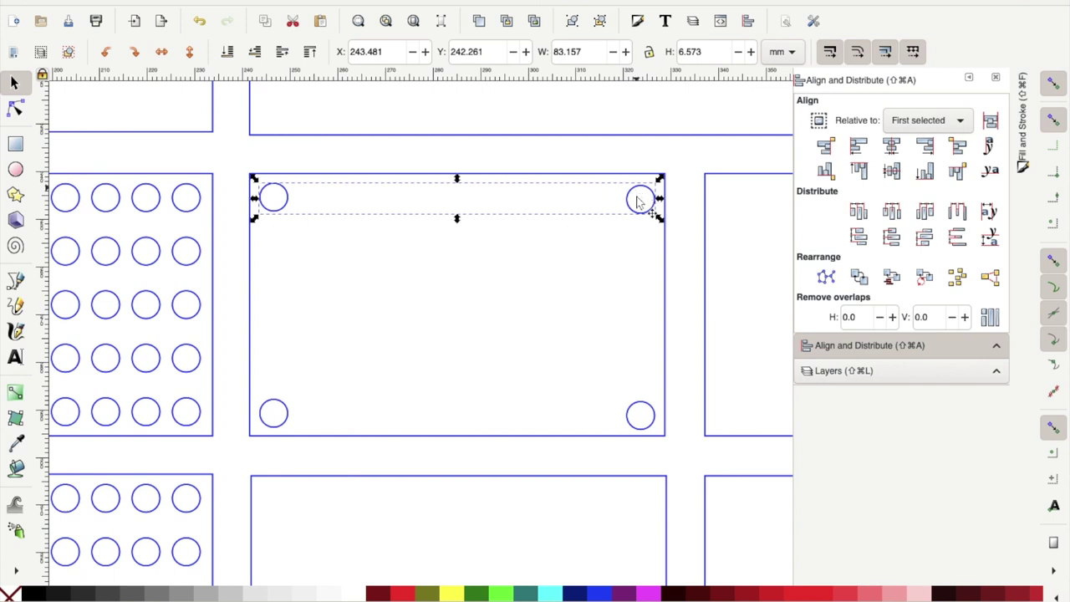
# Group the upper and lower circle pairs and centre the group vertically on the rectangle.
pyautogui.keyDown('shift'); pyautogui.click(639, 403); pyautogui.keyUp('shift')
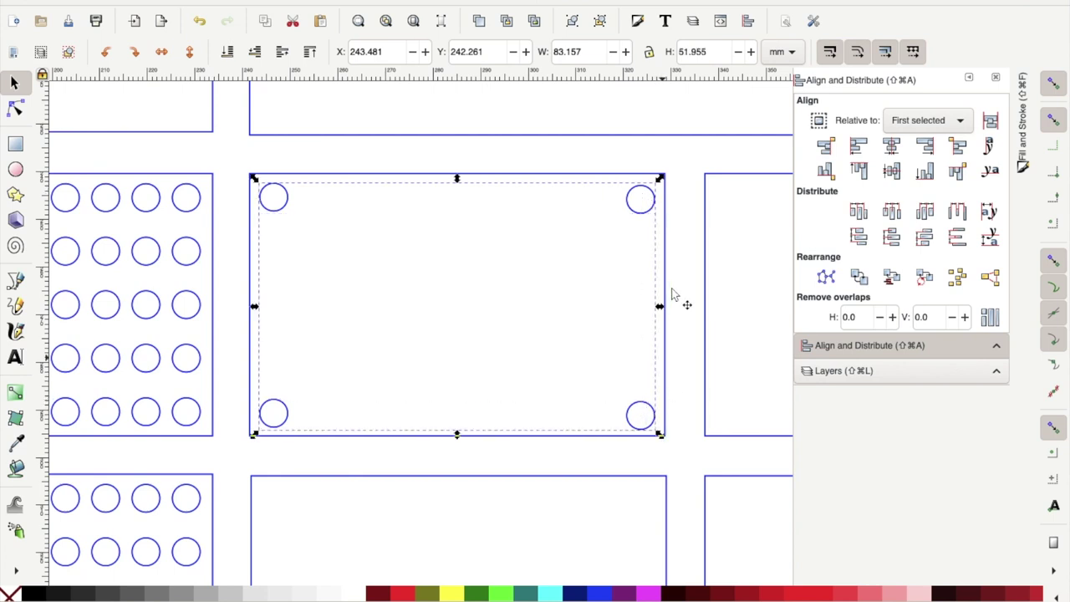
pyautogui.keyDown('shift'); pyautogui.click(666, 289); pyautogui.keyUp('shift')
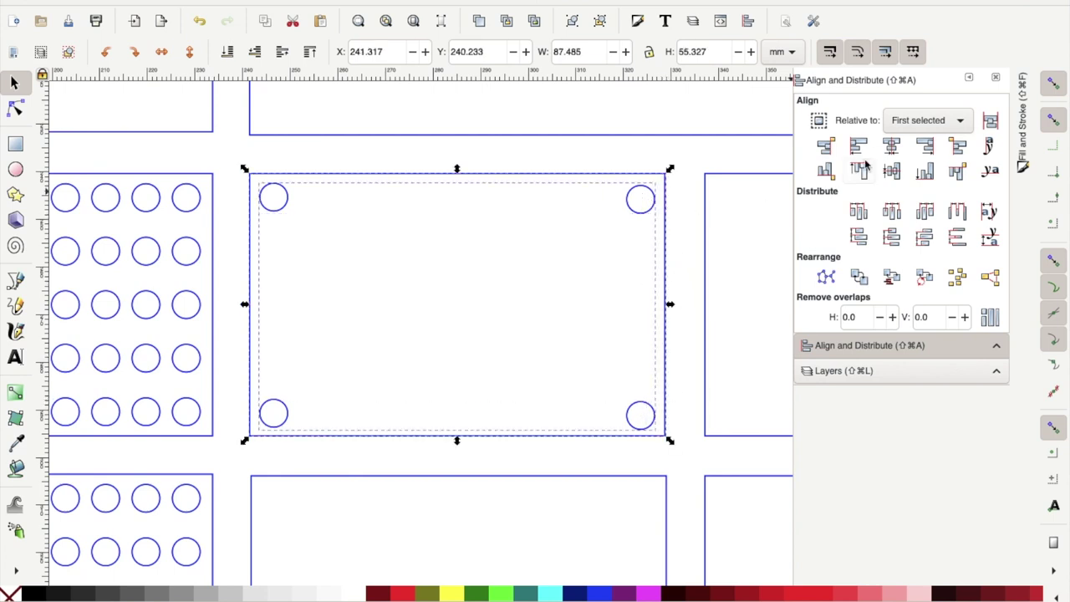
pyautogui.click(891, 171)
pyautogui.click(691, 277)
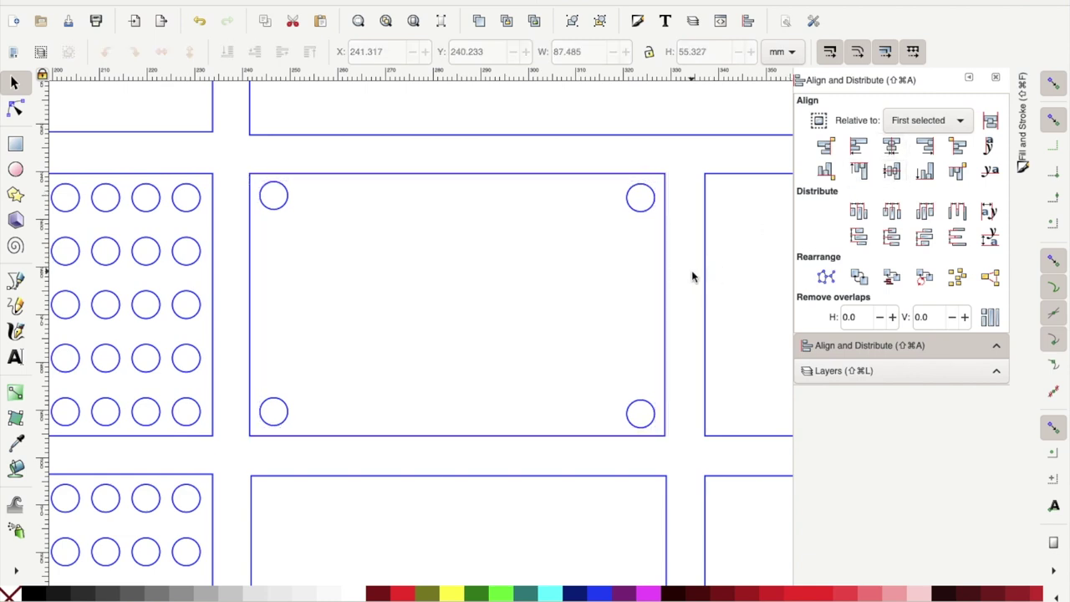
# Paste a copy of the four-corner circle group over the seventh rectangle in row four and centre it both ways.
pyautogui.scroll(-3, 692, 277)
pyautogui.hscroll(4, 691, 276)
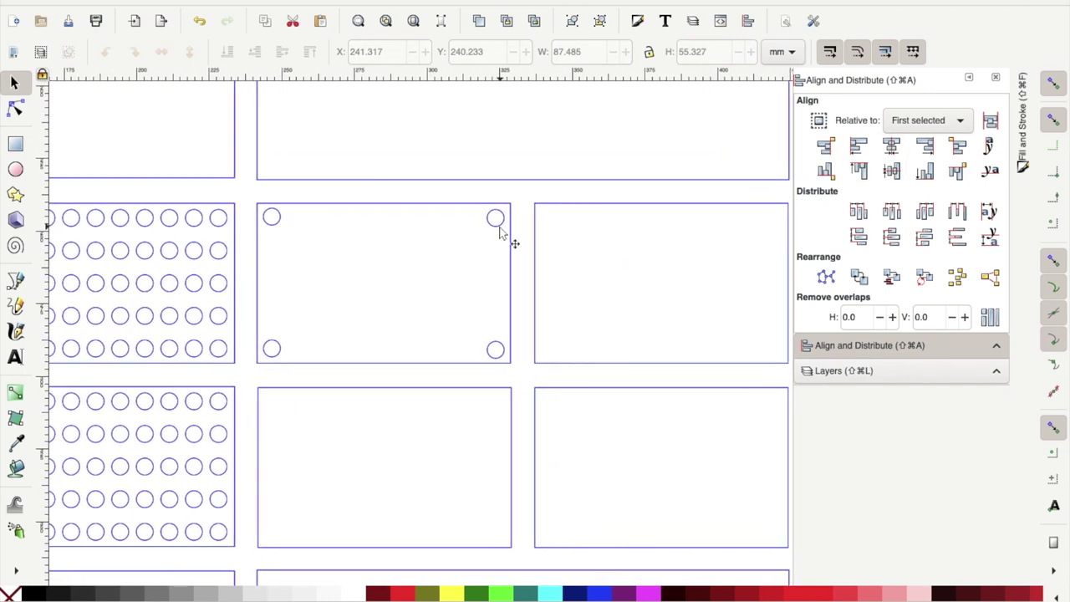
pyautogui.click(500, 234)
pyautogui.hscroll(3, 500, 234)
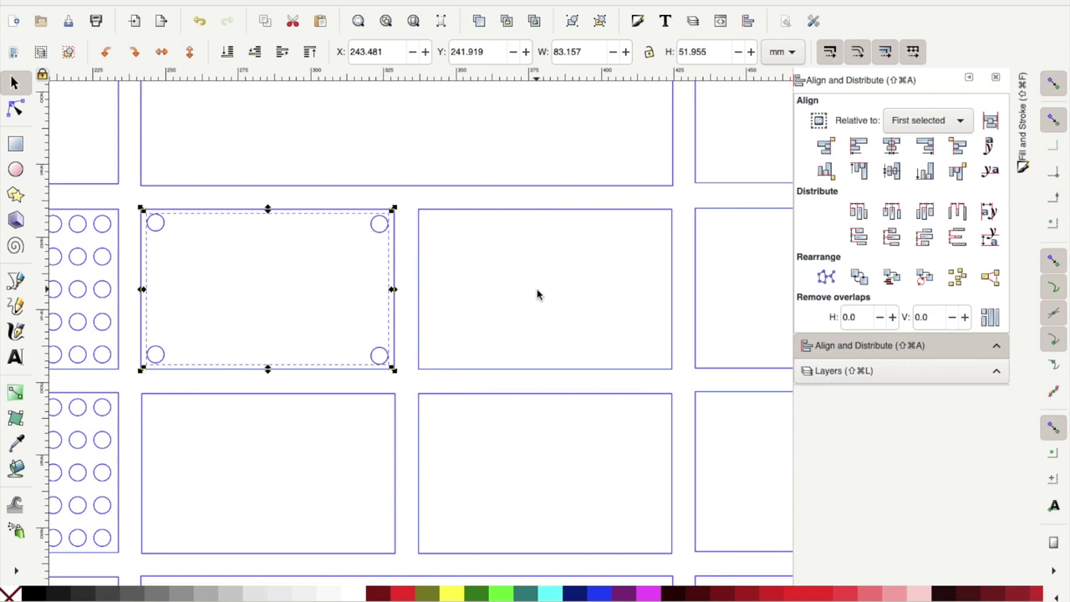
pyautogui.hotkey('ctrl', 'v')
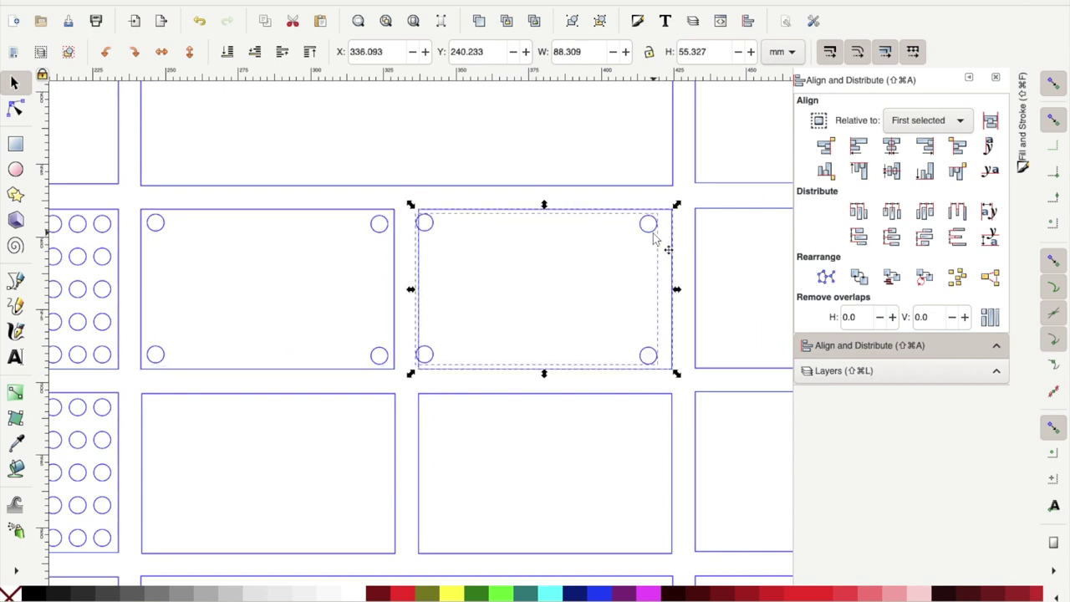
pyautogui.click(892, 145)
pyautogui.click(892, 171)
# Paste two copies of the four-circle group over row five and centre one of them in the sixth rectangle.
pyautogui.scroll(-5, 510, 406)
pyautogui.hscroll(-2, 510, 406)
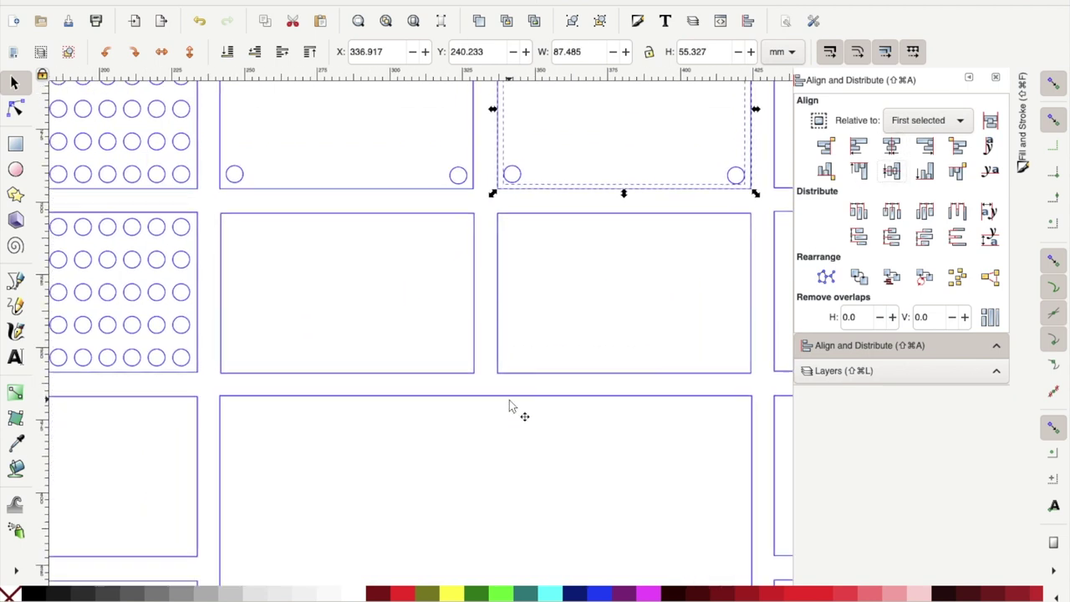
pyautogui.press('super+v')
pyautogui.press('super+v')
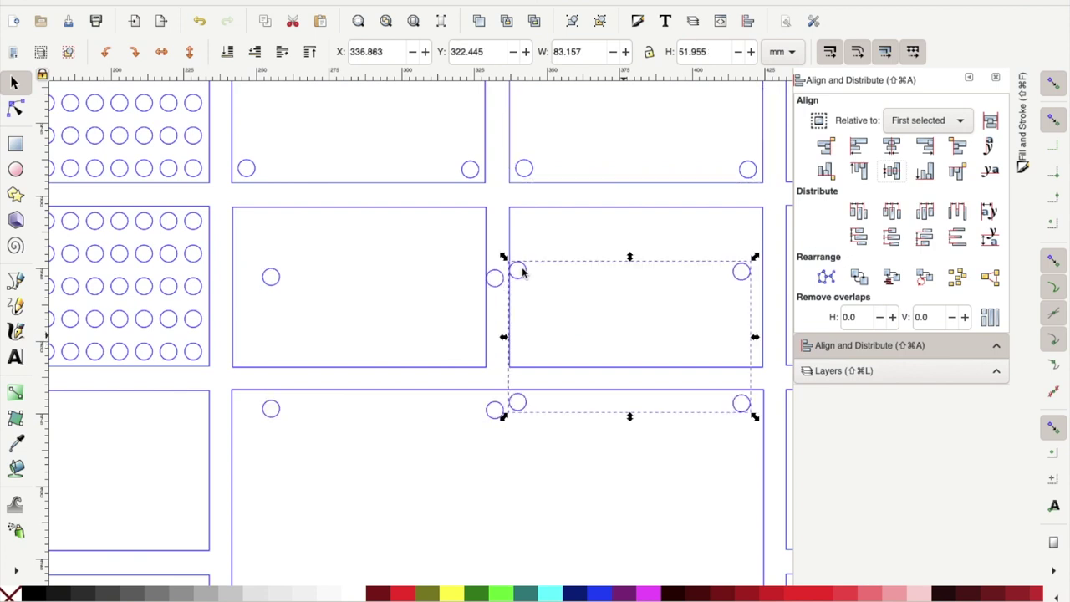
pyautogui.click(316, 270)
pyautogui.keyDown('shift'); pyautogui.click(278, 282); pyautogui.keyUp('shift')
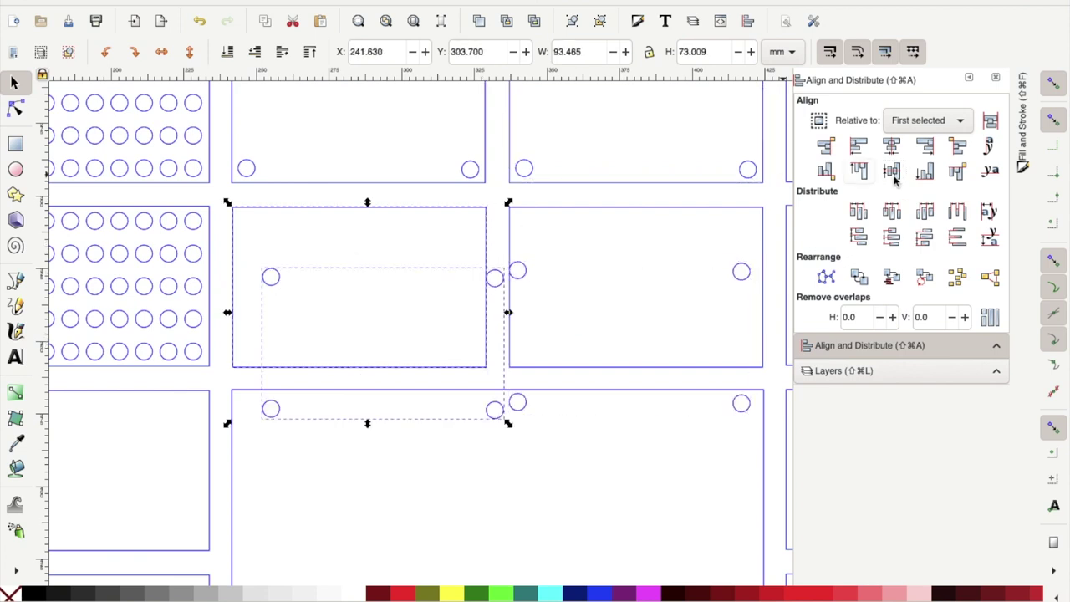
pyautogui.click(892, 145)
pyautogui.click(891, 171)
# Centre the other pasted four-circle group horizontally and vertically in the seventh rectangle of row five.
pyautogui.click(749, 209)
pyautogui.keyDown('shift'); pyautogui.click(747, 269); pyautogui.keyUp('shift')
pyautogui.click(891, 146)
pyautogui.click(893, 170)
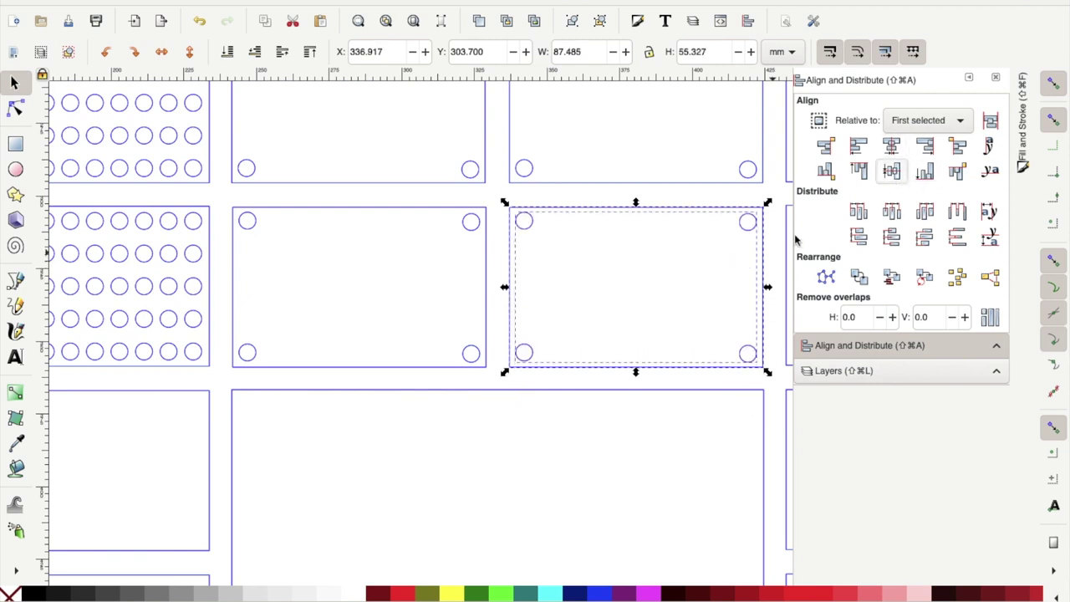
# Paste a copy of the four-circle group into the upper-right large rectangle and move it to the lower-left corner.
pyautogui.press('5')
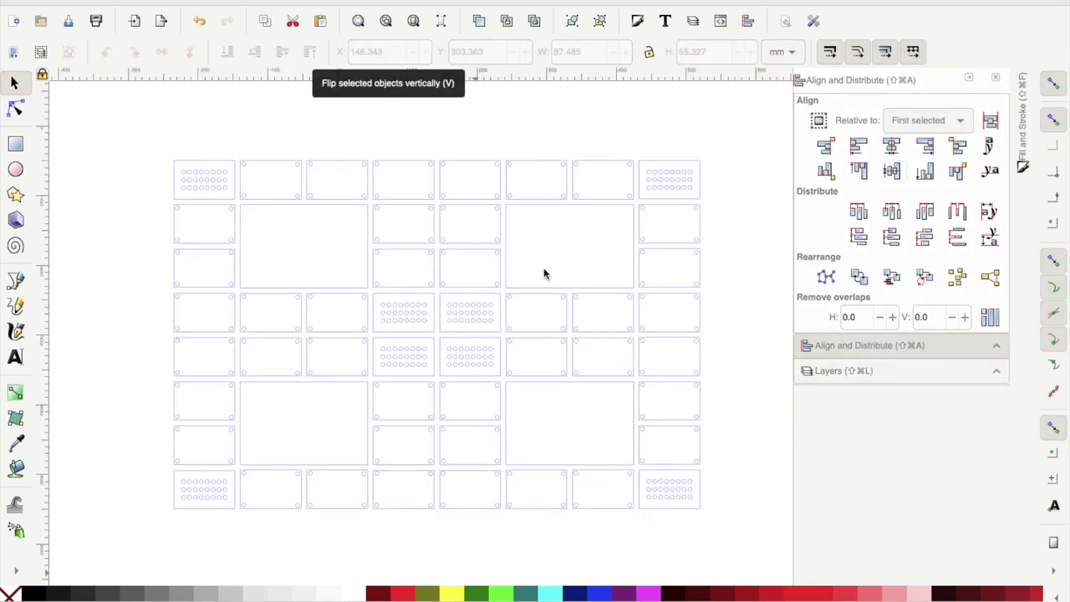
pyautogui.click(518, 248)
pyautogui.scroll(5, 520, 253)
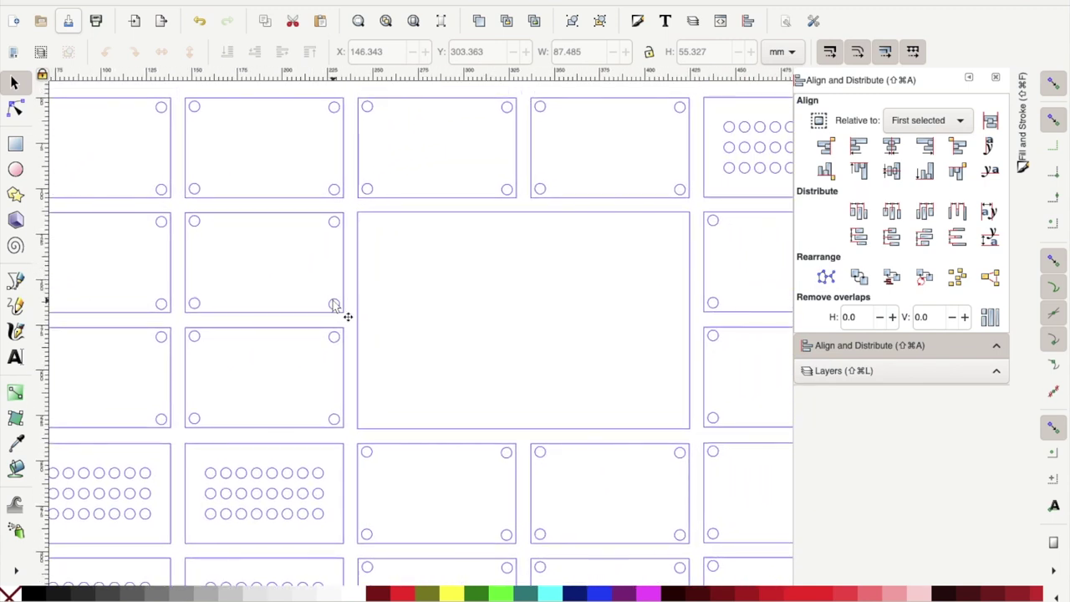
pyautogui.click(334, 306)
pyautogui.hotkey('ctrl', 'v')
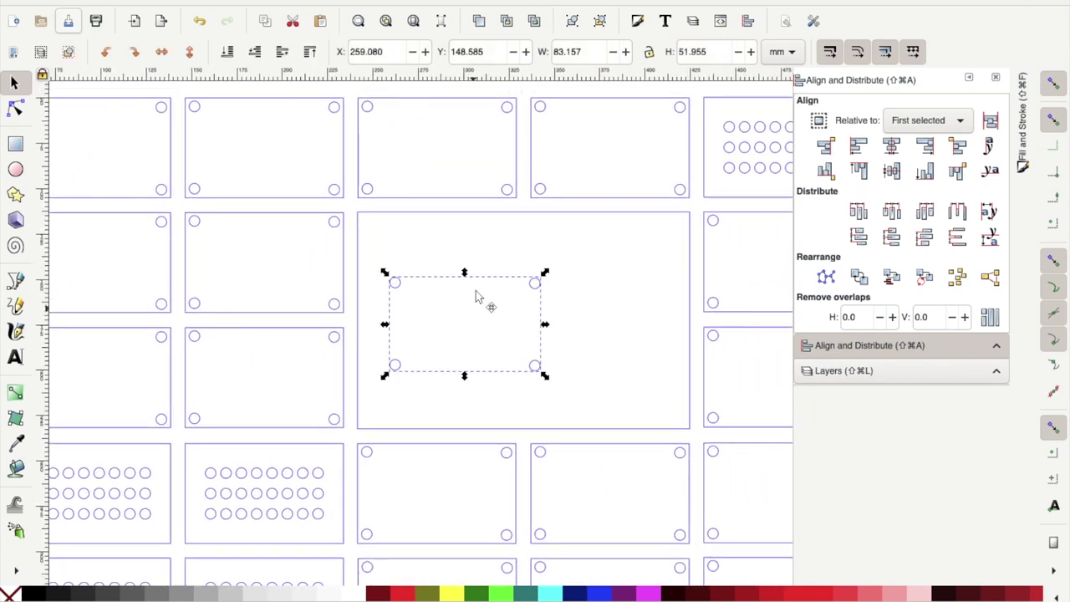
pyautogui.moveTo(530, 286); pyautogui.dragTo(503, 350)
# Align the copy's bottom edge with the four-circle group in the neighbouring small rectangle of row three.
pyautogui.click(335, 418)
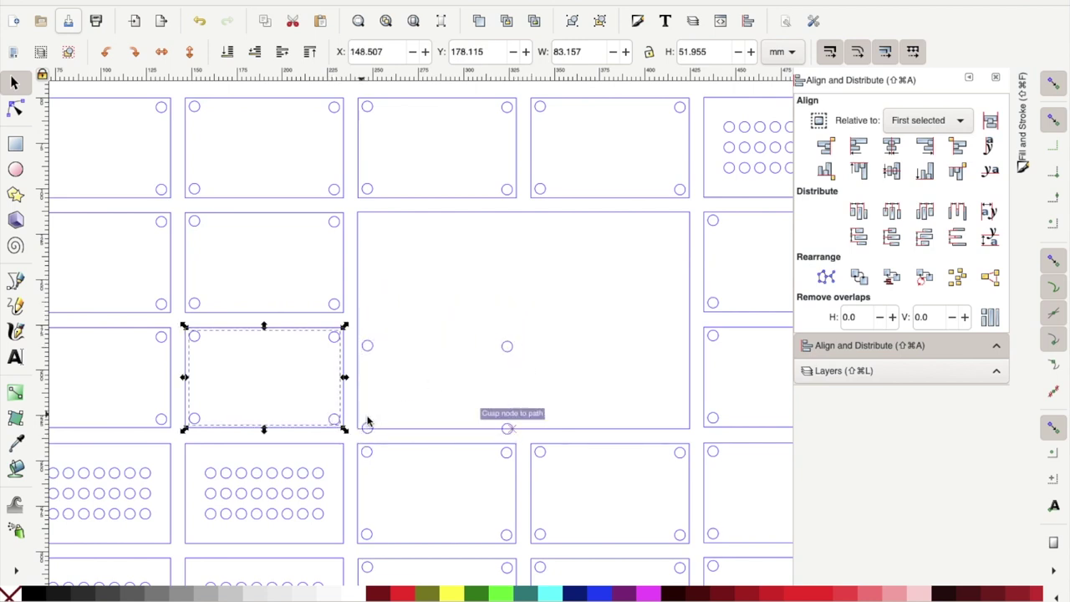
pyautogui.keyDown('shift'); pyautogui.click(371, 420); pyautogui.keyUp('shift')
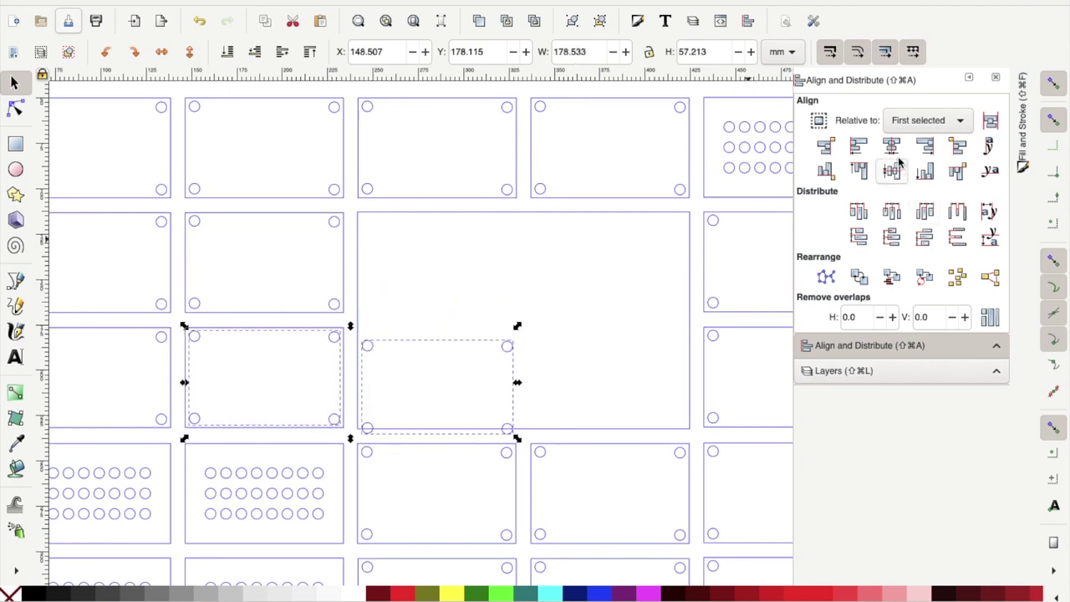
pyautogui.click(925, 173)
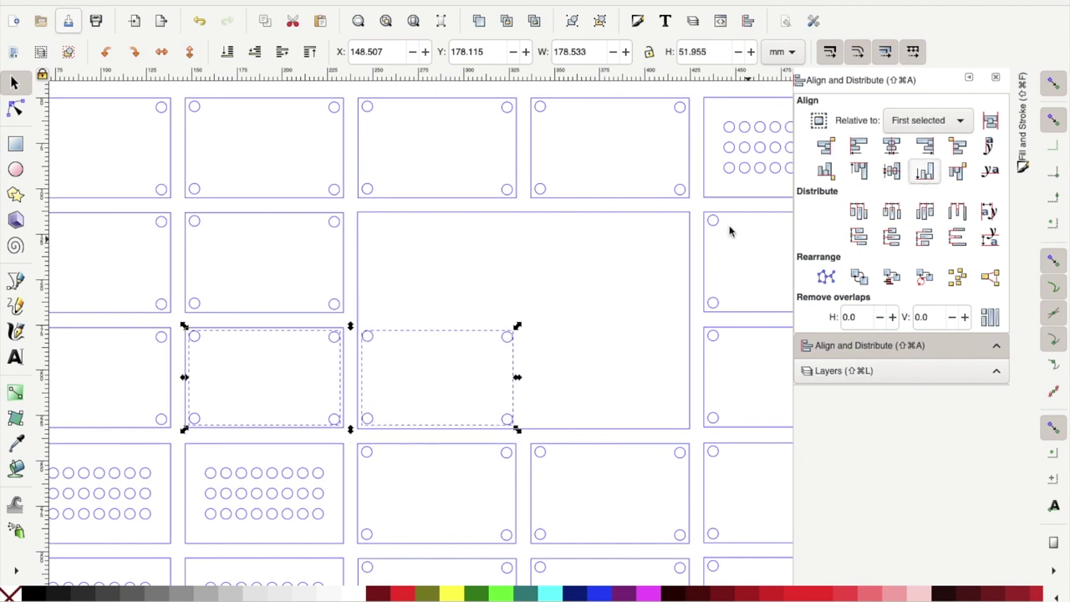
pyautogui.click(635, 288)
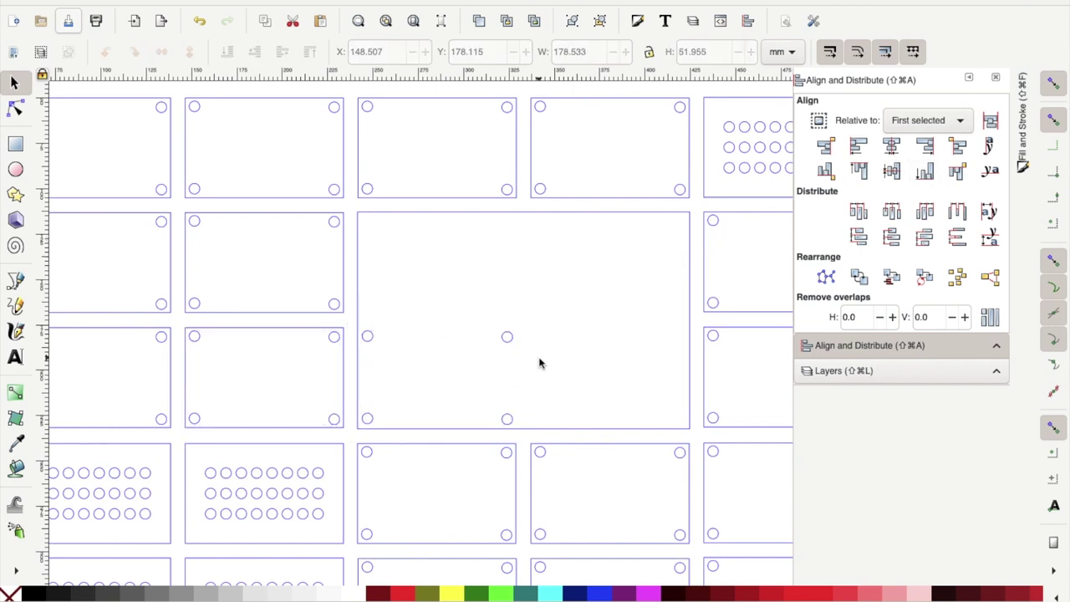
# Duplicate the four-circle group upward and align its top edge with the neighbouring circle group in row two.
pyautogui.click(369, 337)
pyautogui.moveTo(424, 365); pyautogui.dragTo(493, 246)
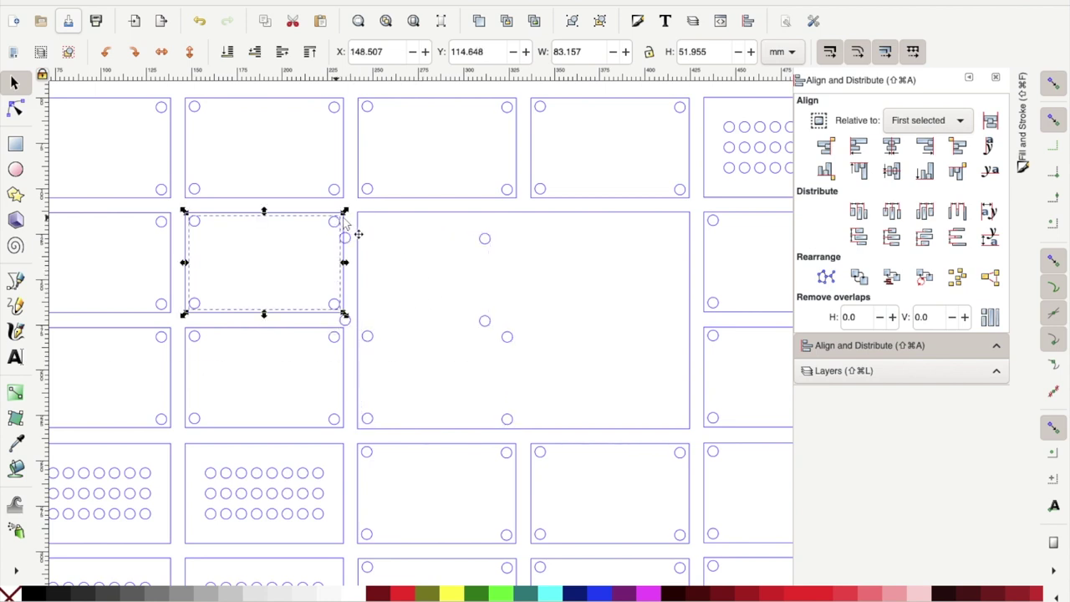
pyautogui.keyDown('shift'); pyautogui.click(492, 242); pyautogui.keyUp('shift')
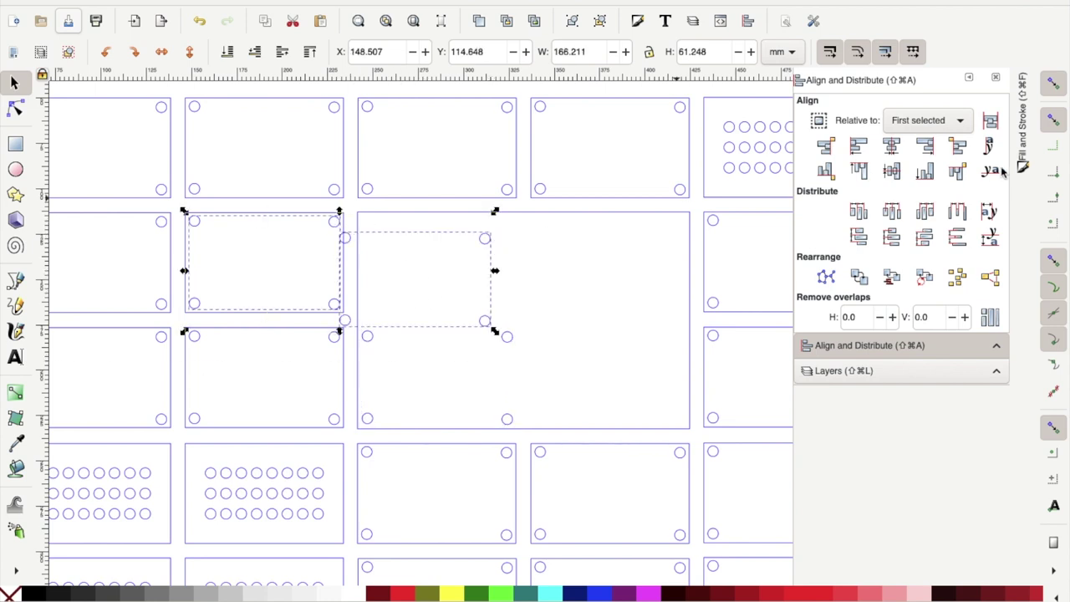
pyautogui.click(858, 171)
# Centre the upper four-circle group horizontally on the lower one inside the large rectangle.
pyautogui.click(527, 348)
pyautogui.click(508, 338)
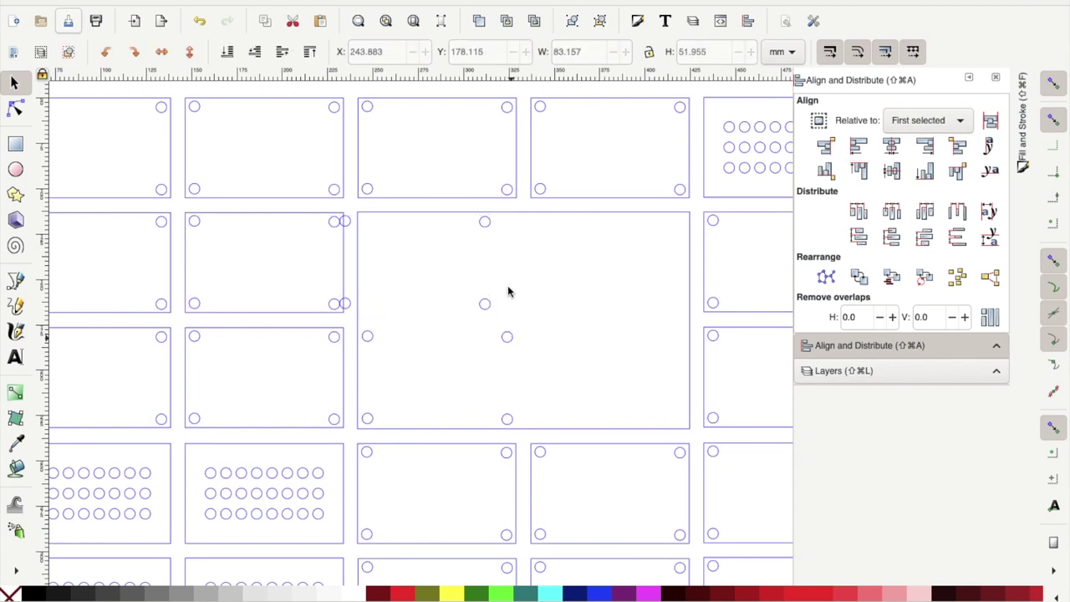
pyautogui.keyDown('shift'); pyautogui.click(491, 239); pyautogui.keyUp('shift')
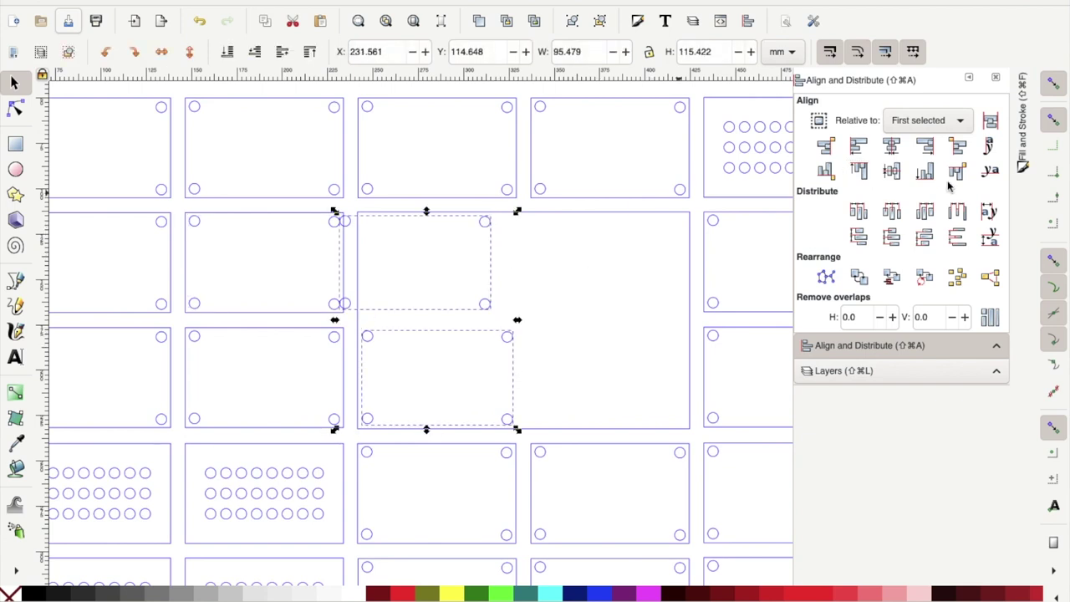
pyautogui.click(892, 147)
pyautogui.click(655, 281)
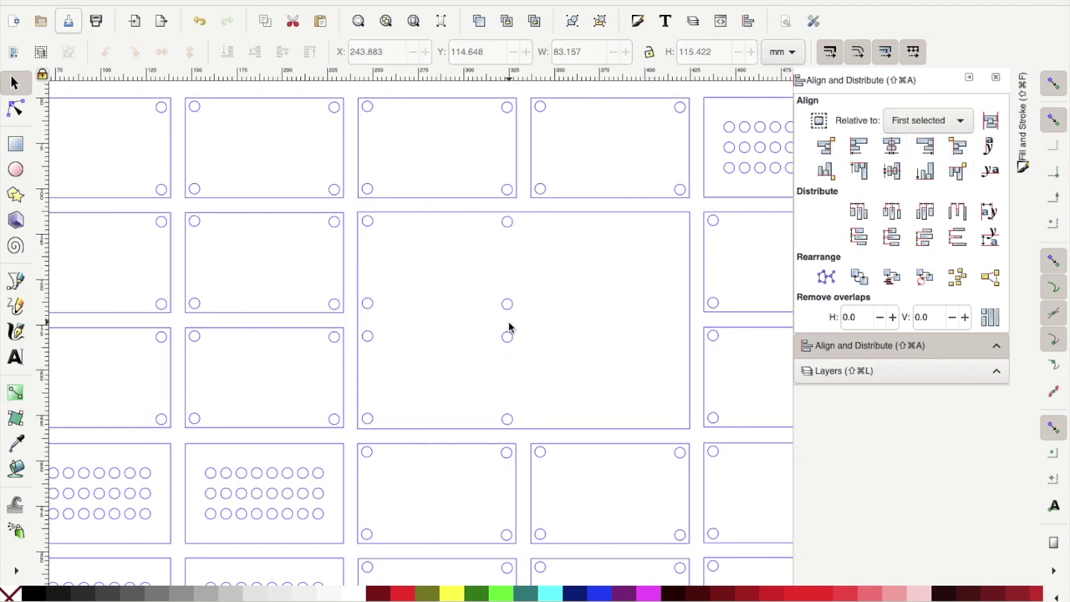
# Break both four-circle groups into pairs and delete the two inner pairs, keeping the top and bottom ones.
pyautogui.click(17, 111)
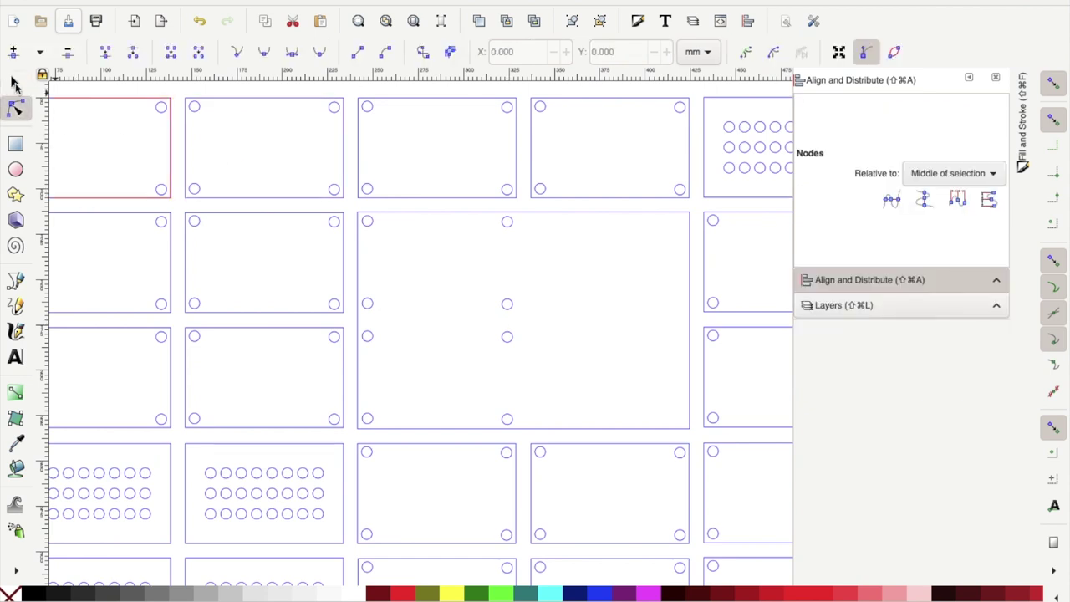
pyautogui.click(14, 83)
pyautogui.click(510, 306)
pyautogui.keyDown('shift'); pyautogui.click(522, 357); pyautogui.keyUp('shift')
pyautogui.click(577, 335)
pyautogui.moveTo(546, 289); pyautogui.dragTo(353, 354)
pyautogui.press('Delete')
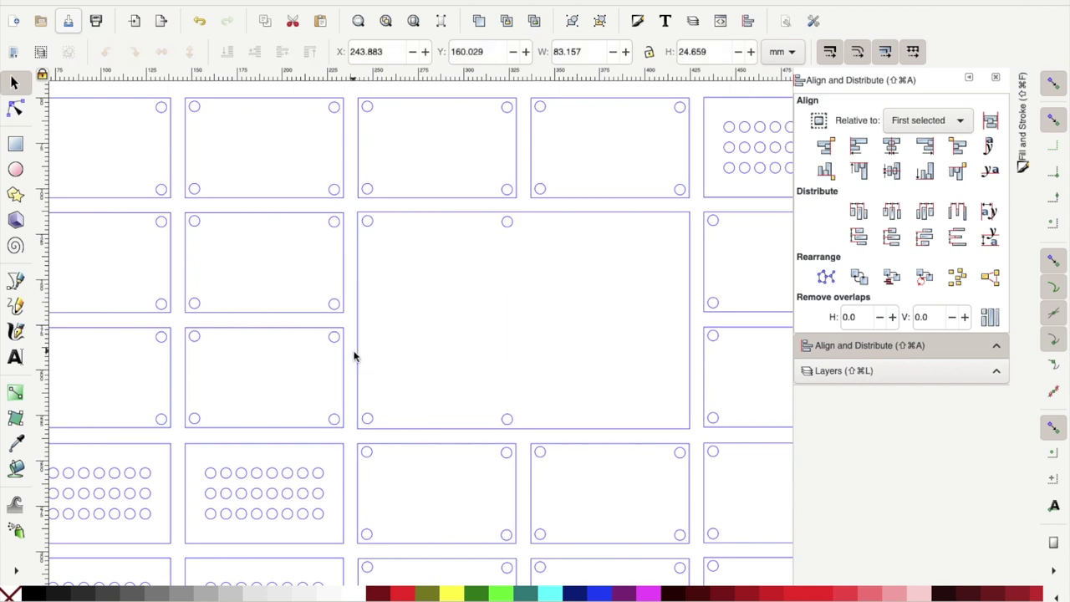
# Ungroup the top circle pair inside the upper-right large rectangle.
pyautogui.click(505, 226)
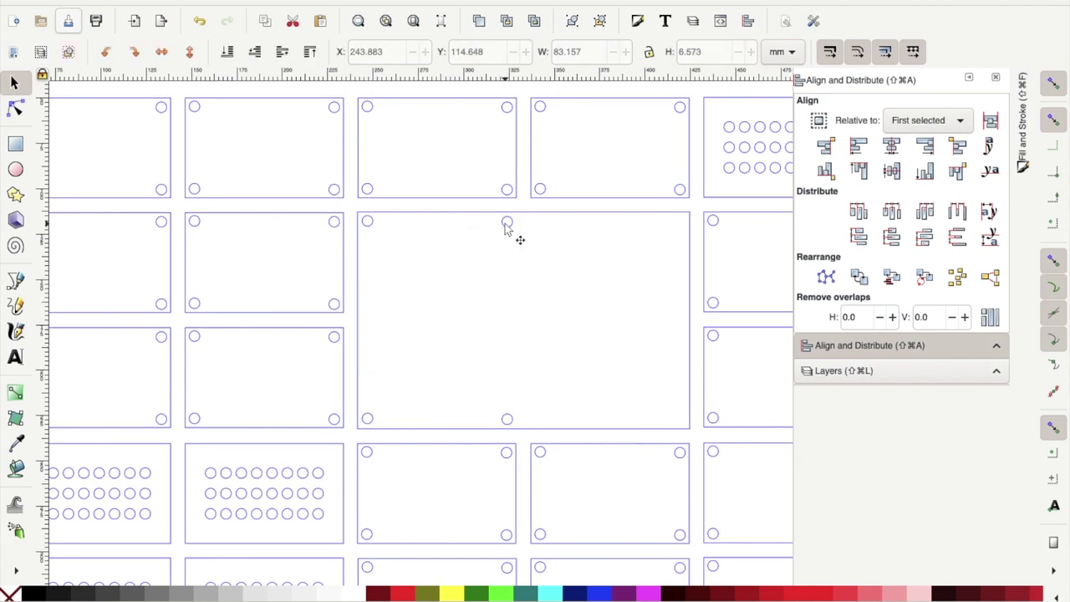
pyautogui.click(510, 420)
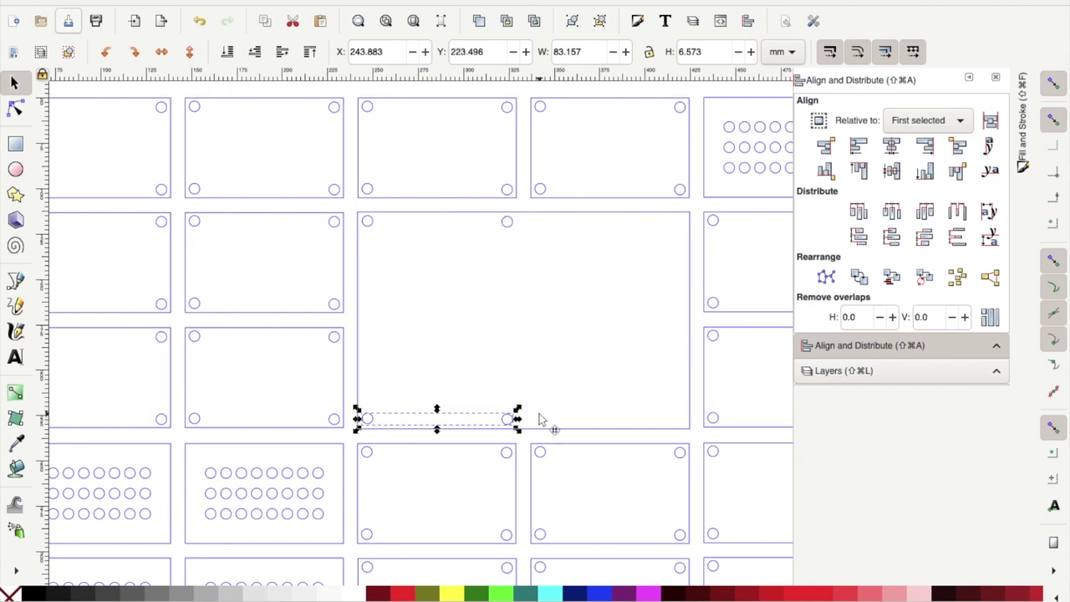
pyautogui.press('Escape')
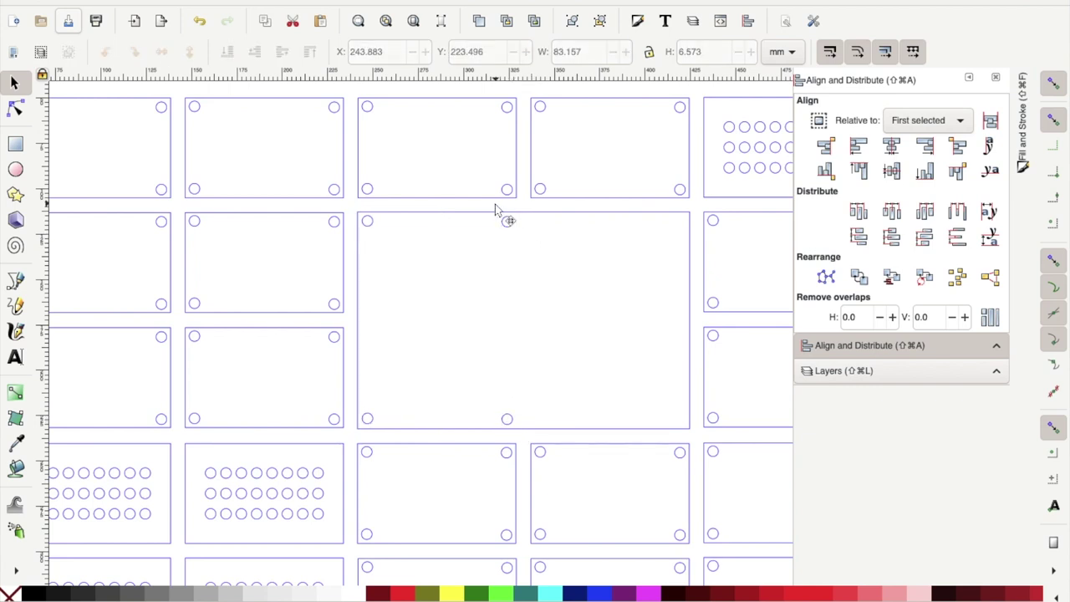
pyautogui.click(537, 443)
pyautogui.click(506, 222)
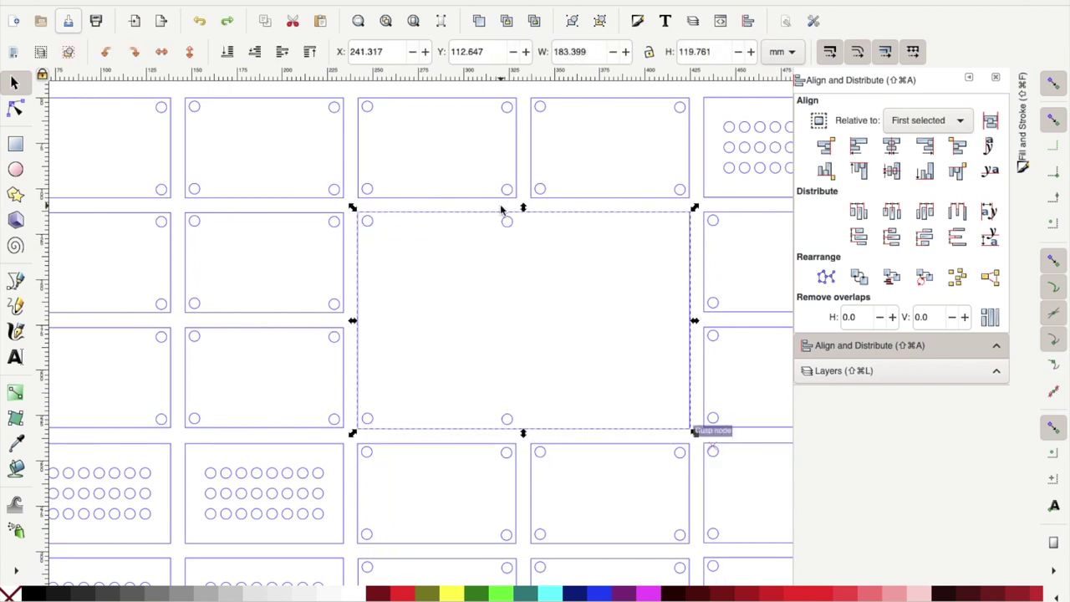
pyautogui.press('Escape')
pyautogui.moveTo(502, 215); pyautogui.dragTo(524, 381)
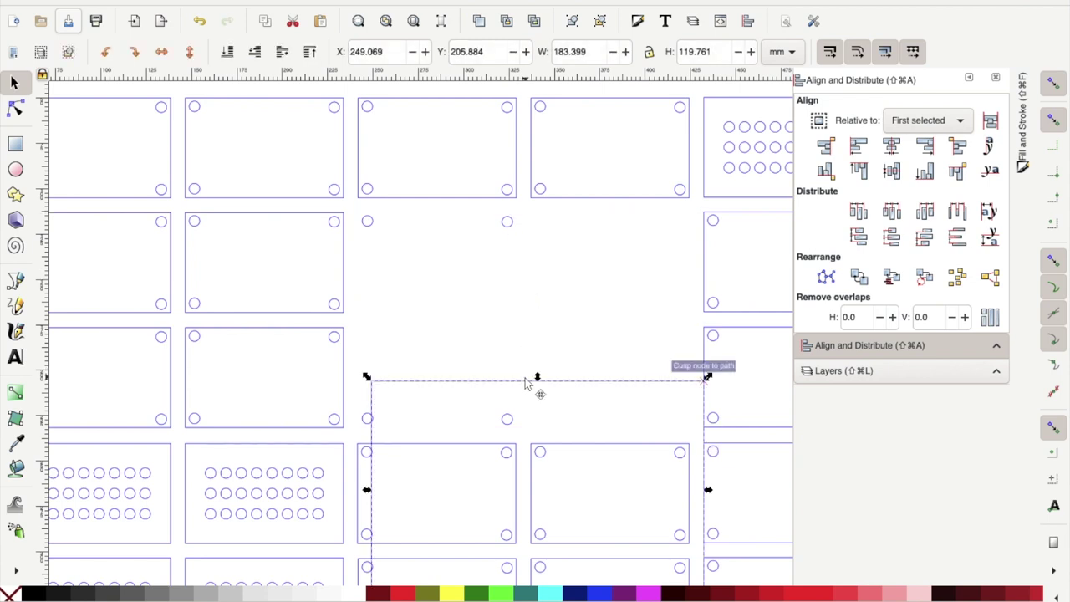
pyautogui.press('Escape')
pyautogui.press('super+z')
# Ungroup the bottom circle pair and group the two inner circles, top and bottom, into one vertical pair.
pyautogui.moveTo(491, 164); pyautogui.dragTo(541, 378)
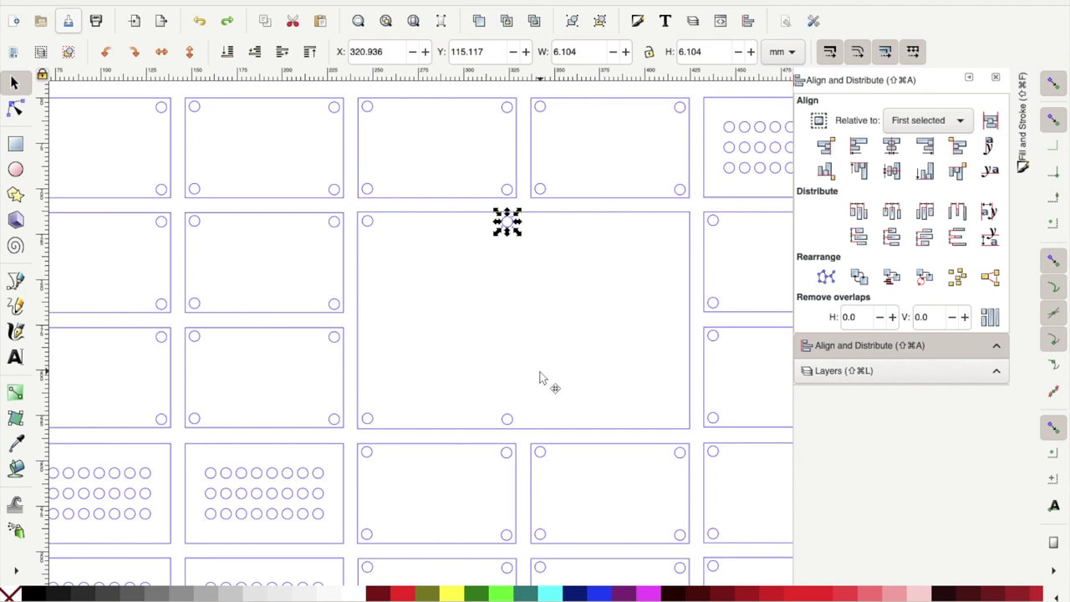
pyautogui.click(484, 164)
pyautogui.moveTo(529, 265); pyautogui.dragTo(529, 438)
pyautogui.keyDown('shift'); pyautogui.click(509, 420); pyautogui.keyUp('shift')
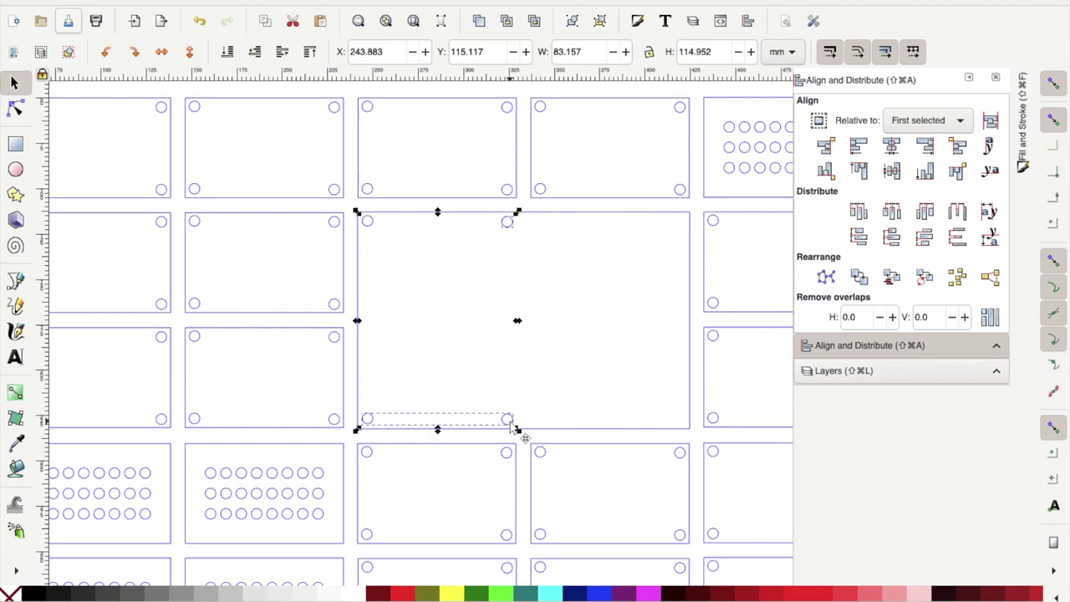
pyautogui.click(492, 173)
pyautogui.moveTo(493, 171); pyautogui.dragTo(518, 446)
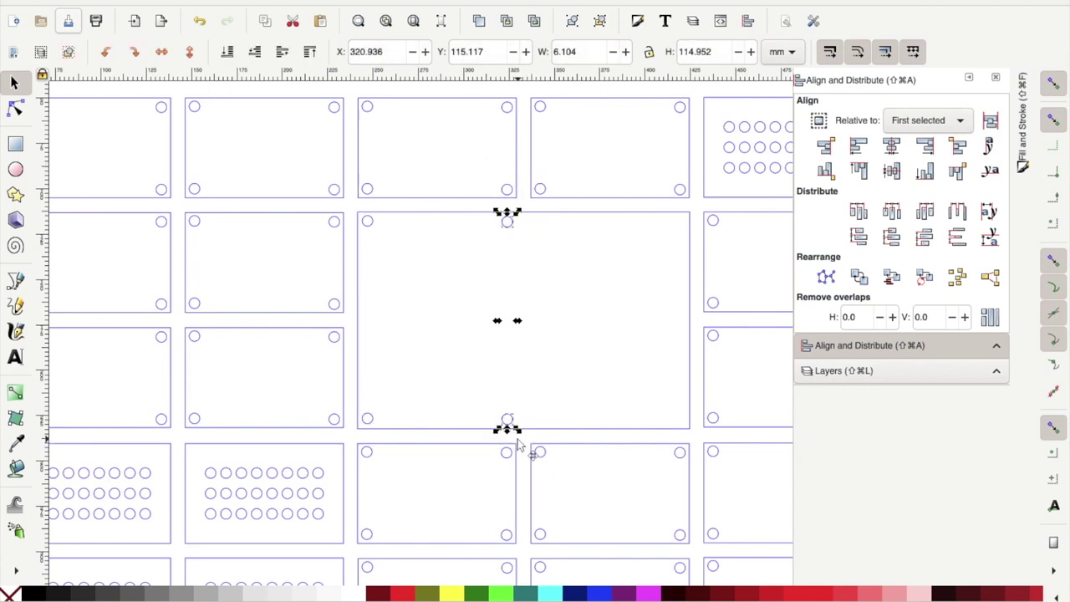
# Move the vertical pair to the large rectangle's right side and align its right edge with the corner-circle group in the rectangle above.
pyautogui.moveTo(512, 420); pyautogui.dragTo(675, 411)
pyautogui.click(680, 196)
pyautogui.keyDown('shift'); pyautogui.click(664, 221); pyautogui.keyUp('shift')
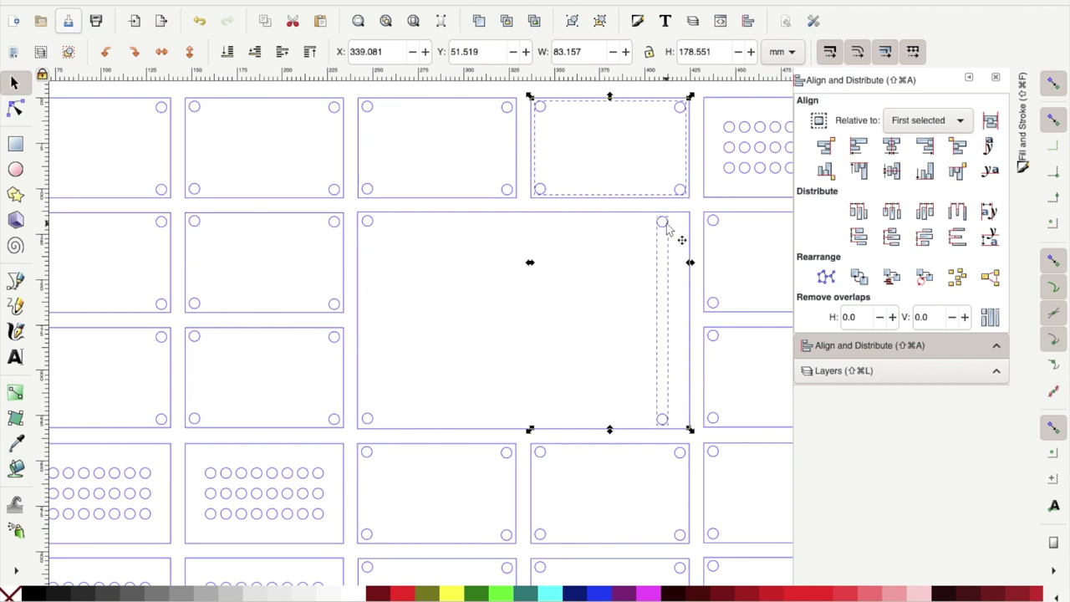
pyautogui.click(926, 146)
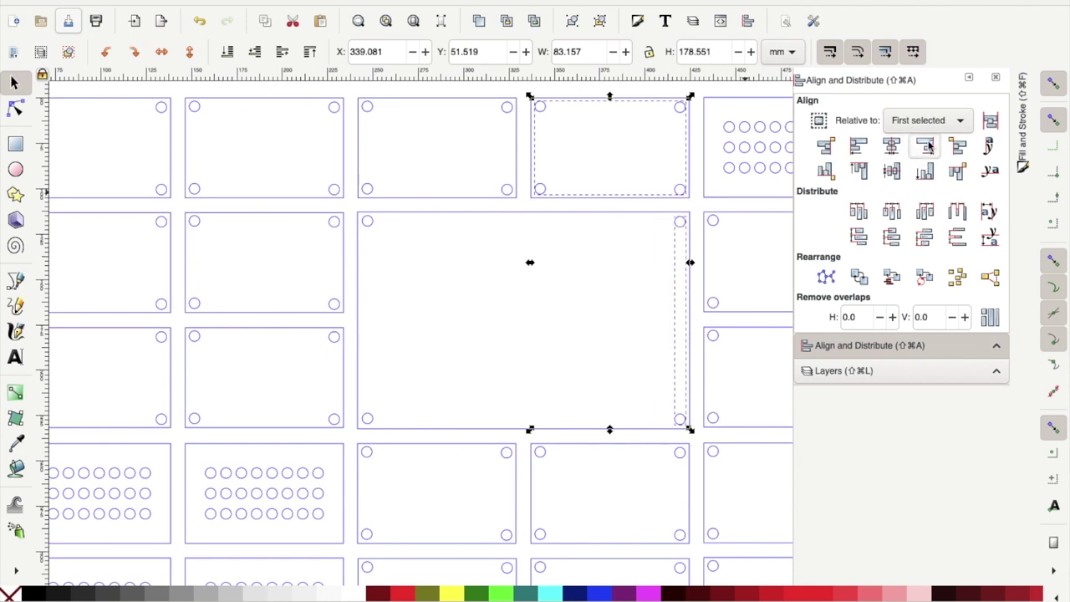
pyautogui.click(705, 197)
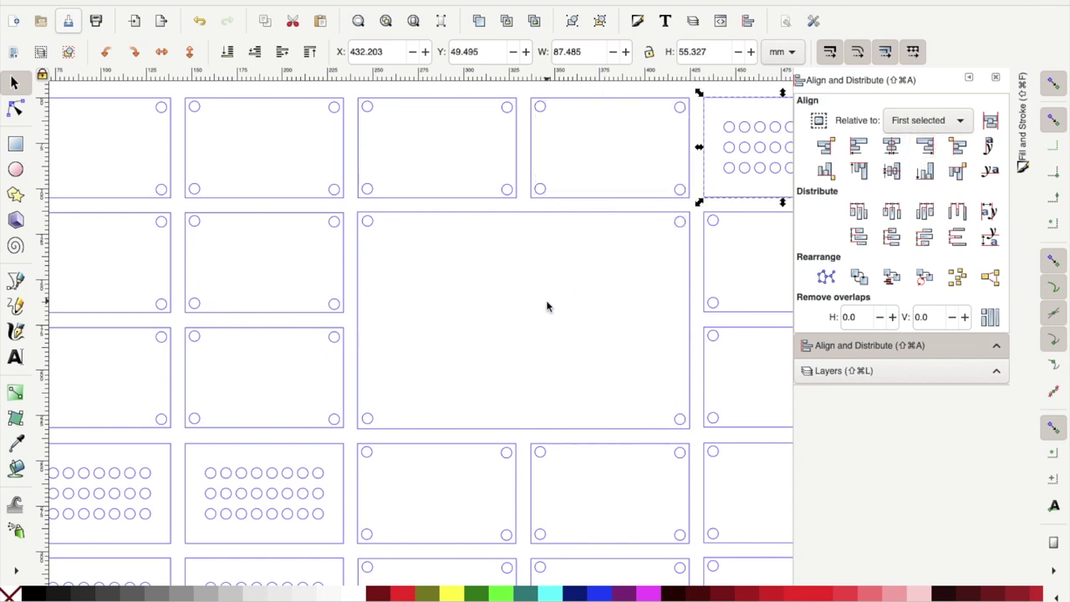
# Group the right-hand pair with the two left-hand circles as one four-corner set for the large rectangle.
pyautogui.scroll(-1, 547, 306)
pyautogui.click(638, 251)
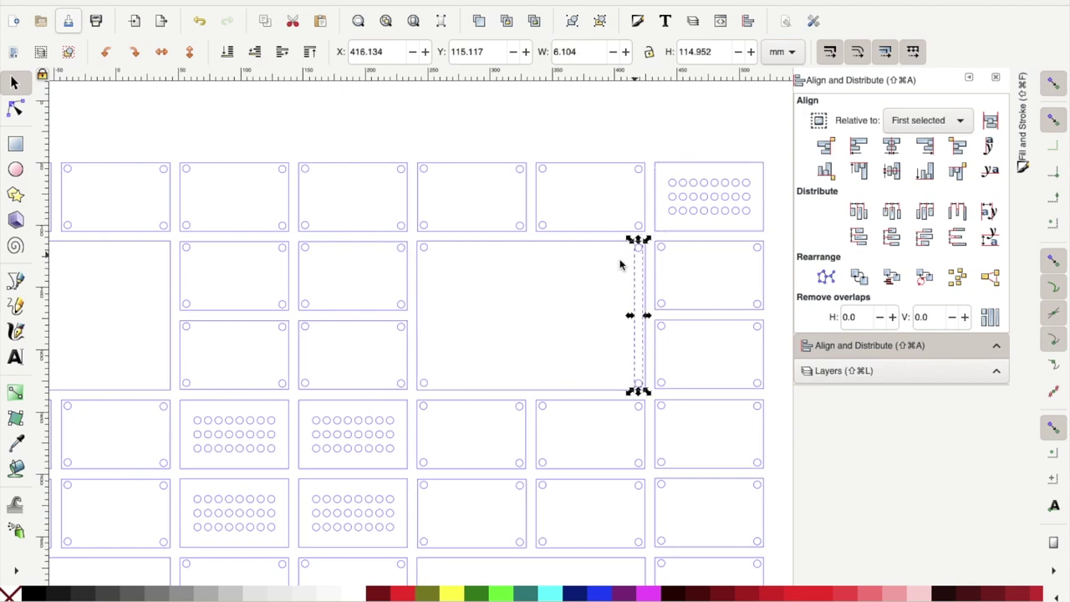
pyautogui.keyDown('shift'); pyautogui.click(429, 259); pyautogui.keyUp('shift')
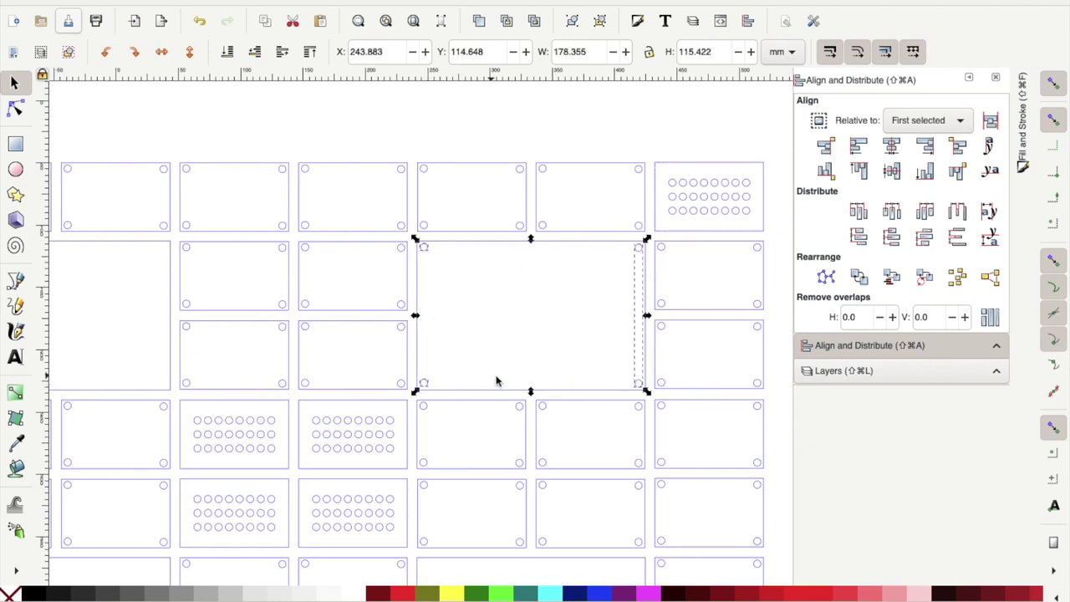
pyautogui.hscroll(-2, 509, 382)
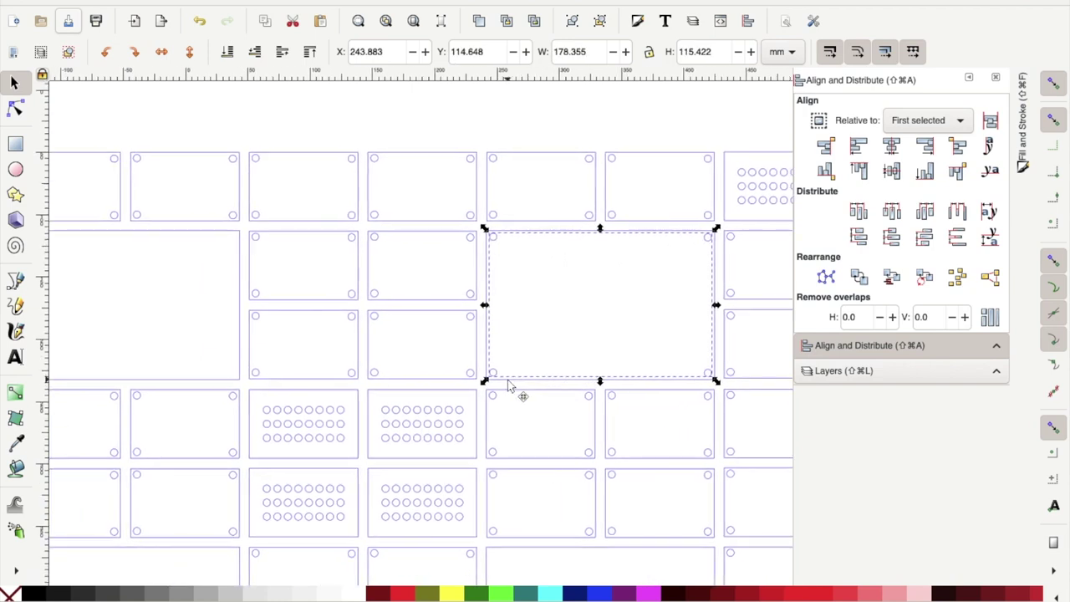
pyautogui.hscroll(-3, 176, 318)
# Copy the four-corner circle group to the upper-left large rectangle and centre it there horizontally and vertically.
pyautogui.click(251, 325)
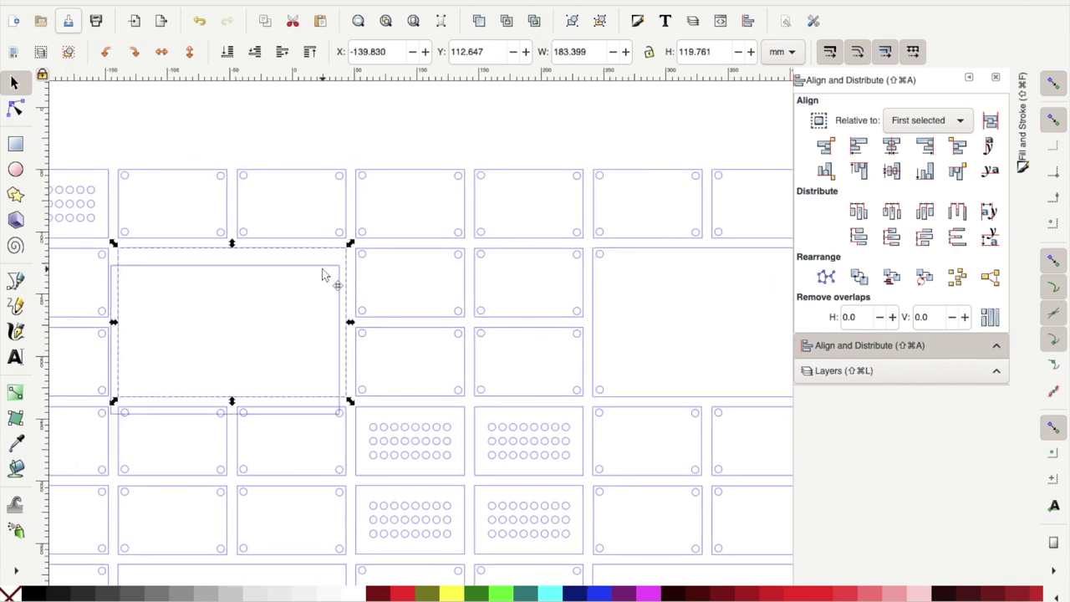
pyautogui.click(634, 286)
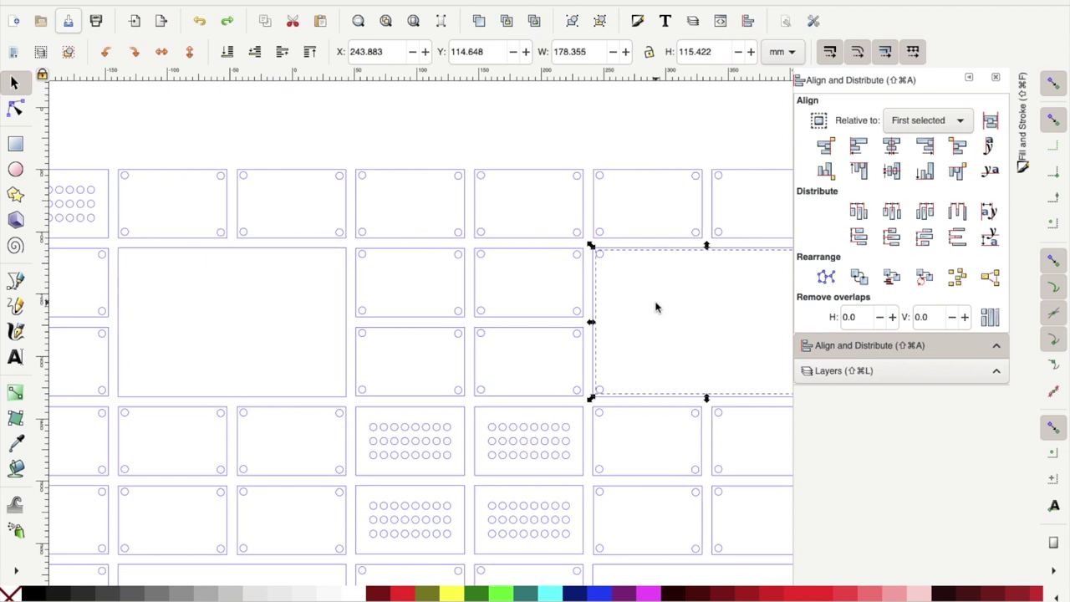
pyautogui.hscroll(2, 656, 308)
pyautogui.hotkey('ctrl', 'v')
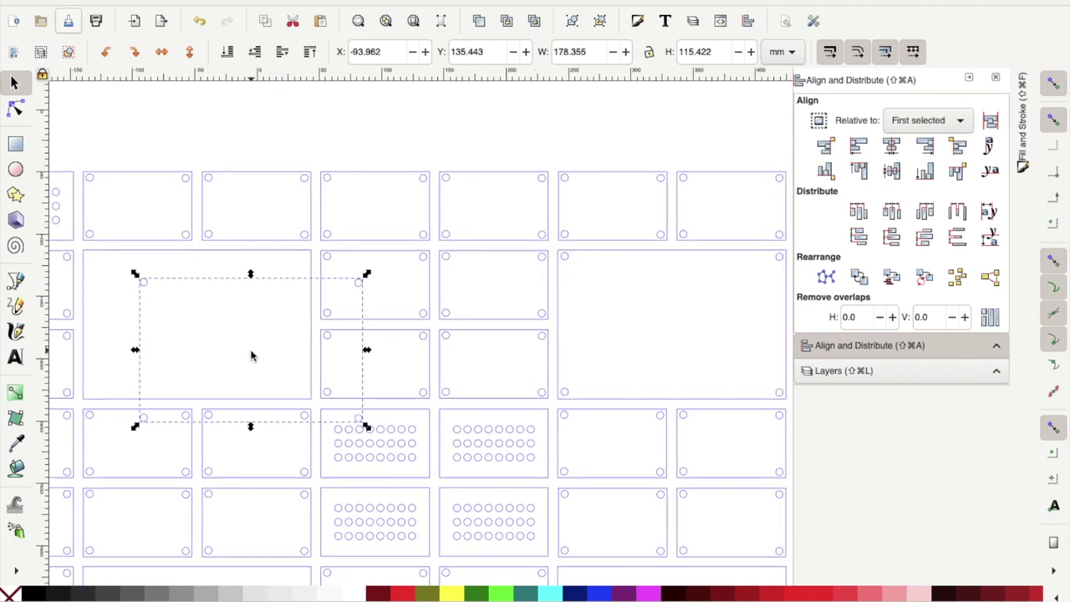
pyautogui.click(284, 259)
pyautogui.keyDown('shift'); pyautogui.click(361, 289); pyautogui.keyUp('shift')
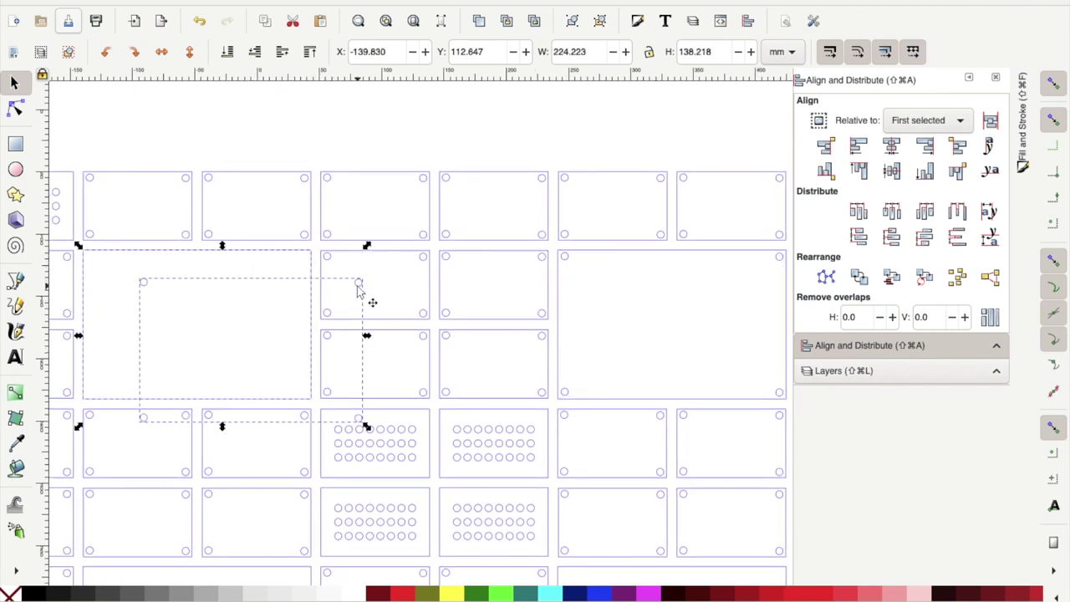
pyautogui.click(891, 171)
pyautogui.hscroll(-5, 516, 310)
pyautogui.scroll(-1, 515, 311)
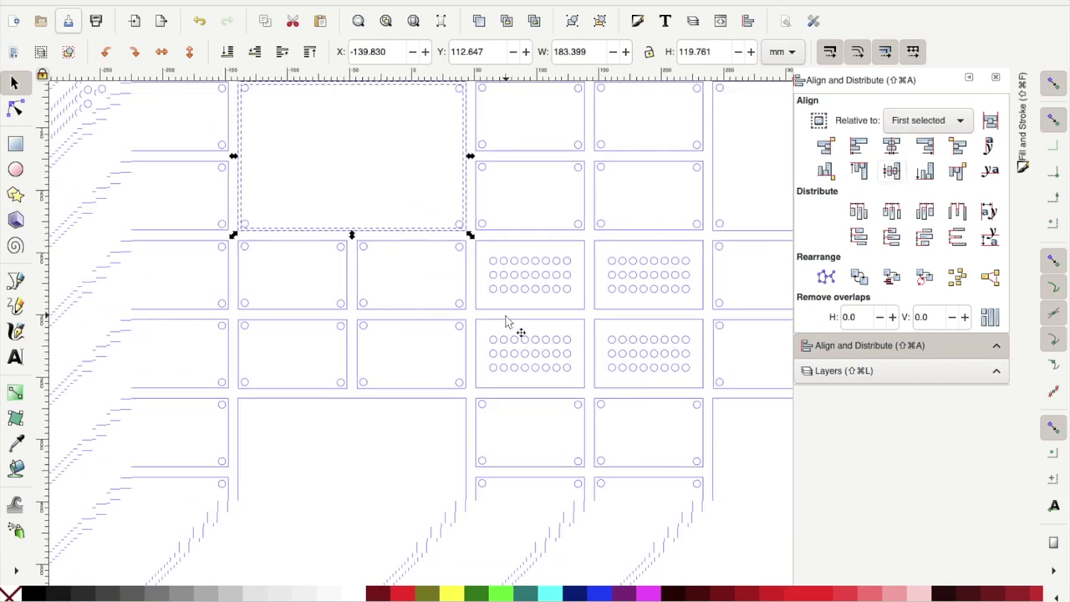
pyautogui.click(461, 230)
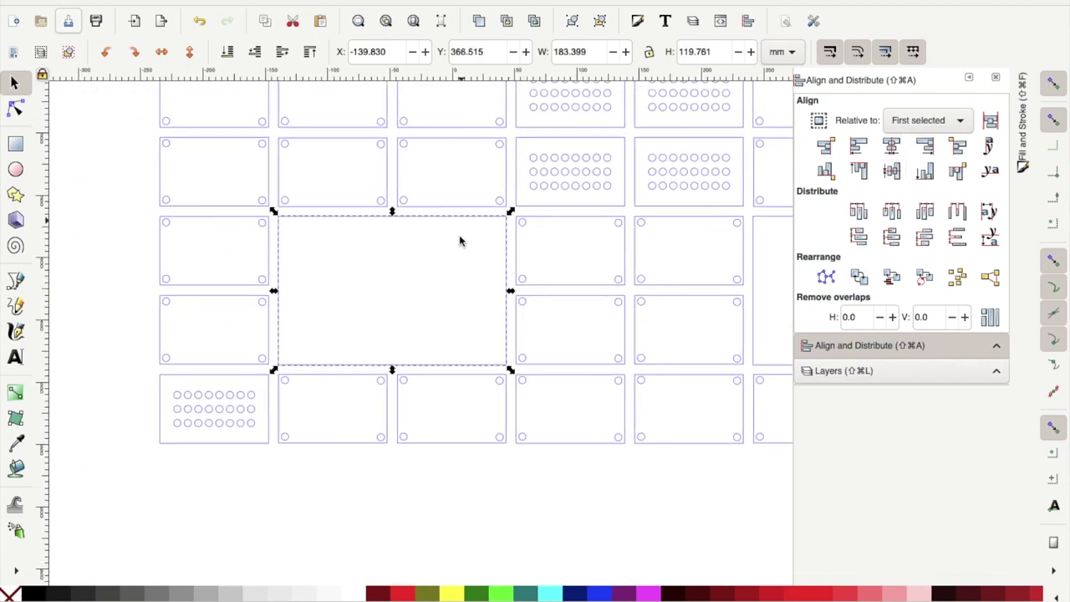
pyautogui.click(435, 259)
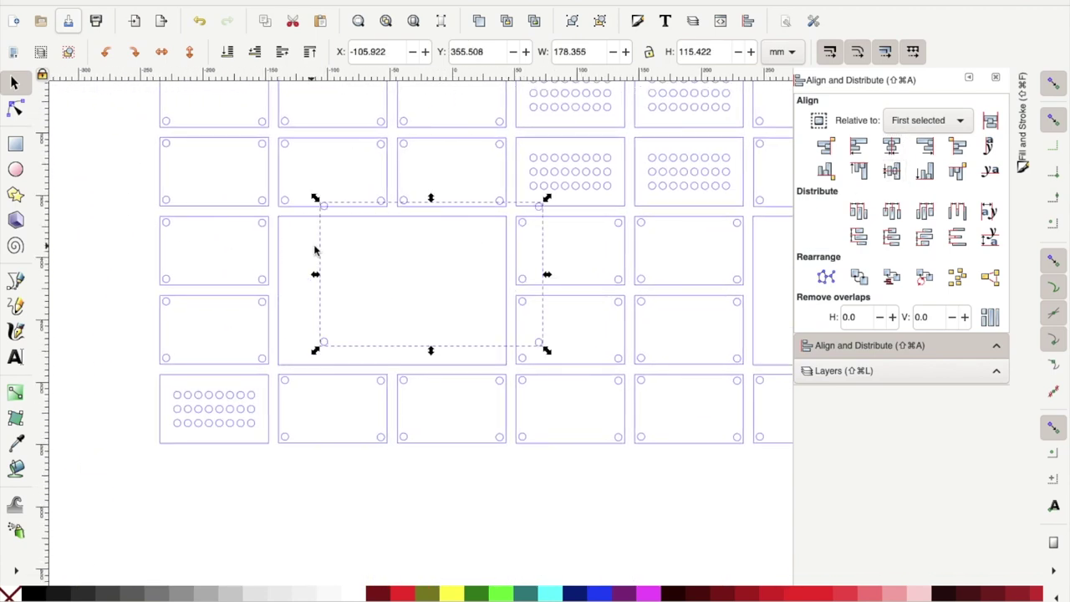
pyautogui.press('Delete')
# Copy the upper-left rectangle's corner-circle group to the lower-left large rectangle and centre it both horizontally and vertically.
pyautogui.click(416, 224)
pyautogui.scroll(8, 418, 230)
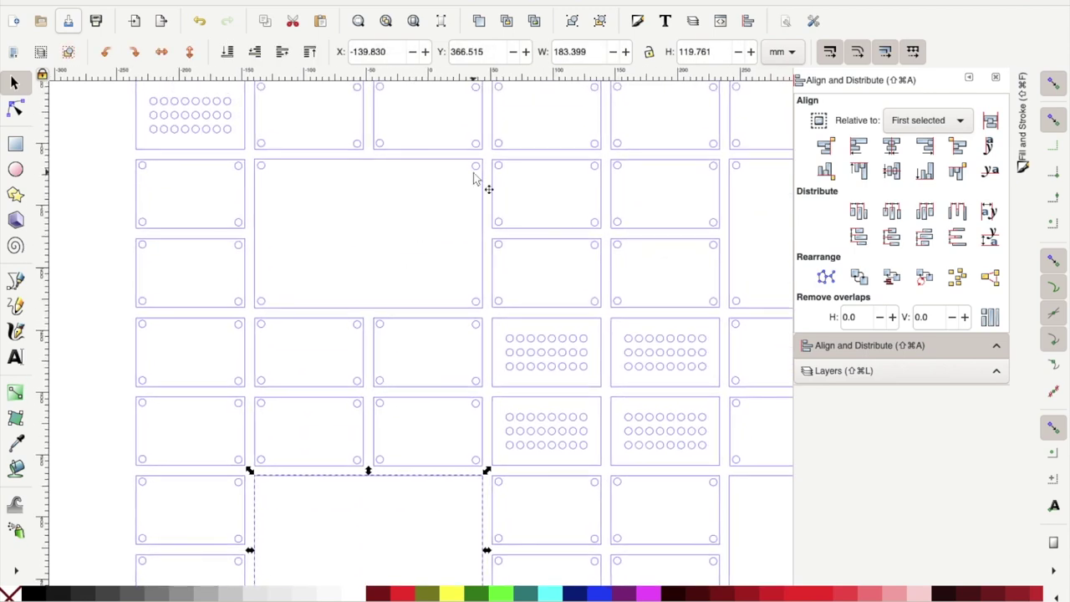
pyautogui.click(474, 178)
pyautogui.scroll(-10, 472, 178)
pyautogui.click(438, 271)
pyautogui.click(467, 152)
pyautogui.keyDown('shift'); pyautogui.click(341, 210); pyautogui.keyUp('shift')
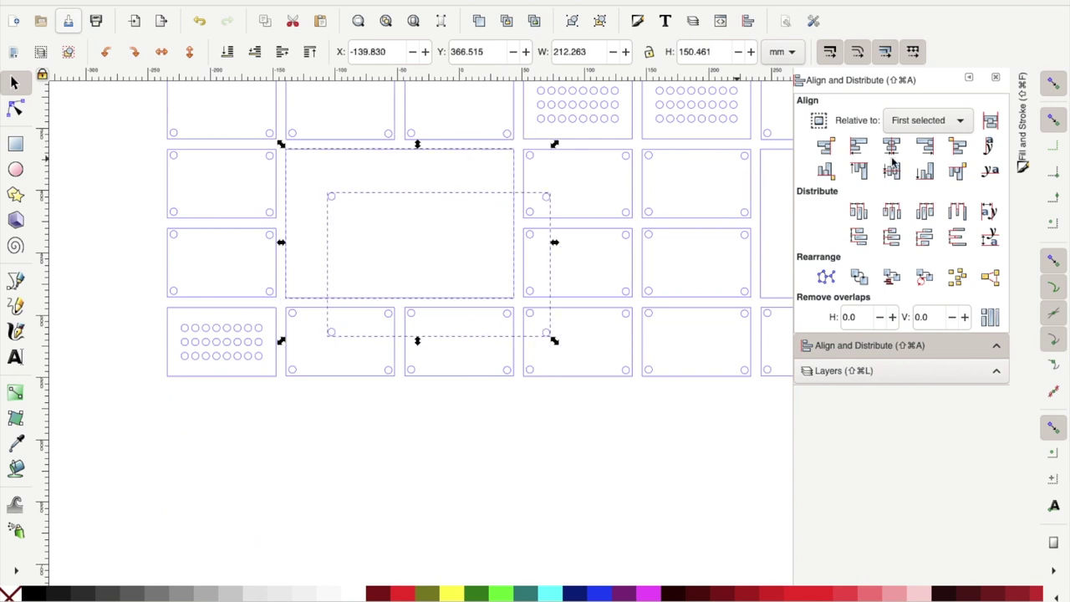
pyautogui.click(891, 146)
pyautogui.click(892, 170)
# Paste the corner-circle group into the lower-right large rectangle and centre it both horizontally and vertically.
pyautogui.hscroll(6, 652, 274)
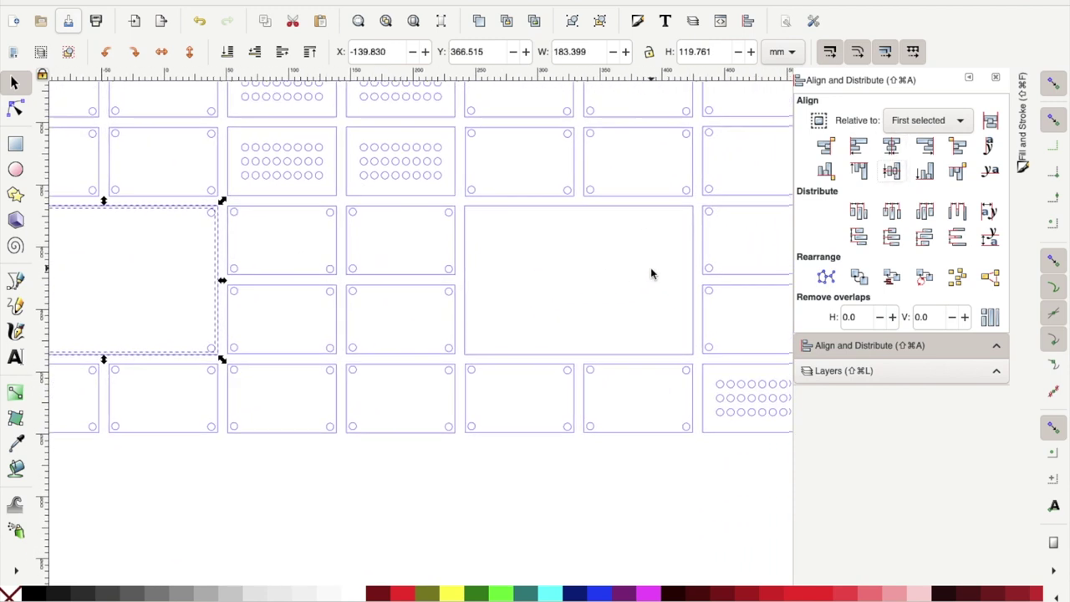
pyautogui.hscroll(2, 653, 274)
pyautogui.hotkey('ctrl', 'alt', 't')
pyautogui.keyDown('shift'); pyautogui.click(424, 269); pyautogui.keyUp('shift')
pyautogui.click(892, 146)
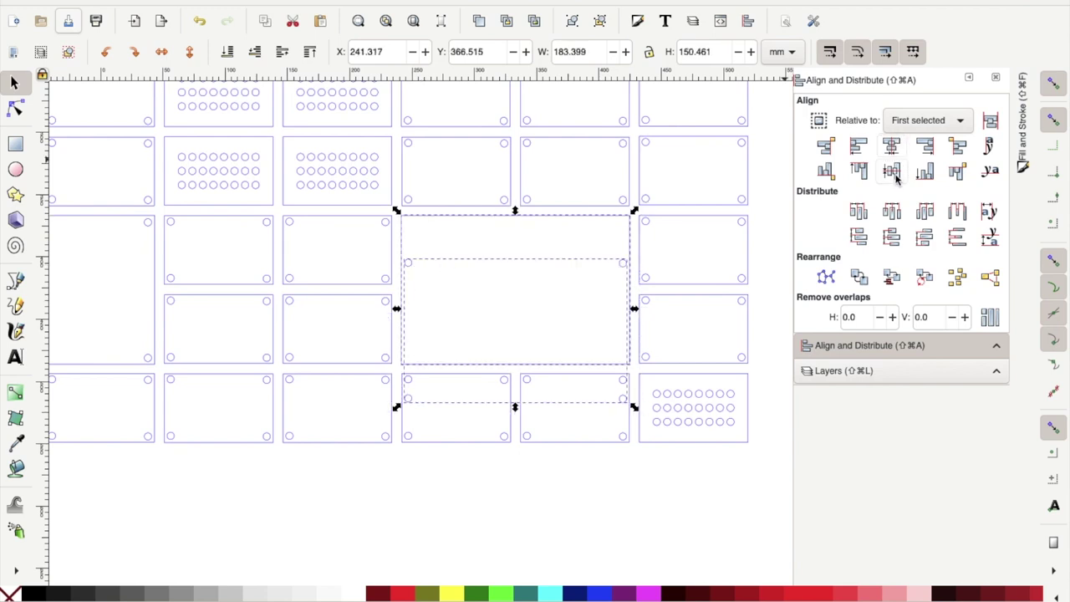
pyautogui.click(892, 170)
# Show the GRID layer, hide the LAYOUT layer, and make GRID the active, unlocked layer.
pyautogui.scroll(-2, 606, 374)
pyautogui.scroll(-1, 607, 374)
pyautogui.hscroll(1, 606, 374)
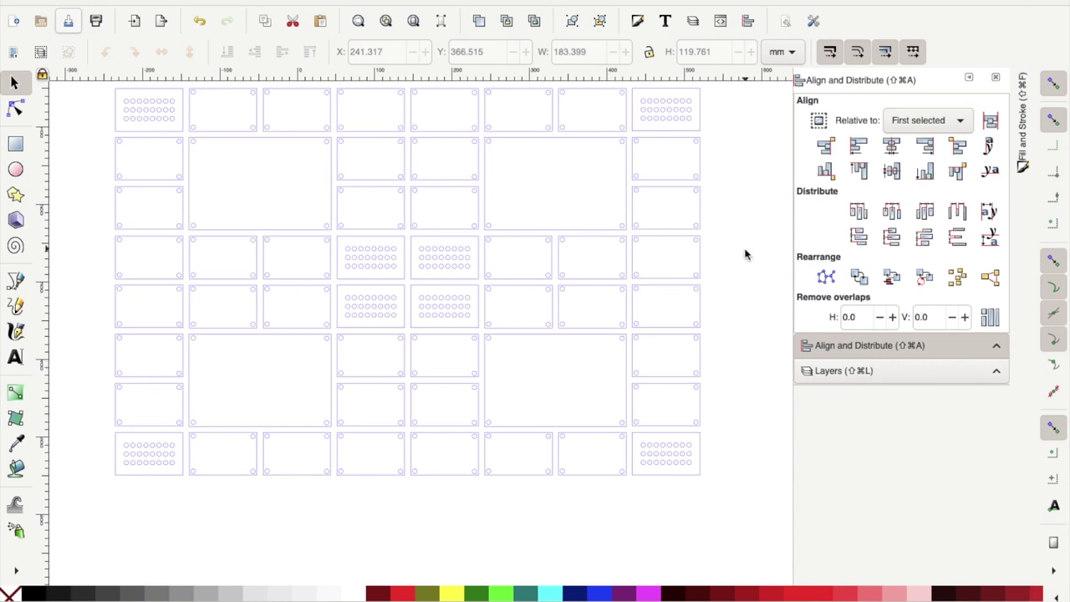
pyautogui.scroll(-1, 711, 263)
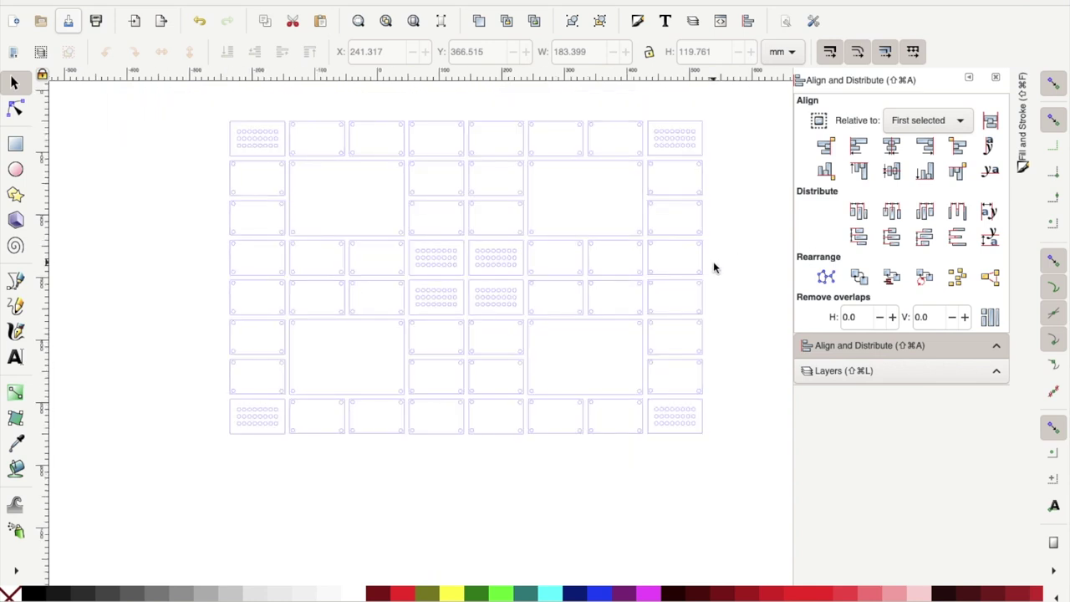
pyautogui.hotkey('ctrl', 'shift', 'l')
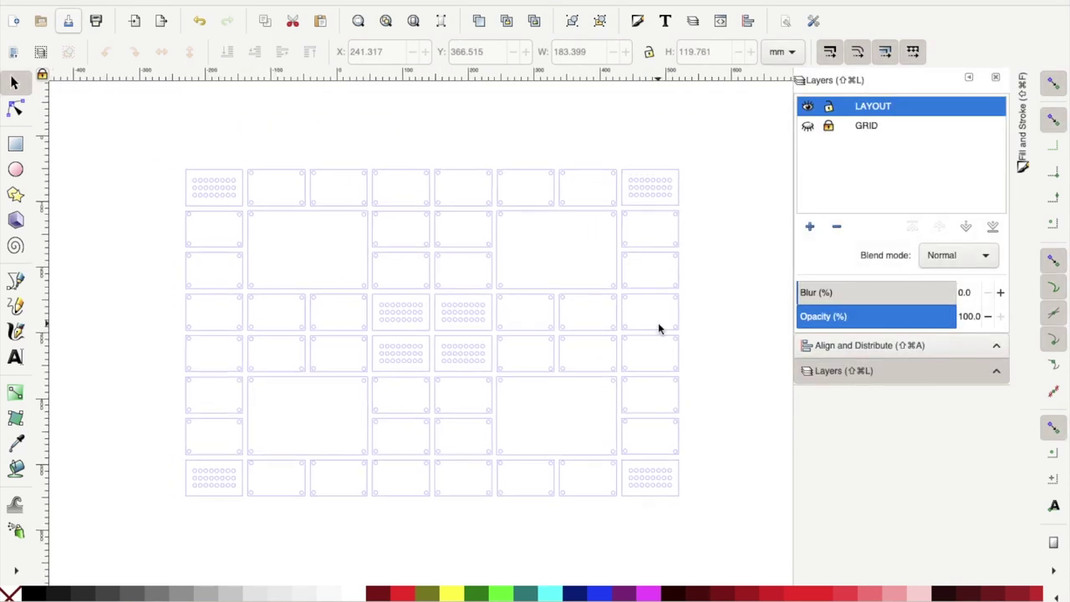
pyautogui.scroll(1, 658, 329)
pyautogui.hscroll(-1, 658, 329)
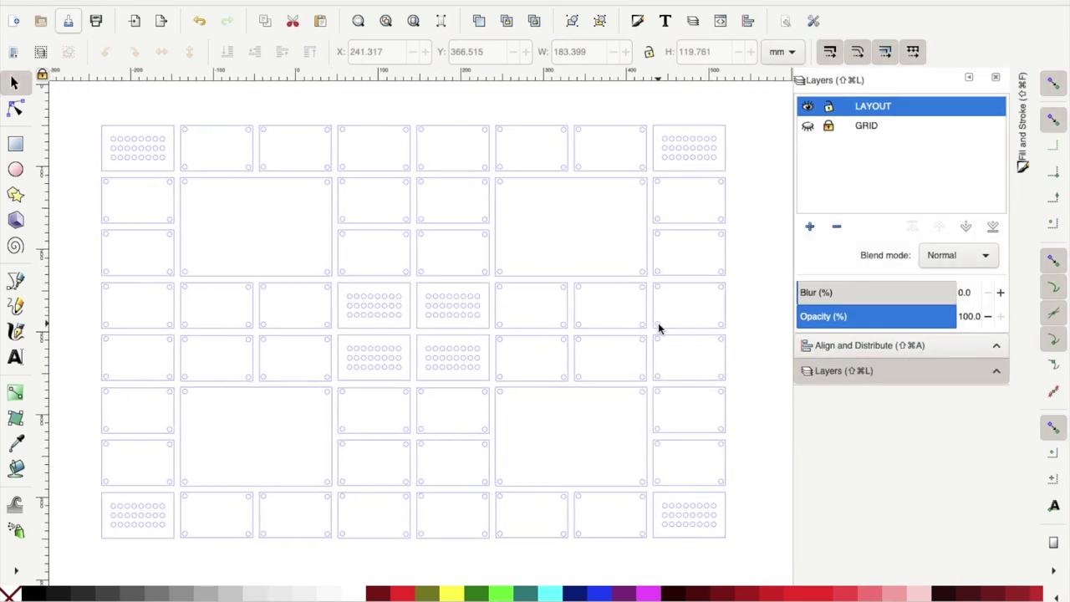
pyautogui.click(808, 126)
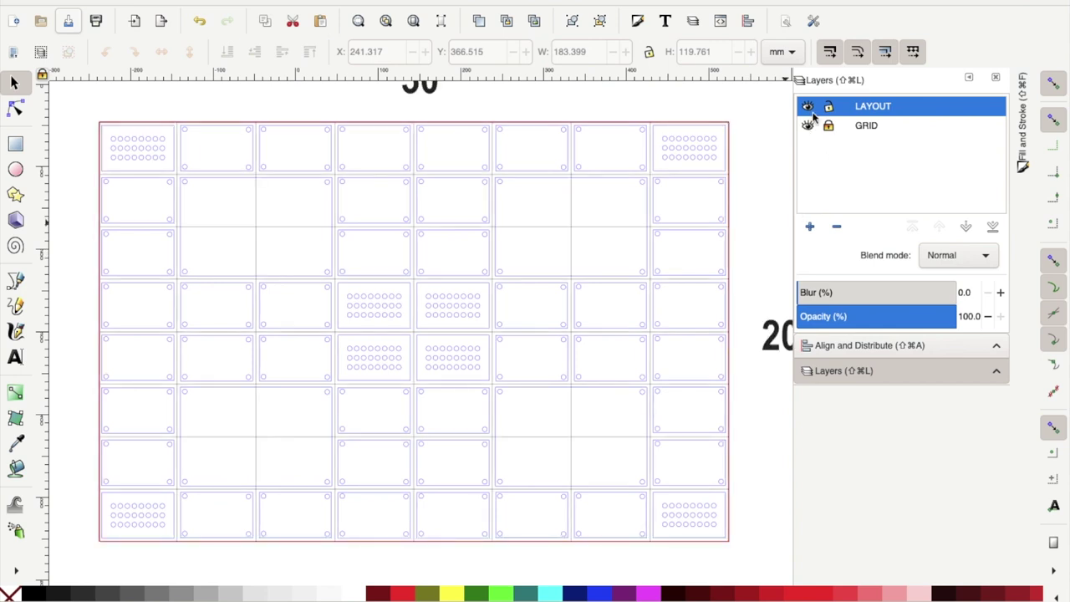
pyautogui.click(808, 107)
pyautogui.click(862, 127)
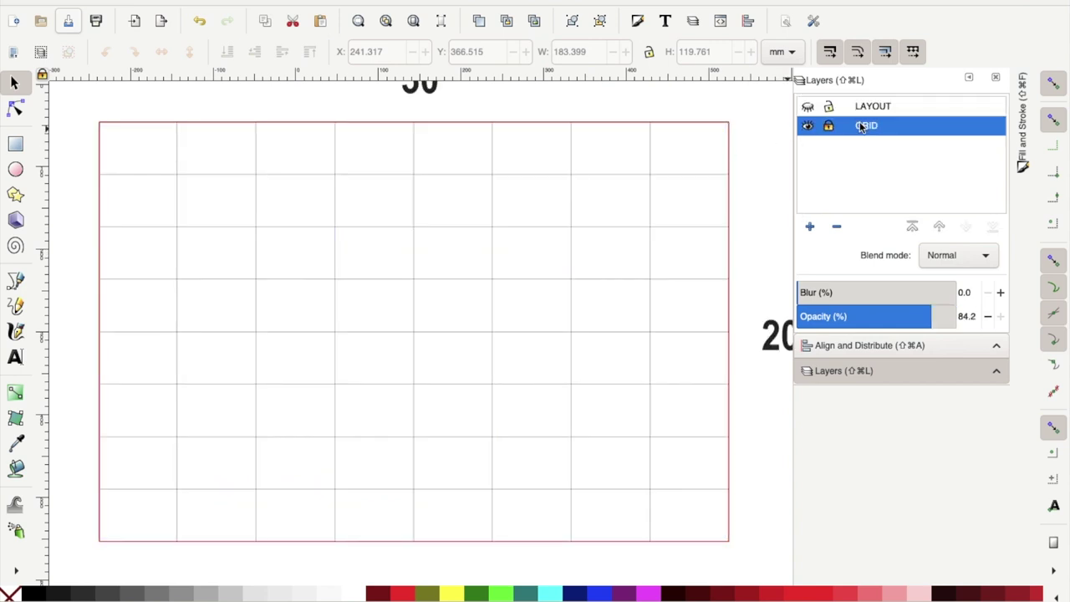
# Delete all vertical and horizontal grid lines, keeping only the red outer rectangle and the dimension labels.
pyautogui.click(651, 166)
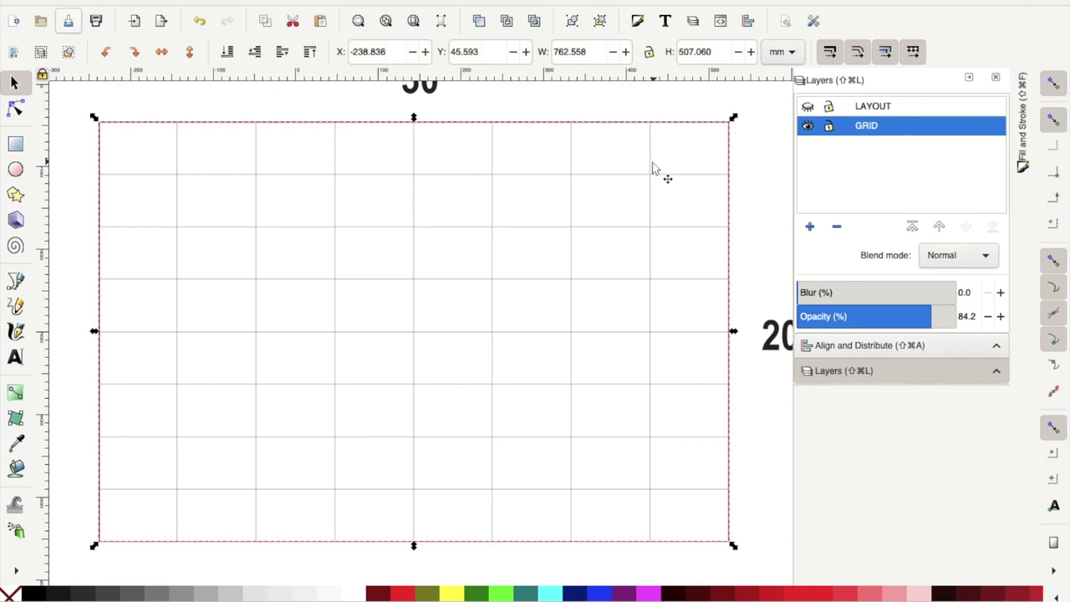
pyautogui.click(748, 114)
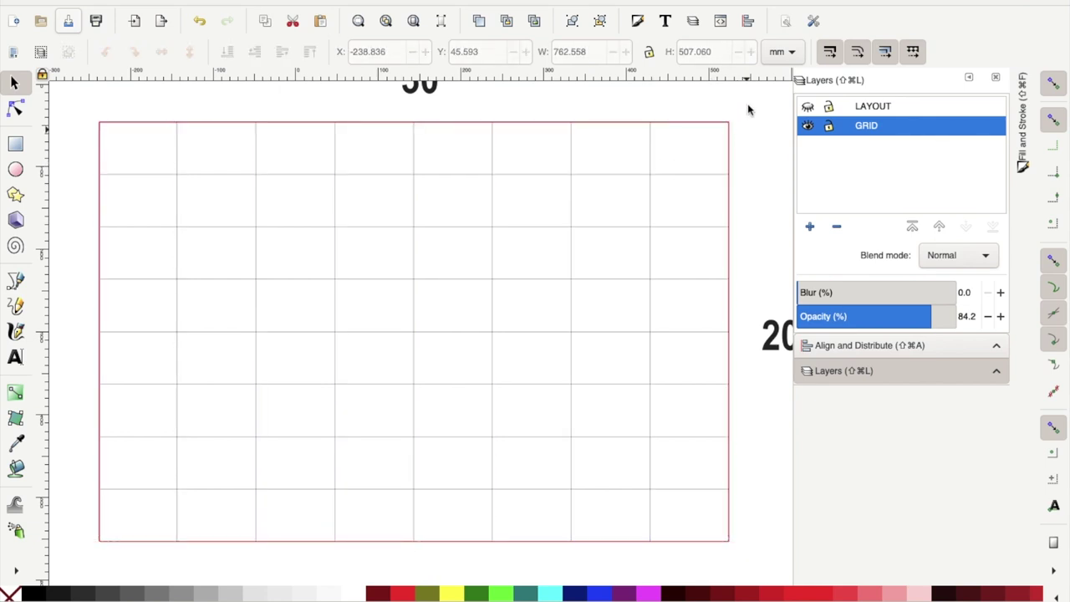
pyautogui.moveTo(749, 92); pyautogui.dragTo(315, 552)
pyautogui.press('Delete')
pyautogui.moveTo(75, 108); pyautogui.dragTo(280, 571)
pyautogui.press('Delete')
pyautogui.click(331, 491)
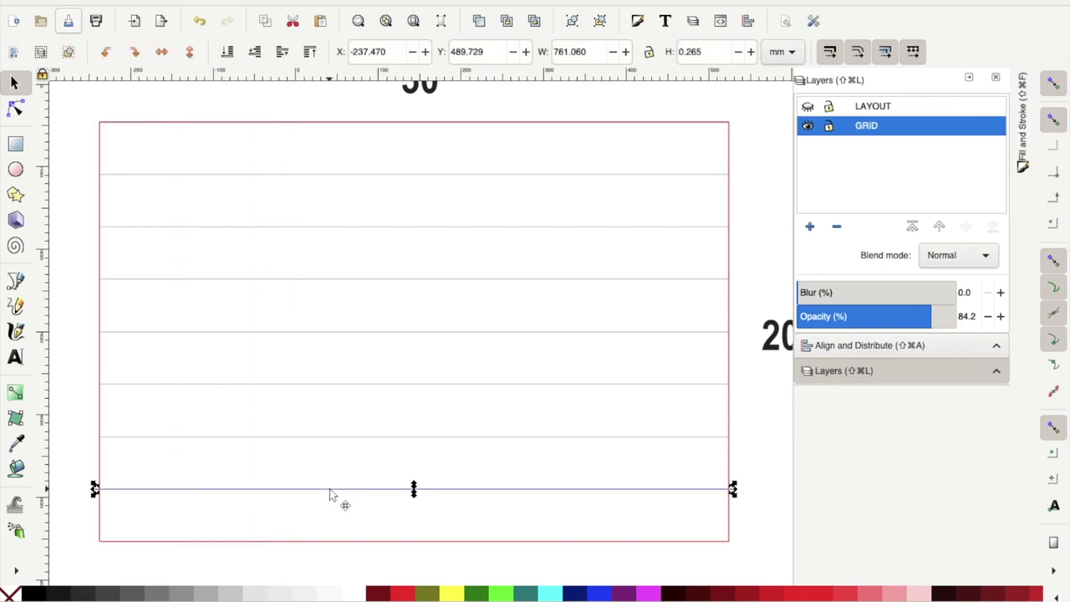
pyautogui.moveTo(755, 508); pyautogui.dragTo(76, 168)
pyautogui.press('Delete')
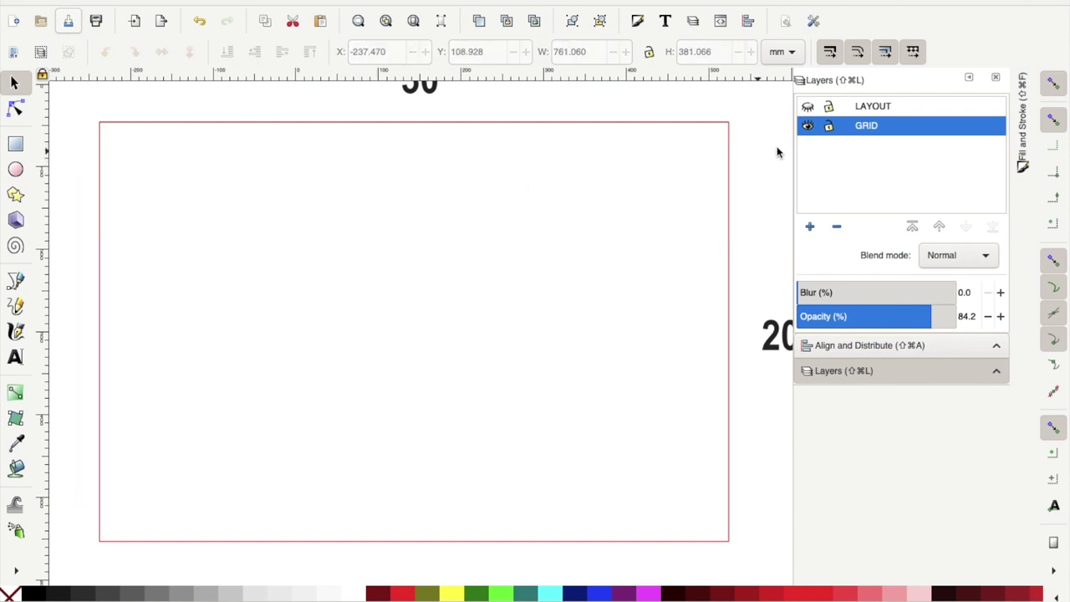
# Show the LAYOUT layer together with the red outline, and toggle the GRID layer's visibility.
pyautogui.click(807, 127)
pyautogui.click(808, 128)
pyautogui.click(808, 106)
pyautogui.scroll(-1, 749, 197)
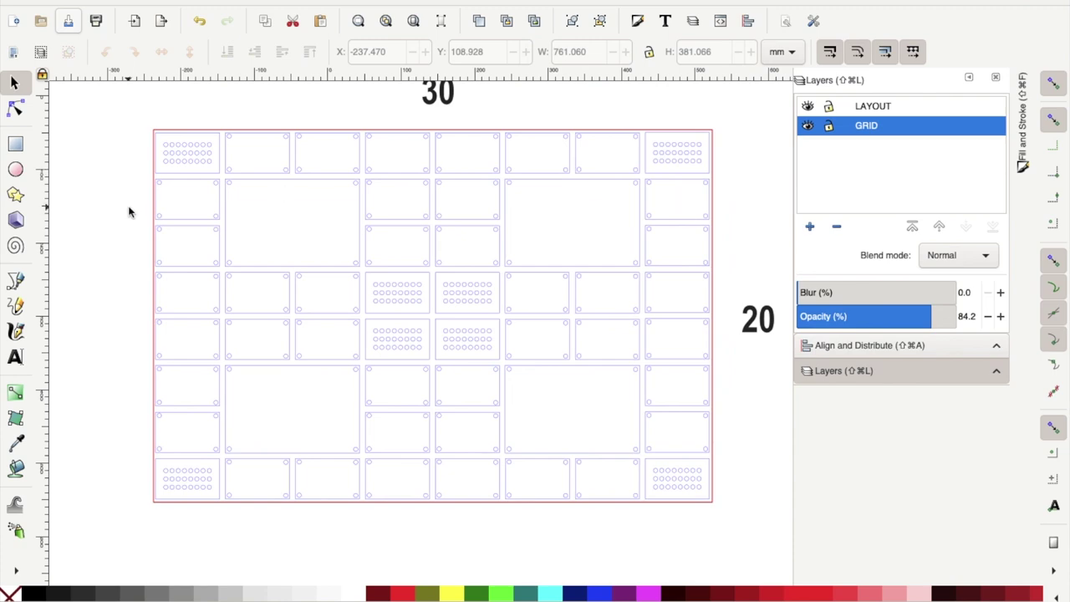
pyautogui.scroll(2, 129, 209)
pyautogui.scroll(-1, 161, 220)
pyautogui.hscroll(3, 161, 219)
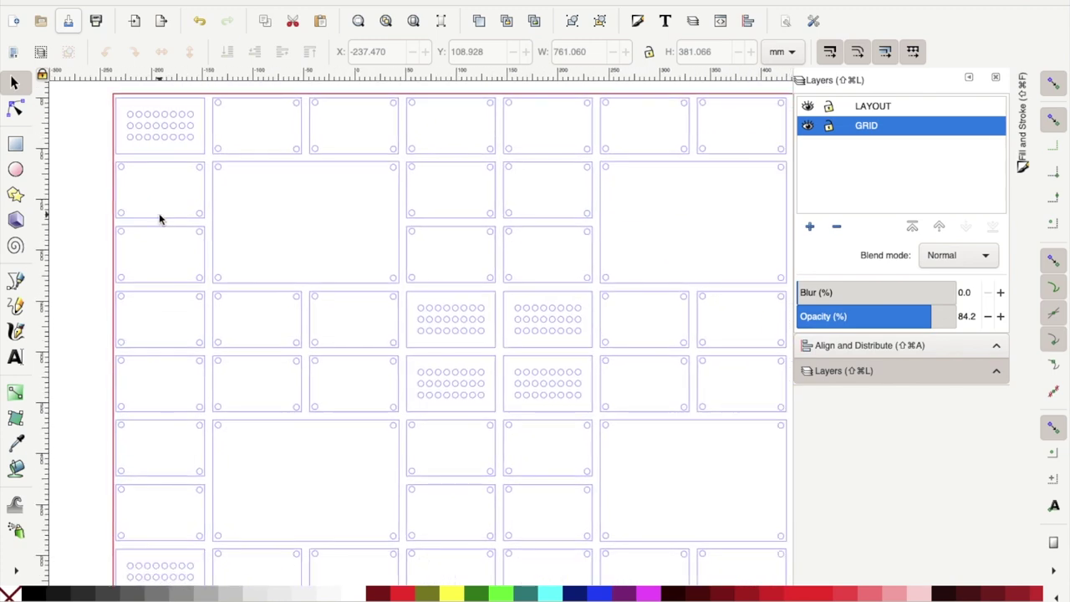
pyautogui.scroll(-1, 160, 219)
pyautogui.hscroll(-3, 160, 219)
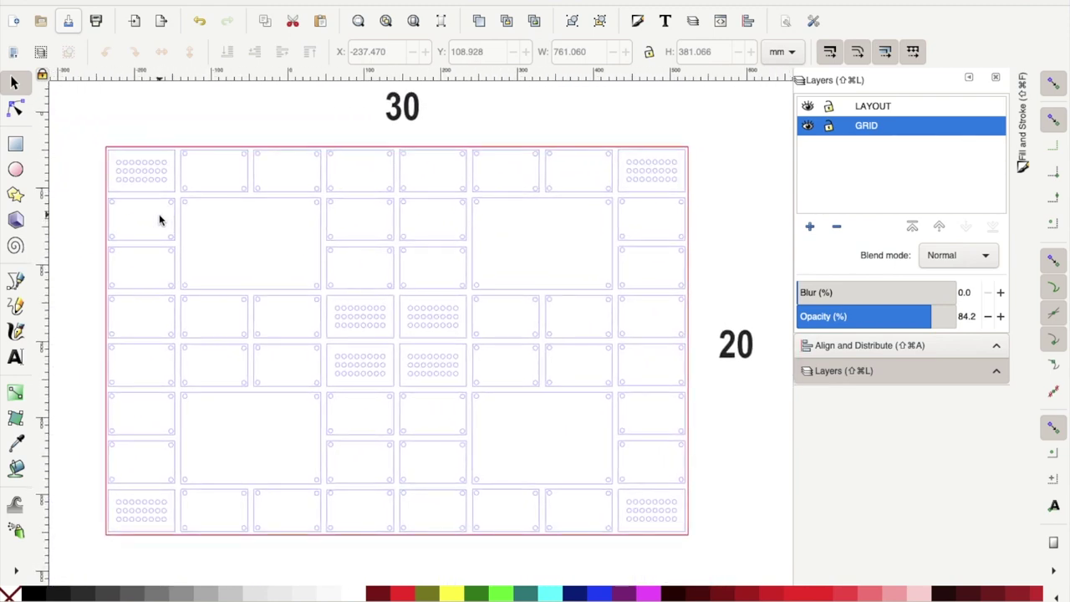
pyautogui.click(809, 126)
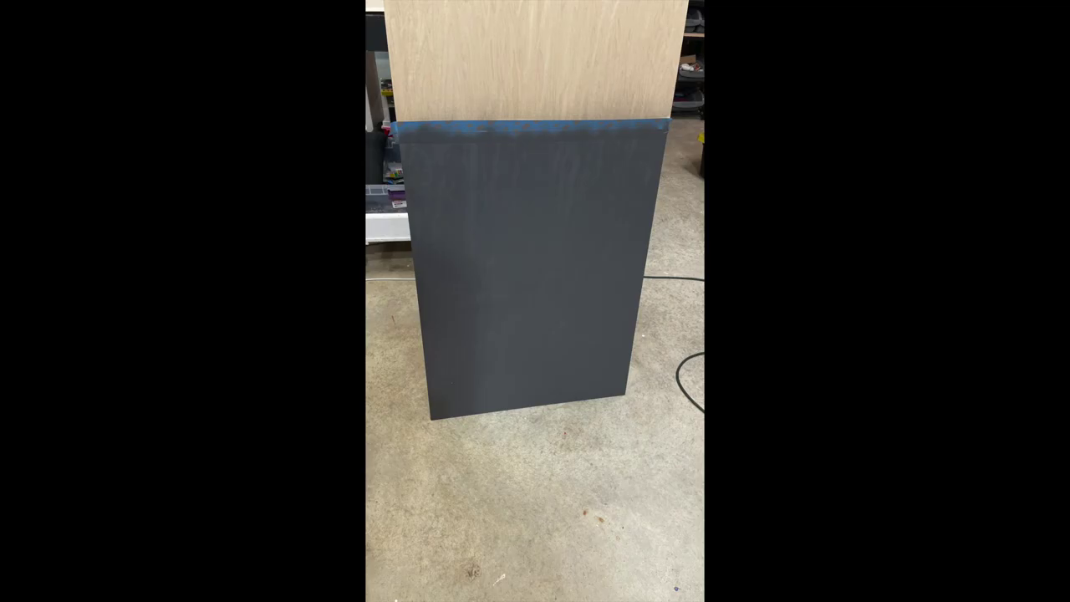